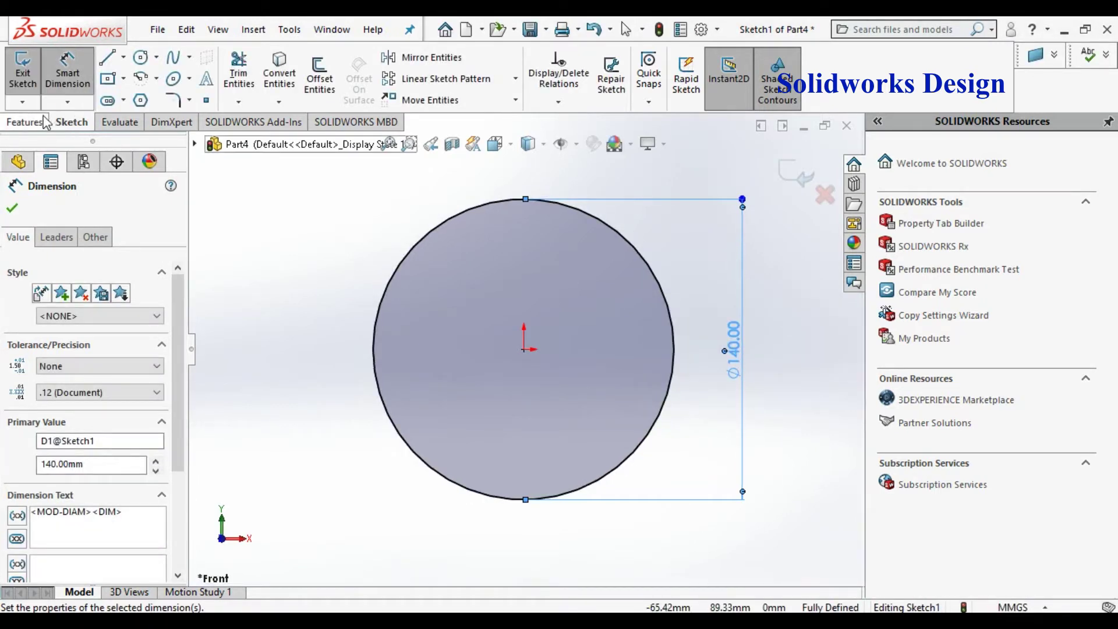
# Step: Sketch a circle centred on the origin inside the 140 mm circle and set its diameter to 40 mm
pyautogui.click(141, 58)
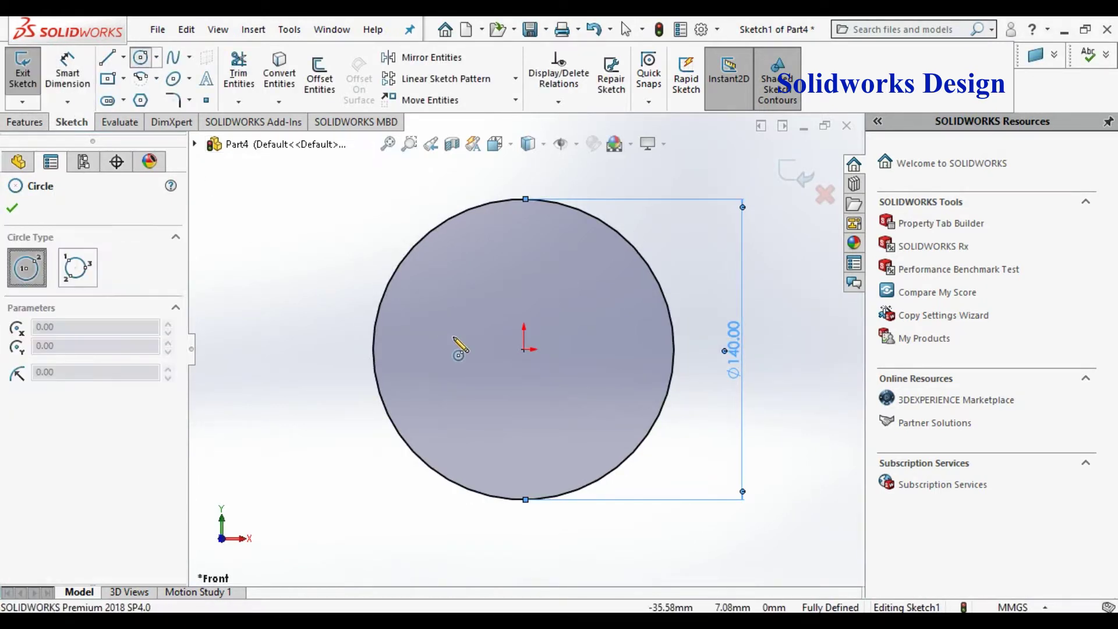
pyautogui.click(524, 349)
pyautogui.click(530, 391)
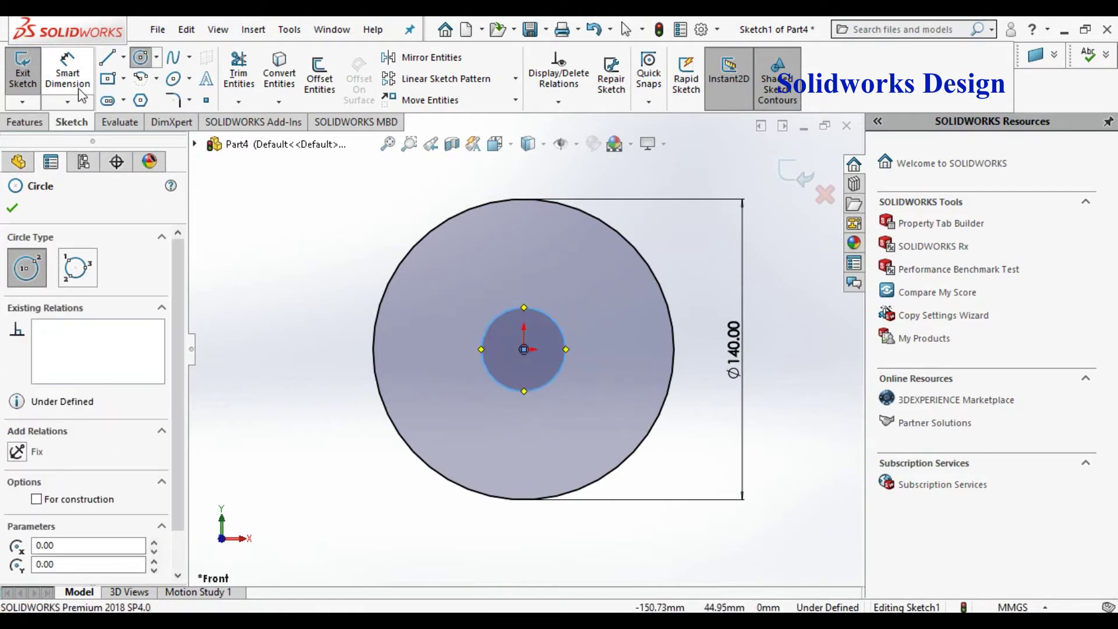
pyautogui.click(68, 70)
pyautogui.click(549, 383)
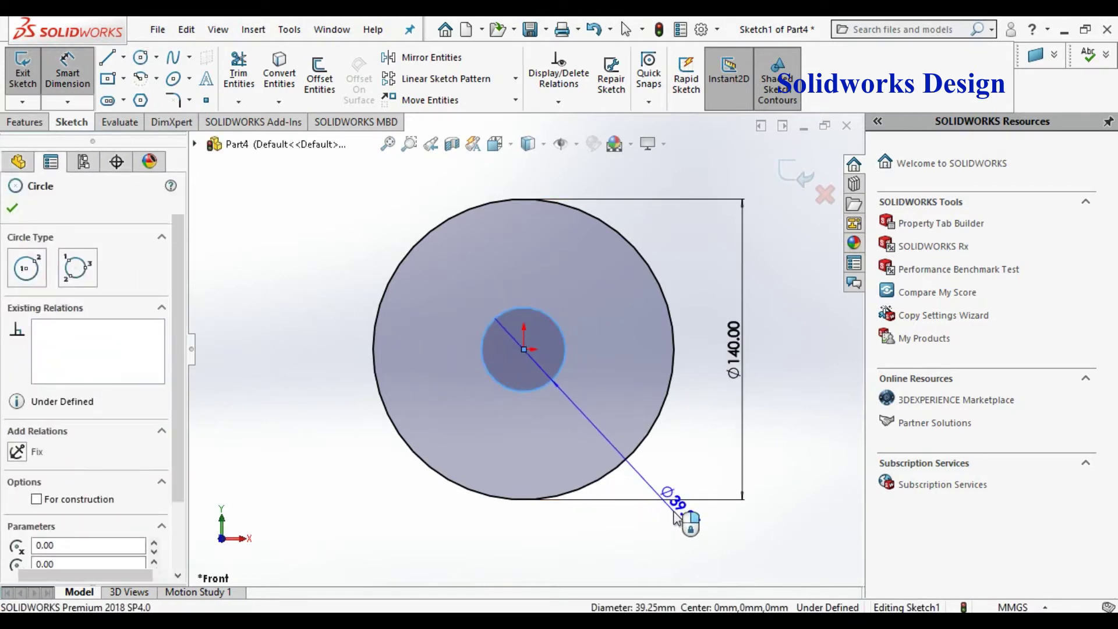
pyautogui.click(674, 509)
pyautogui.write('40')
pyautogui.press('Return')
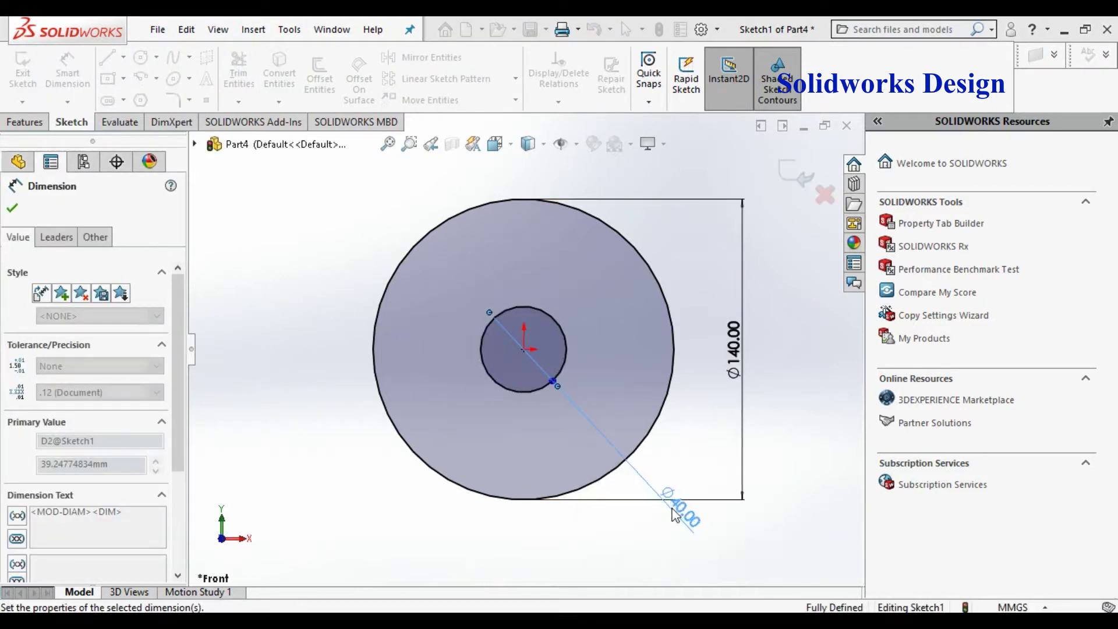
pyautogui.click(8, 209)
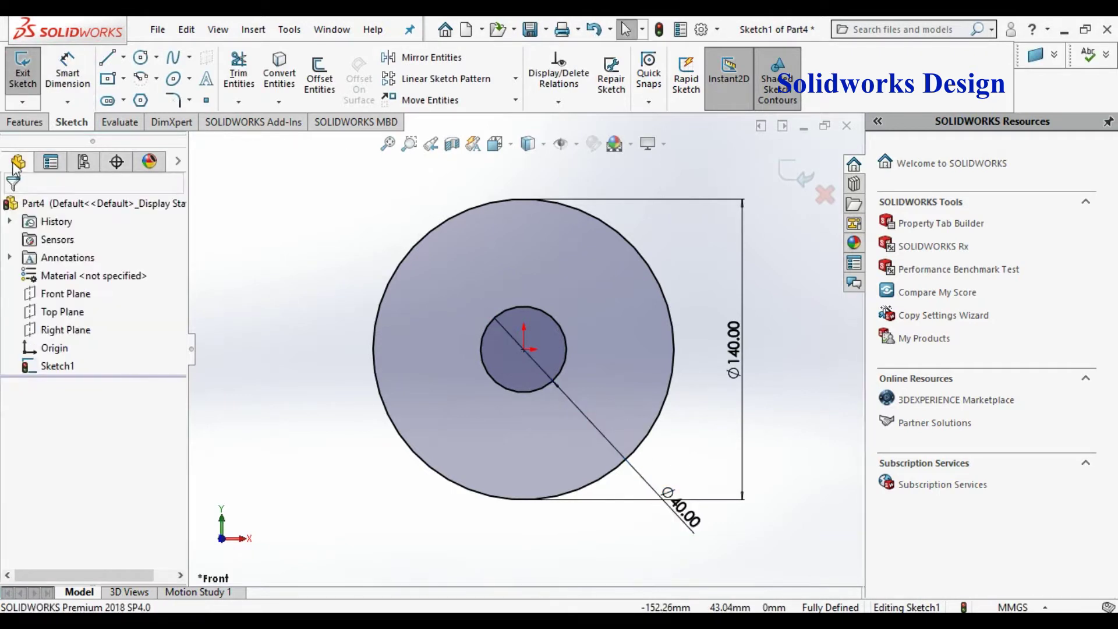
# Step: Extrude the ring between the two circles as a blind boss 5 mm deep
pyautogui.click(26, 123)
pyautogui.click(39, 76)
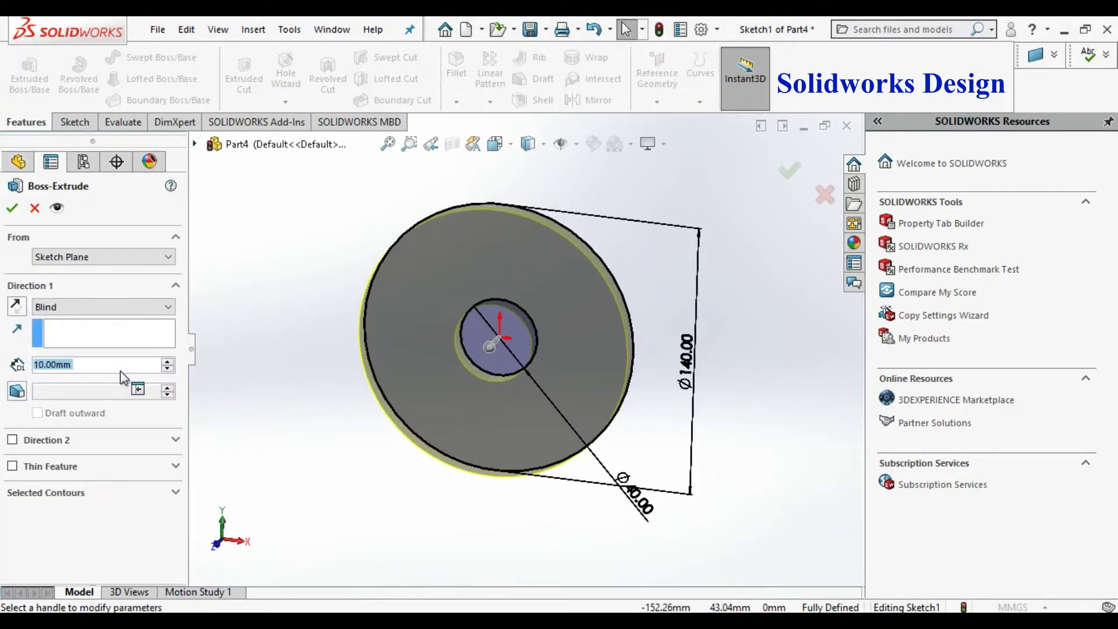
pyautogui.write('5')
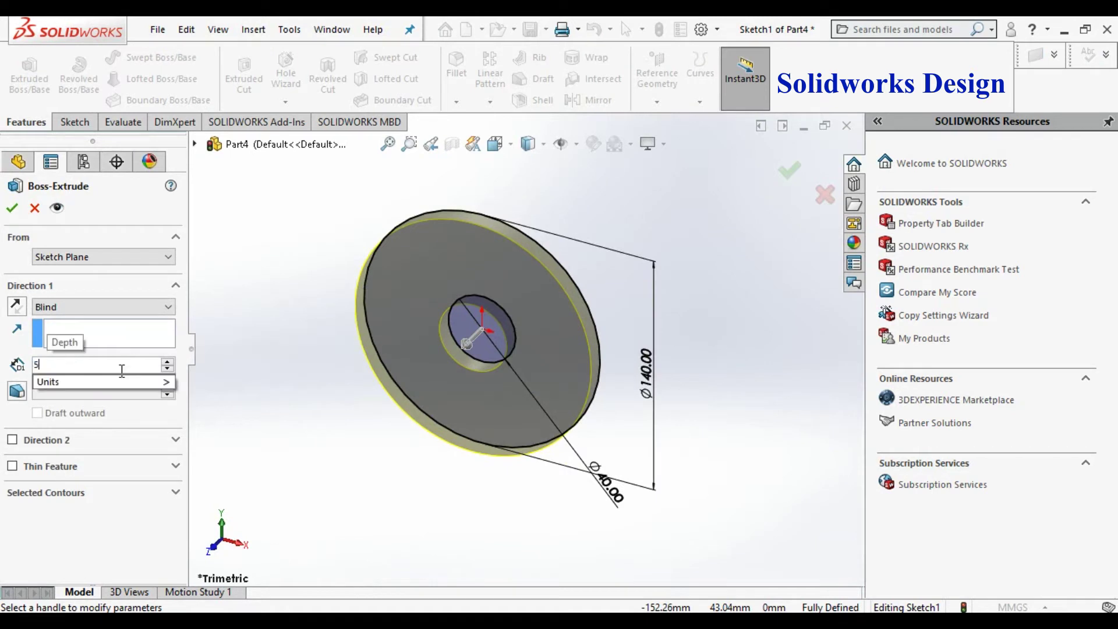
pyautogui.press('Return')
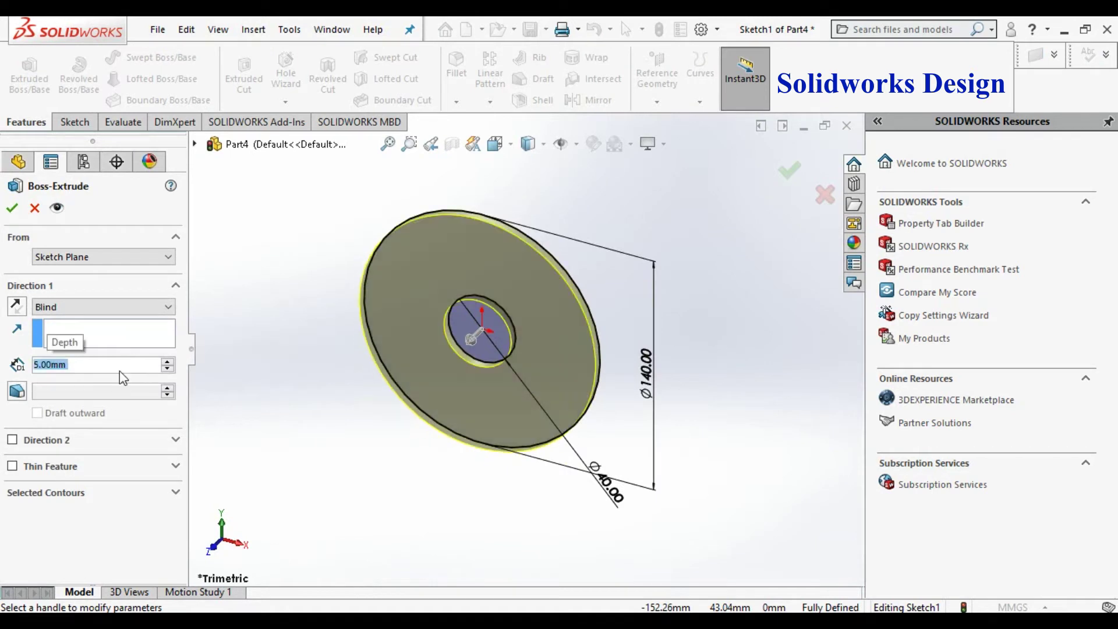
pyautogui.click(12, 208)
# Step: On the disc's front face, sketch two circles centred on the origin: one along the hole edge, one with about 28 mm radius
pyautogui.rightClick(744, 258)
pyautogui.click(686, 337)
pyautogui.click(579, 338)
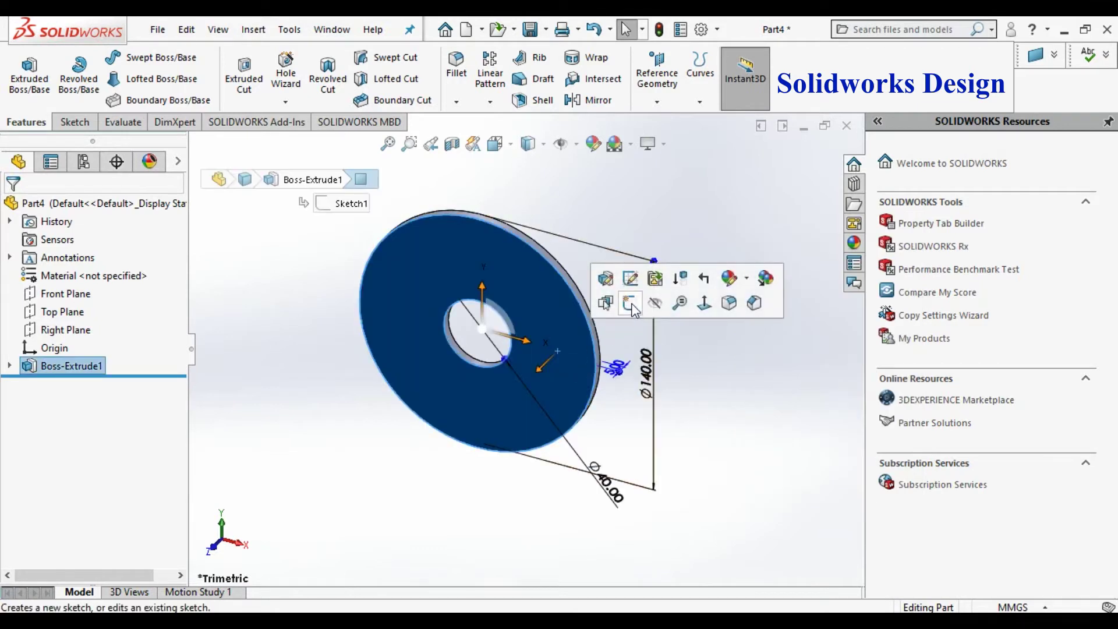
pyautogui.click(630, 303)
pyautogui.click(140, 57)
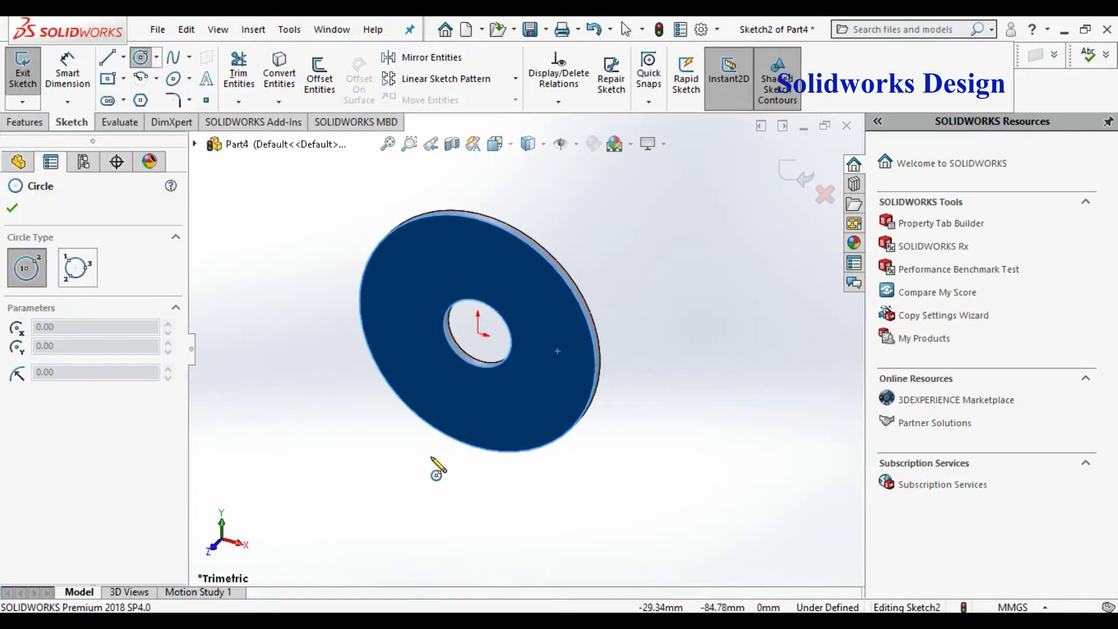
pyautogui.click(478, 333)
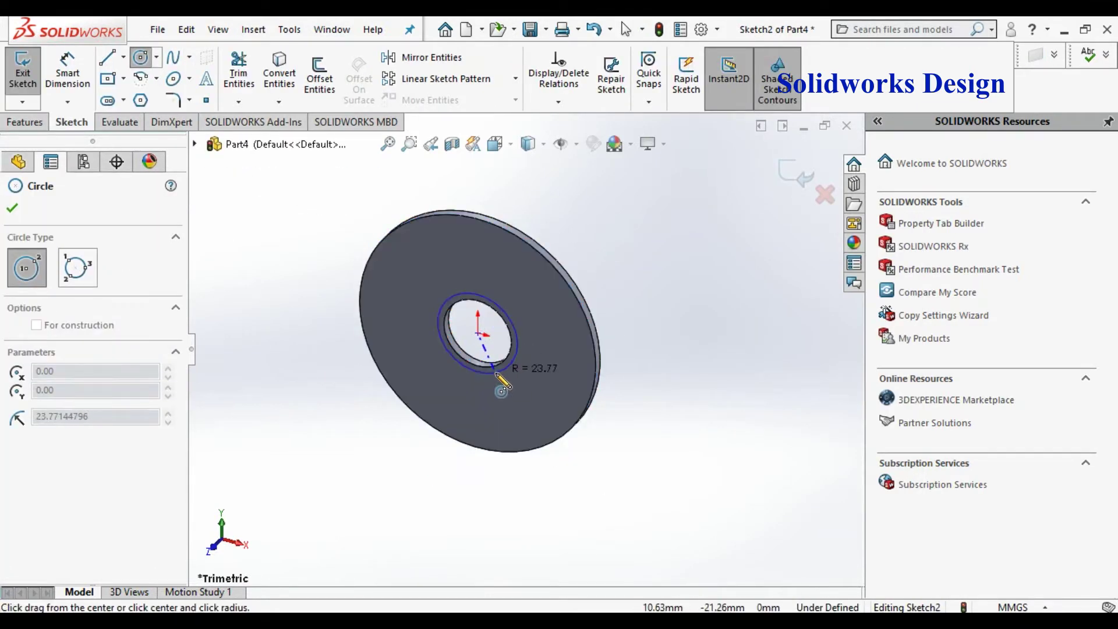
pyautogui.click(500, 366)
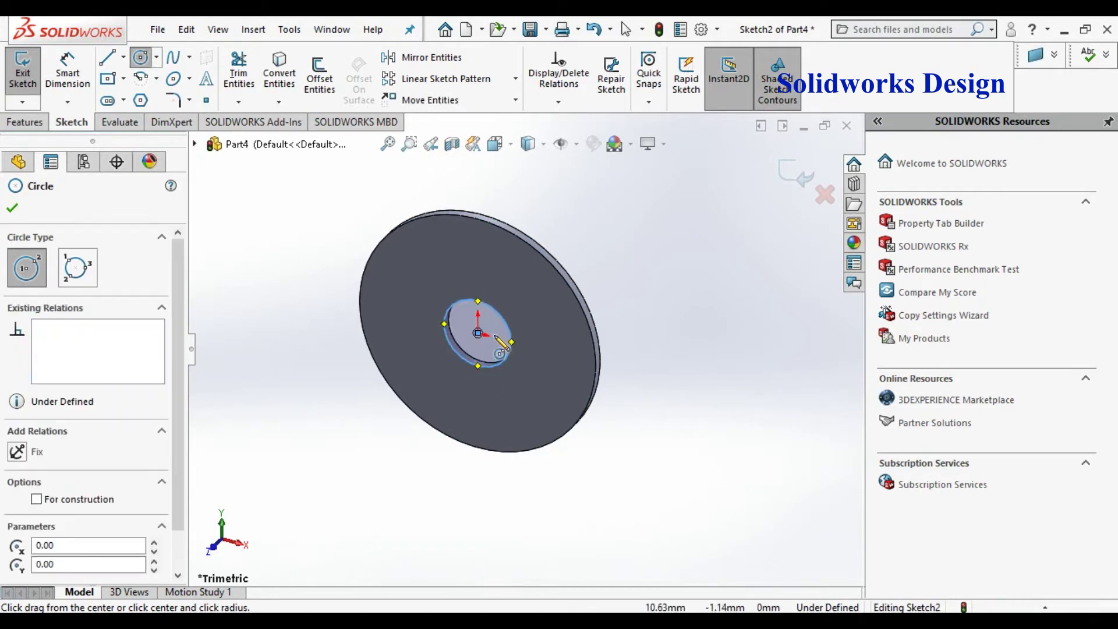
pyautogui.click(477, 333)
pyautogui.click(511, 374)
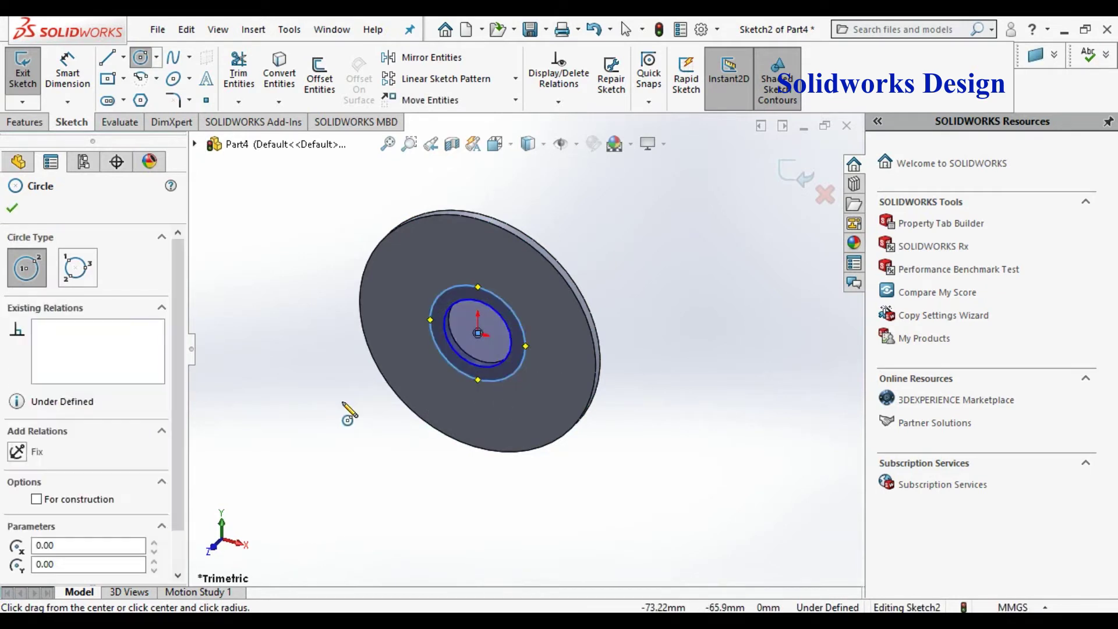
# Step: Dimension the radial gap between the two sketched circles as 5 mm
pyautogui.click(86, 67)
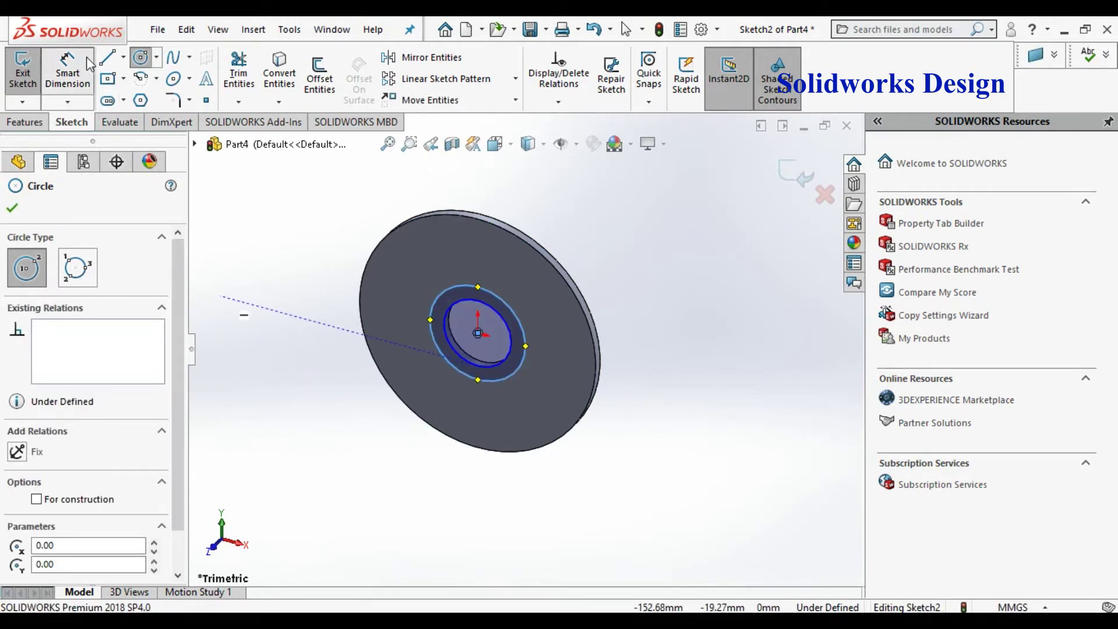
pyautogui.click(507, 358)
pyautogui.click(520, 365)
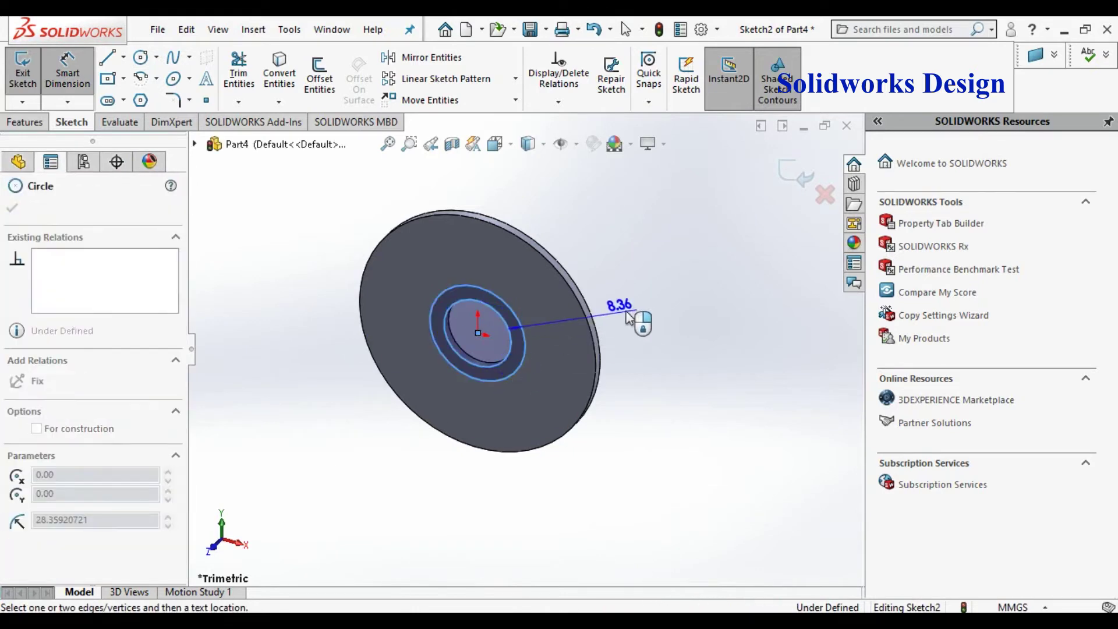
pyautogui.click(651, 309)
pyautogui.write('5')
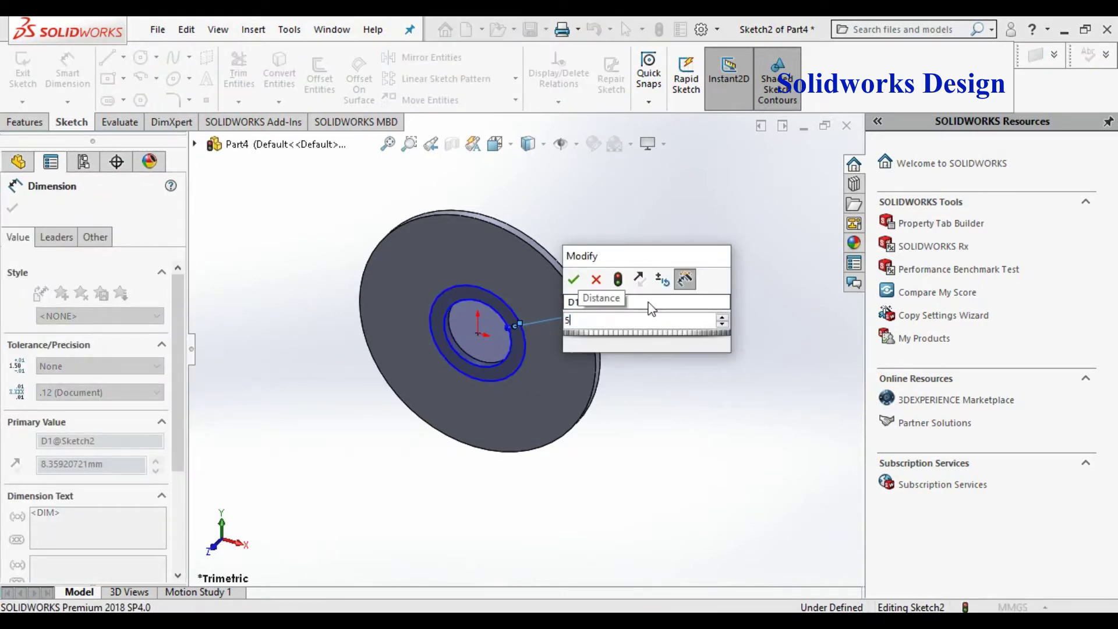
pyautogui.press('Return')
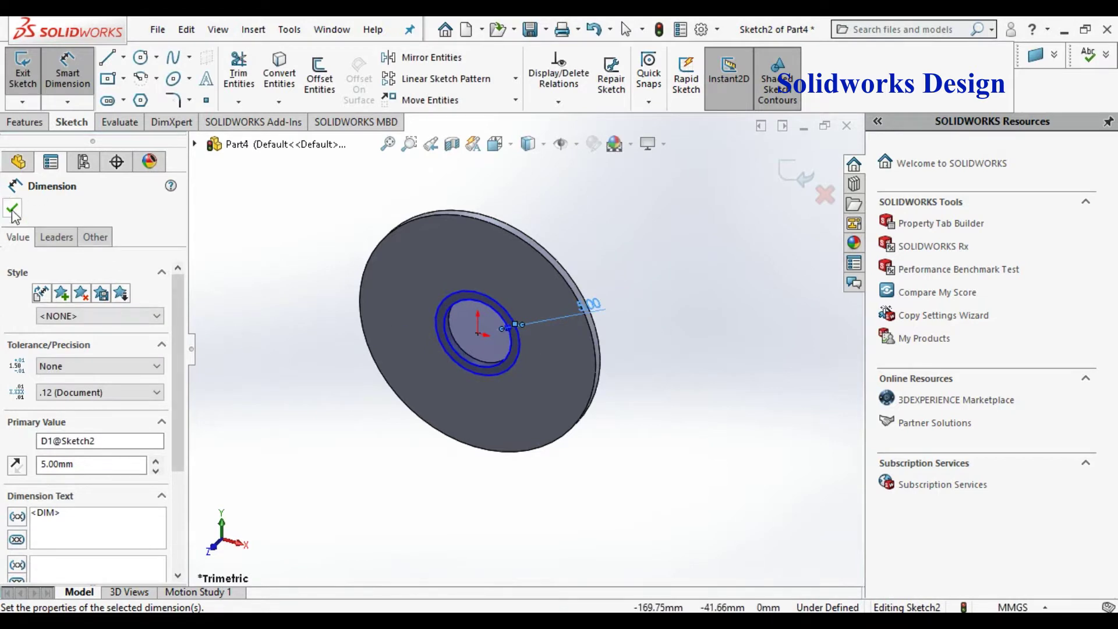
pyautogui.click(12, 210)
# Step: Cut the ring around the hole 2.5 mm deep as a blind extruded cut
pyautogui.click(25, 121)
pyautogui.click(243, 88)
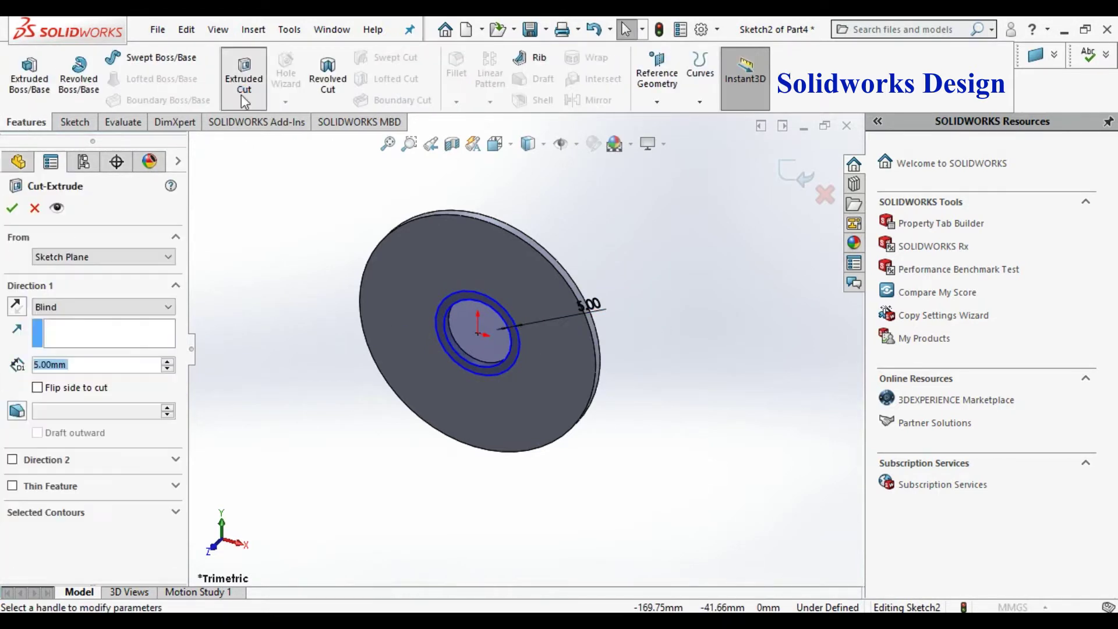
pyautogui.write('2.5')
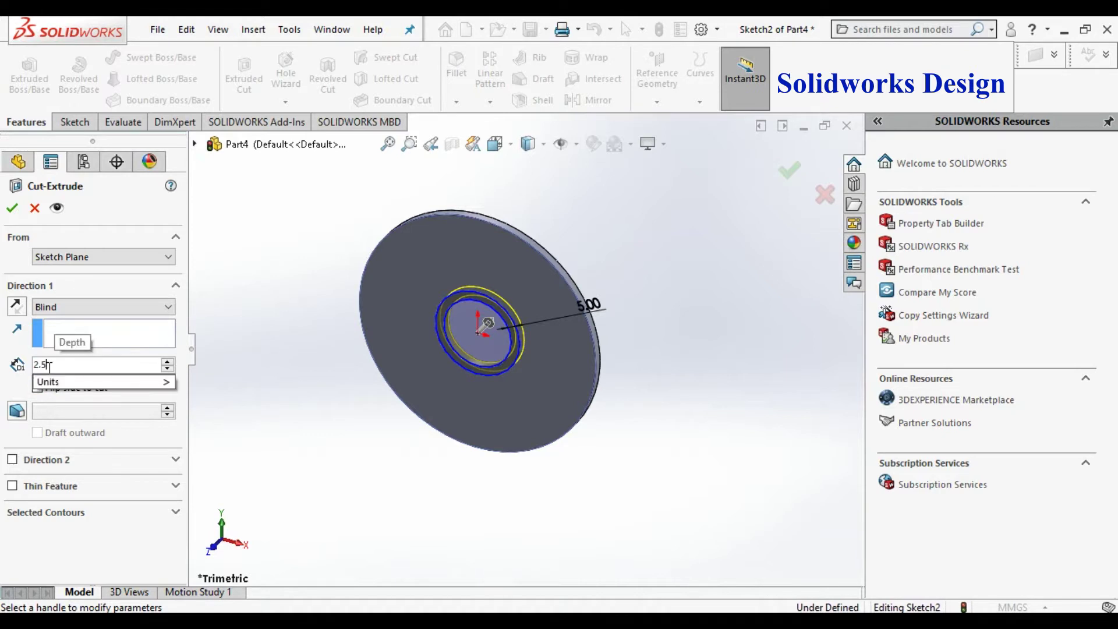
pyautogui.press('Return')
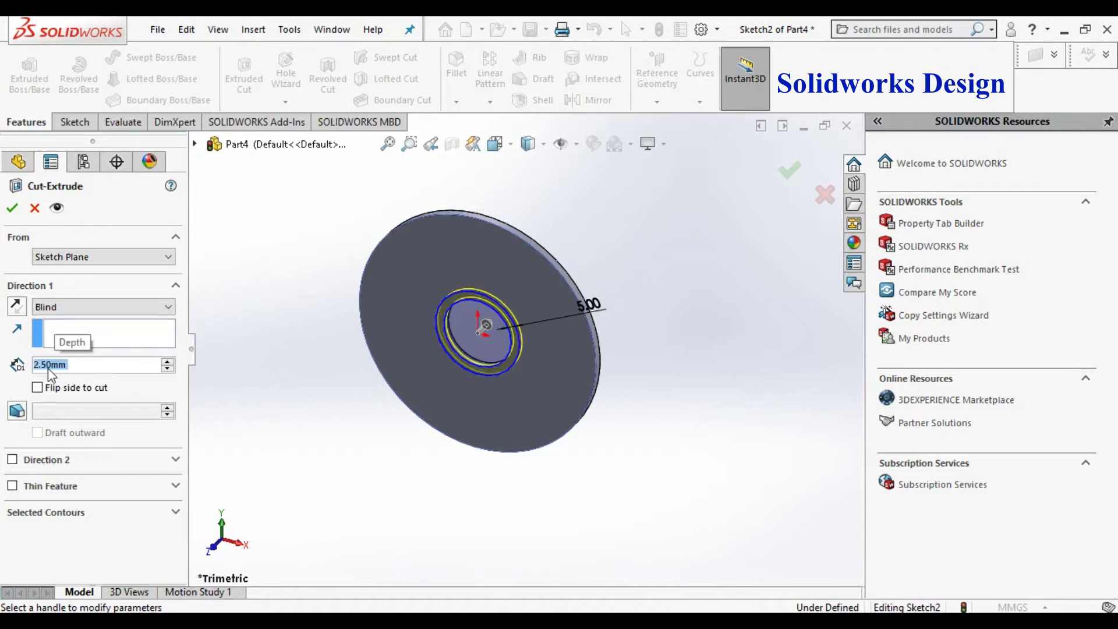
pyautogui.click(12, 208)
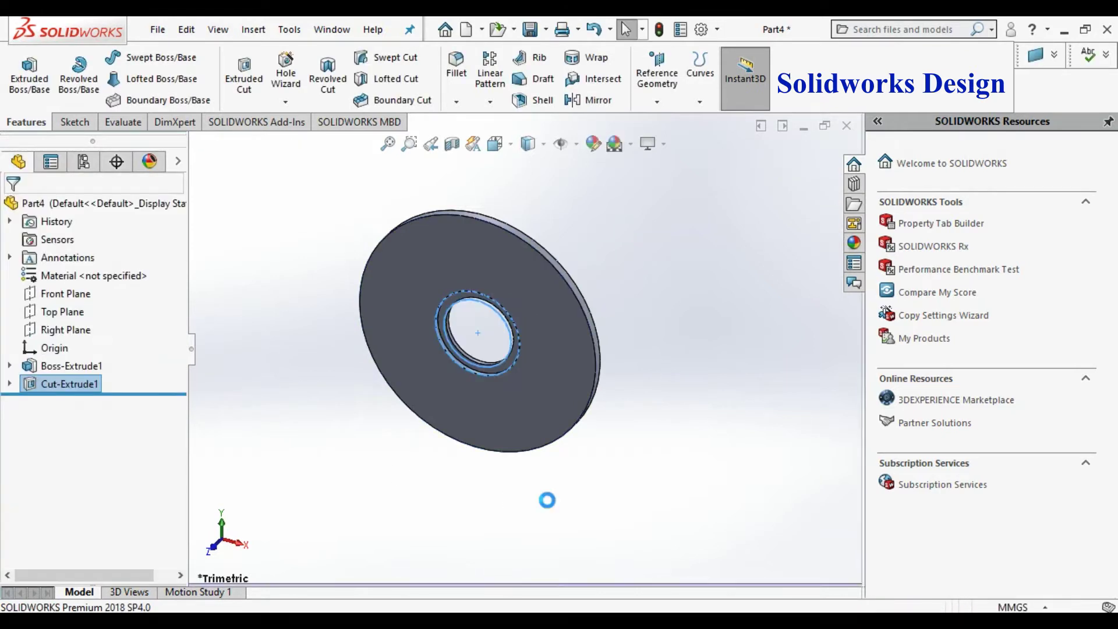
# Step: On the disc's opposite flat face, sketch a circle along the hole edge and a concentric one about 14 mm outside it
pyautogui.rightClick(694, 257)
pyautogui.click(731, 320)
pyautogui.moveTo(699, 357); pyautogui.dragTo(547, 377)
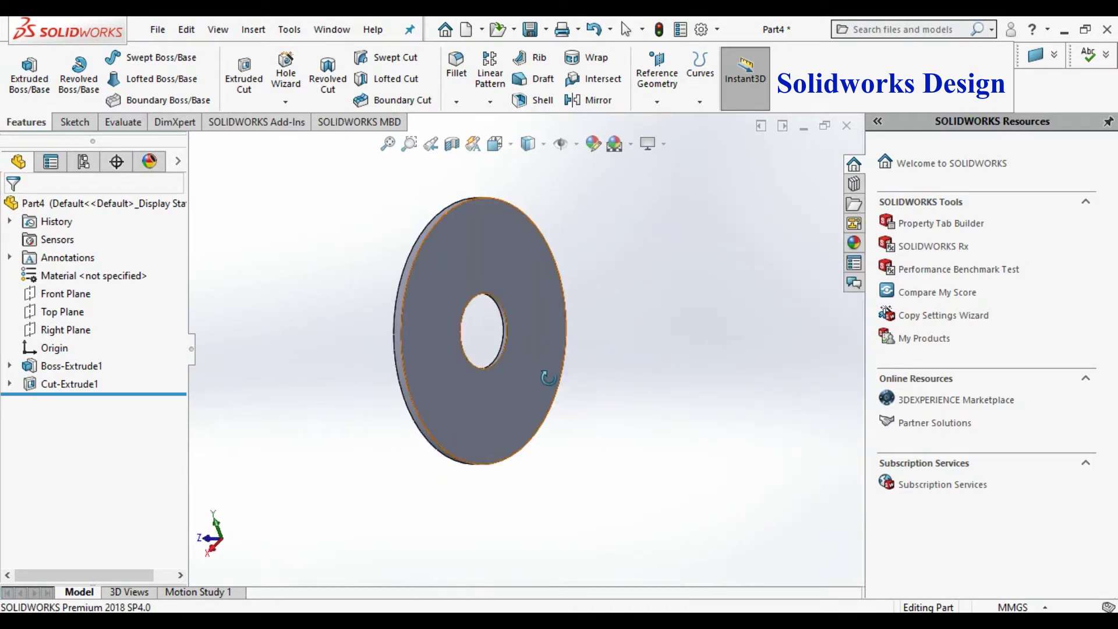
pyautogui.rightClick(546, 373)
pyautogui.click(574, 375)
pyautogui.rightClick(562, 367)
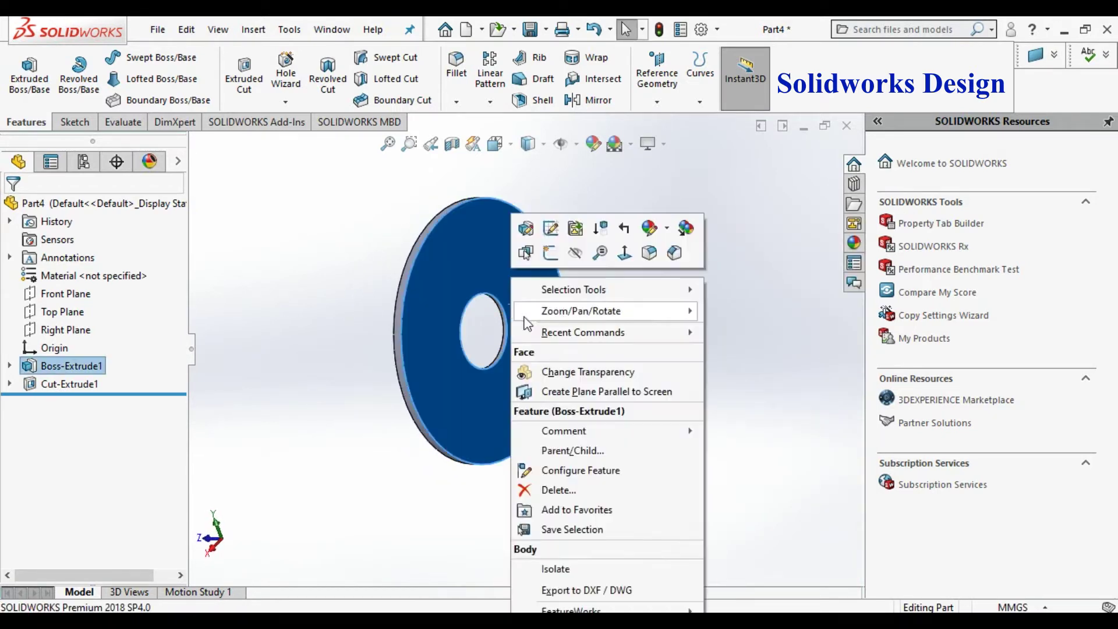
pyautogui.click(556, 253)
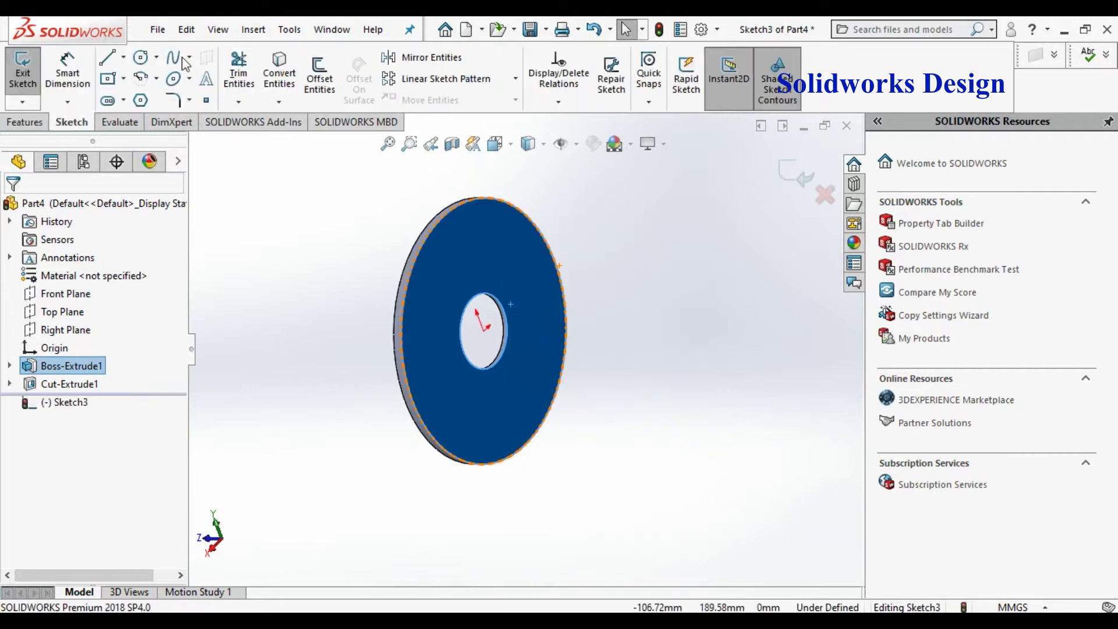
pyautogui.click(141, 58)
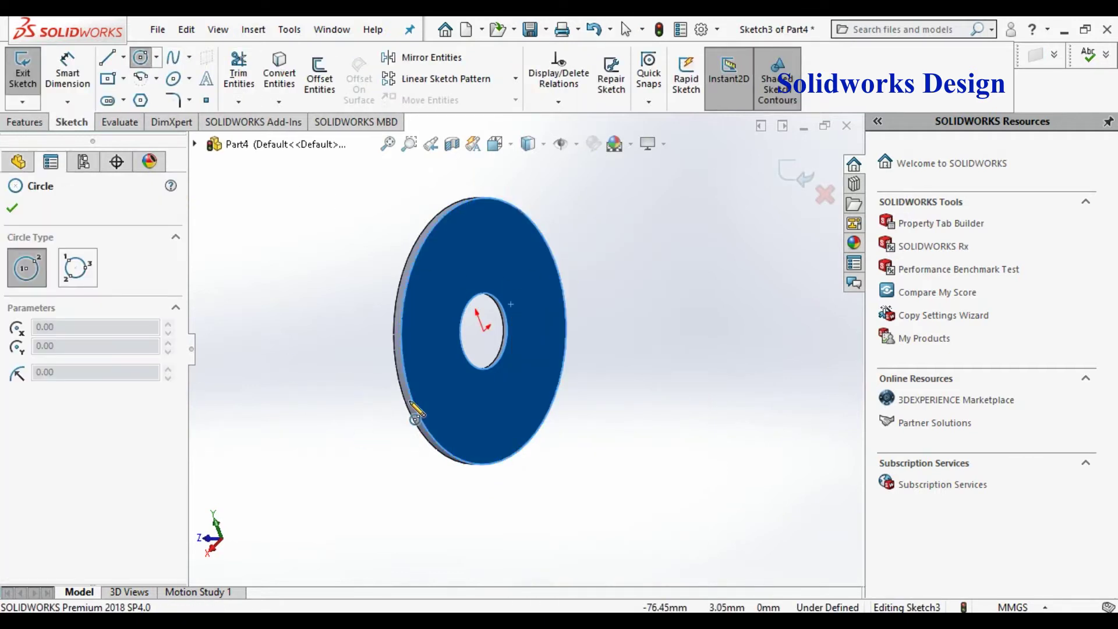
pyautogui.click(484, 330)
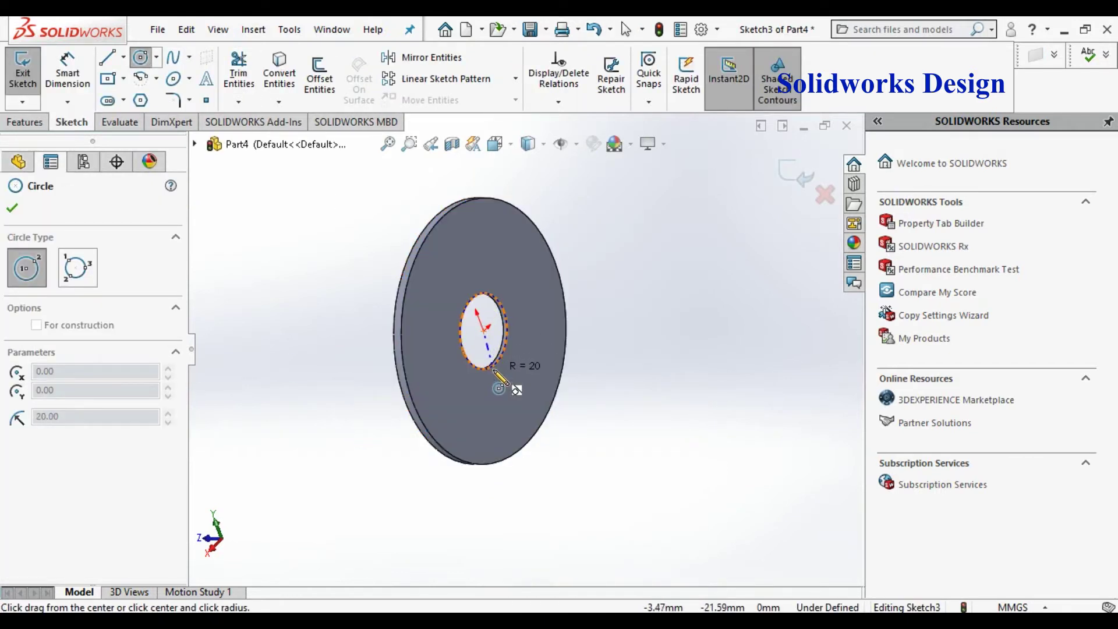
pyautogui.click(499, 378)
pyautogui.click(483, 330)
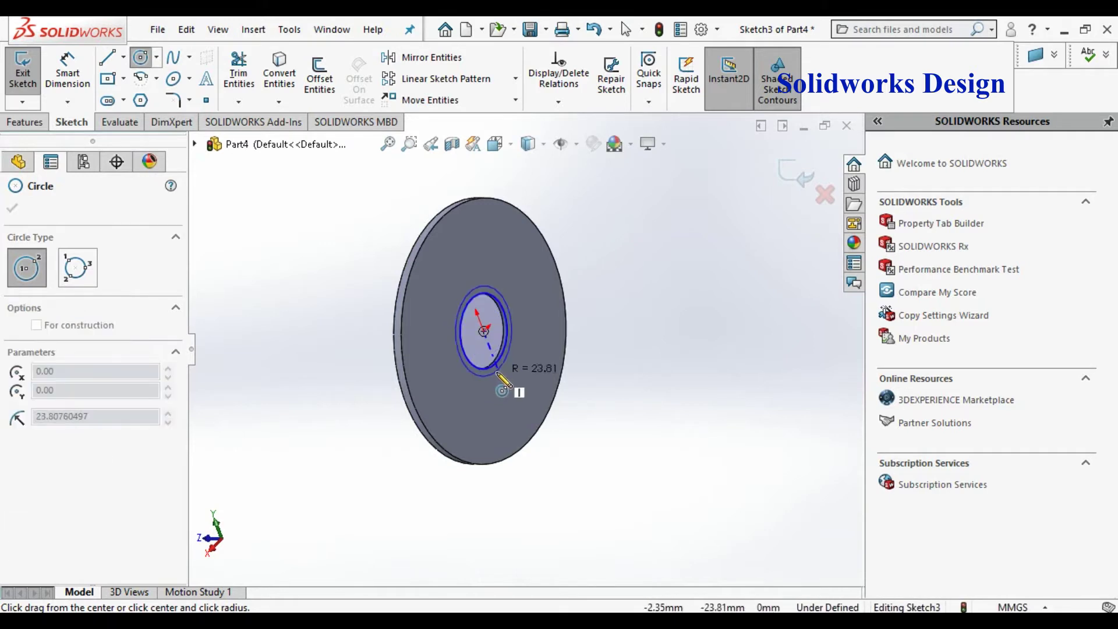
pyautogui.click(505, 386)
# Step: Dimension the radial gap between the hole-edge circle and the outer sketched circle as 30 mm
pyautogui.click(67, 75)
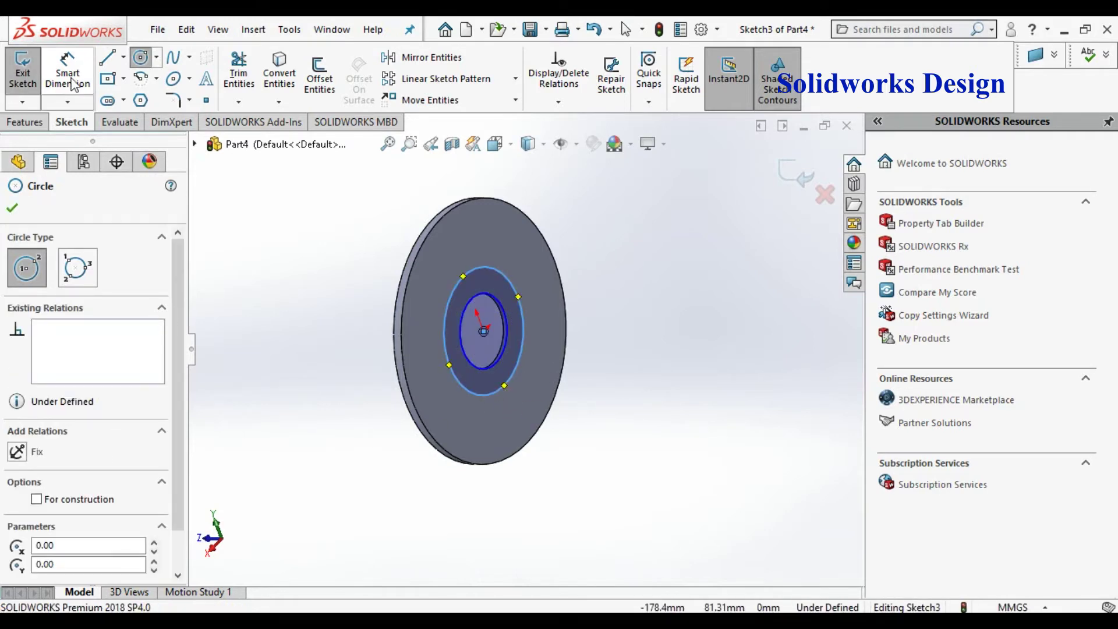
pyautogui.click(507, 307)
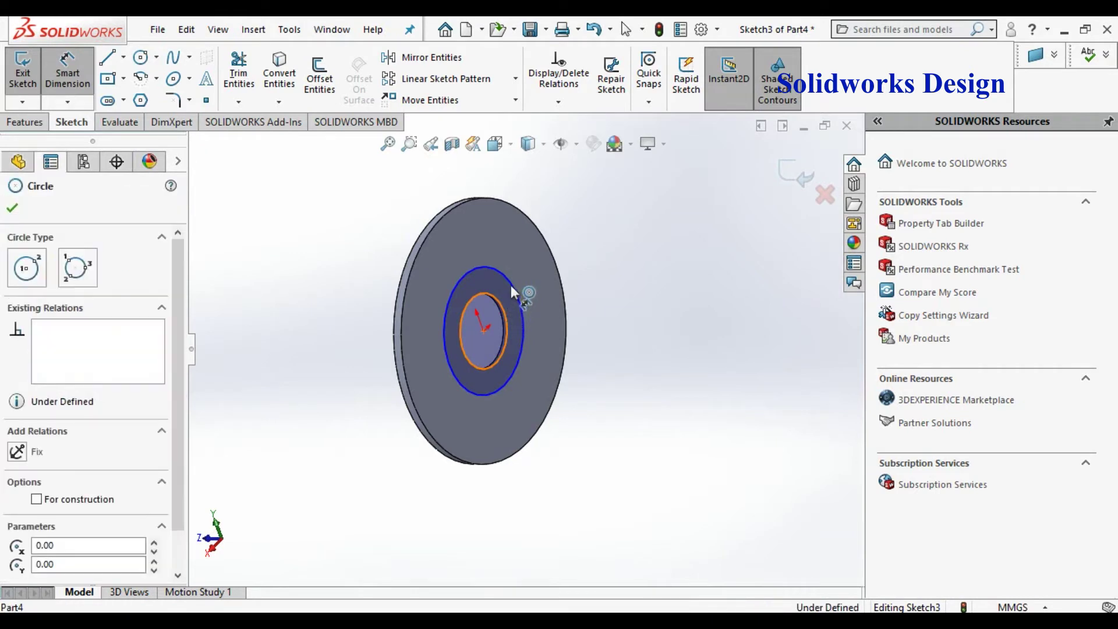
pyautogui.click(641, 289)
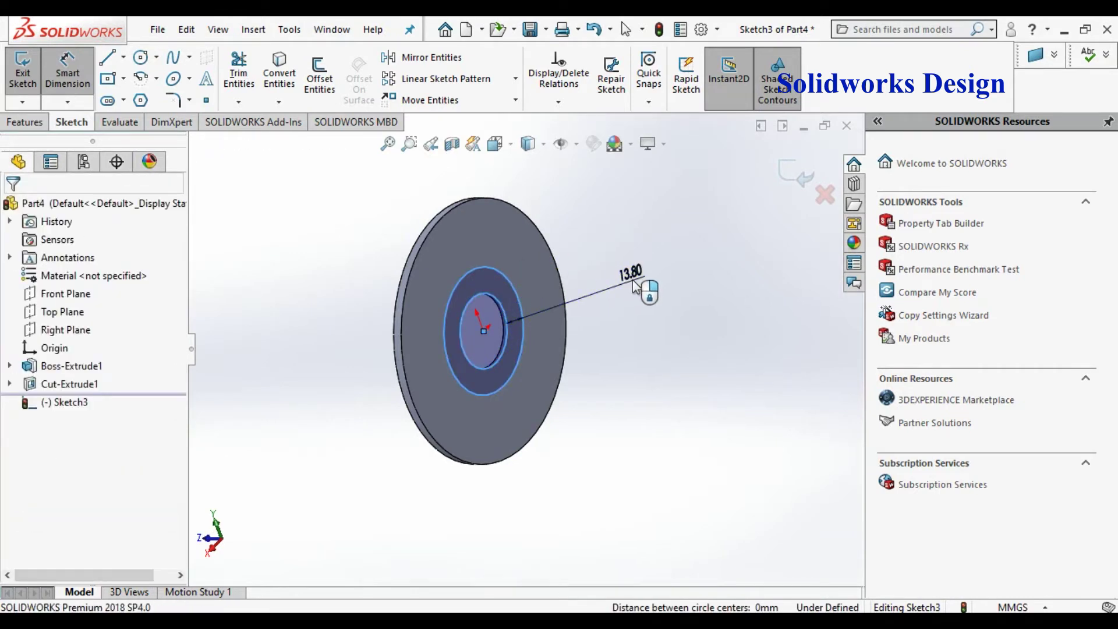
pyautogui.write('30')
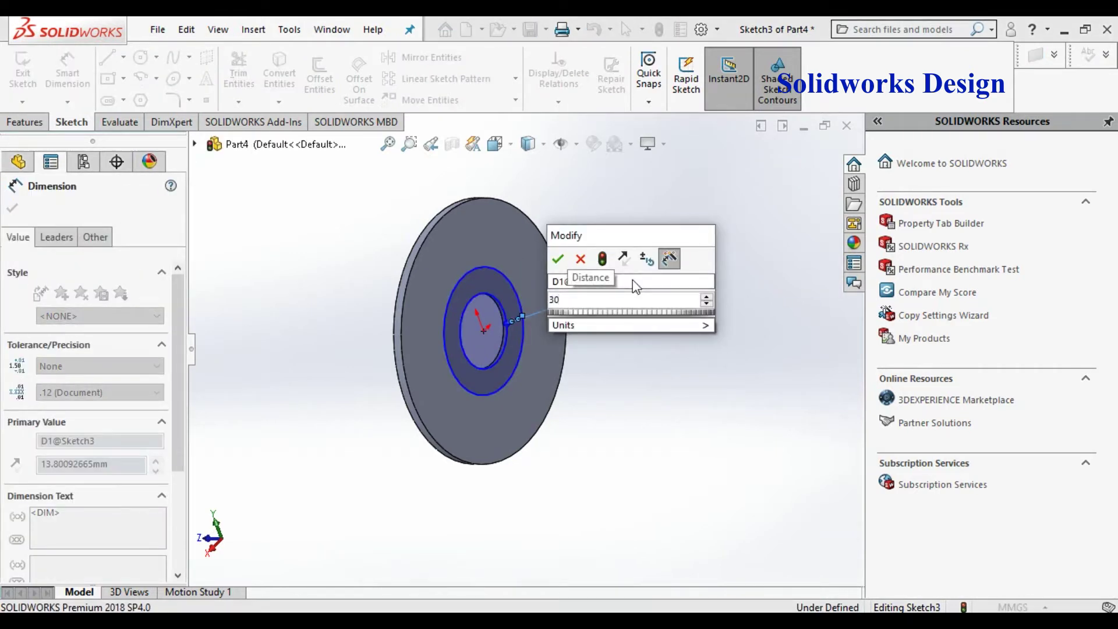
pyautogui.press('Return')
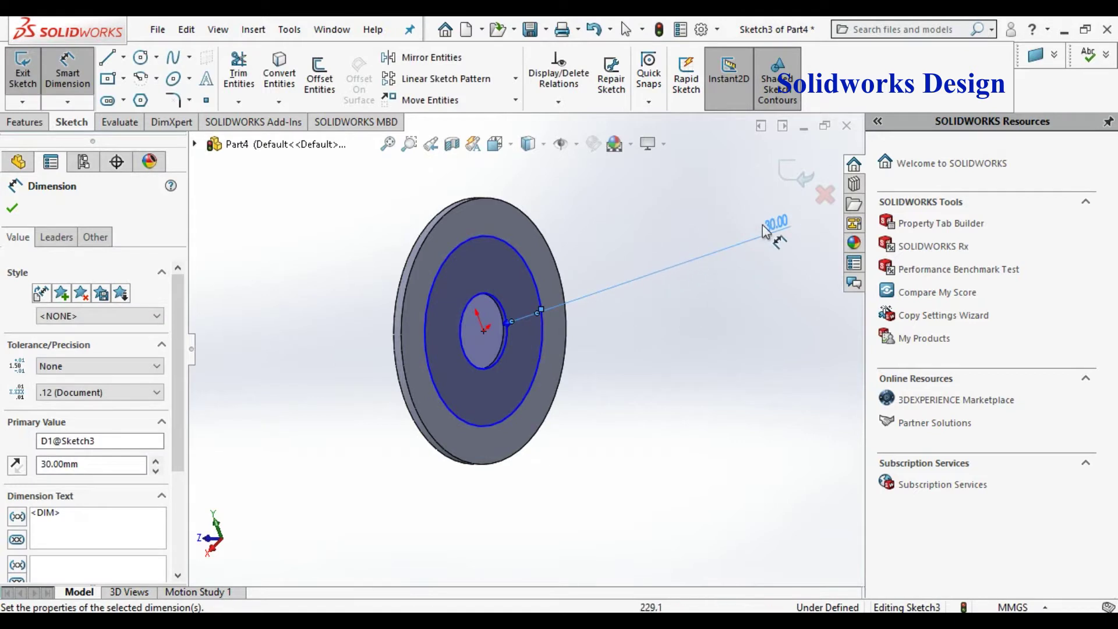
# Step: Change the radial gap between the two circles to 15 mm and finish dimensioning
pyautogui.doubleClick(775, 226)
pyautogui.write('15')
pyautogui.press('Return')
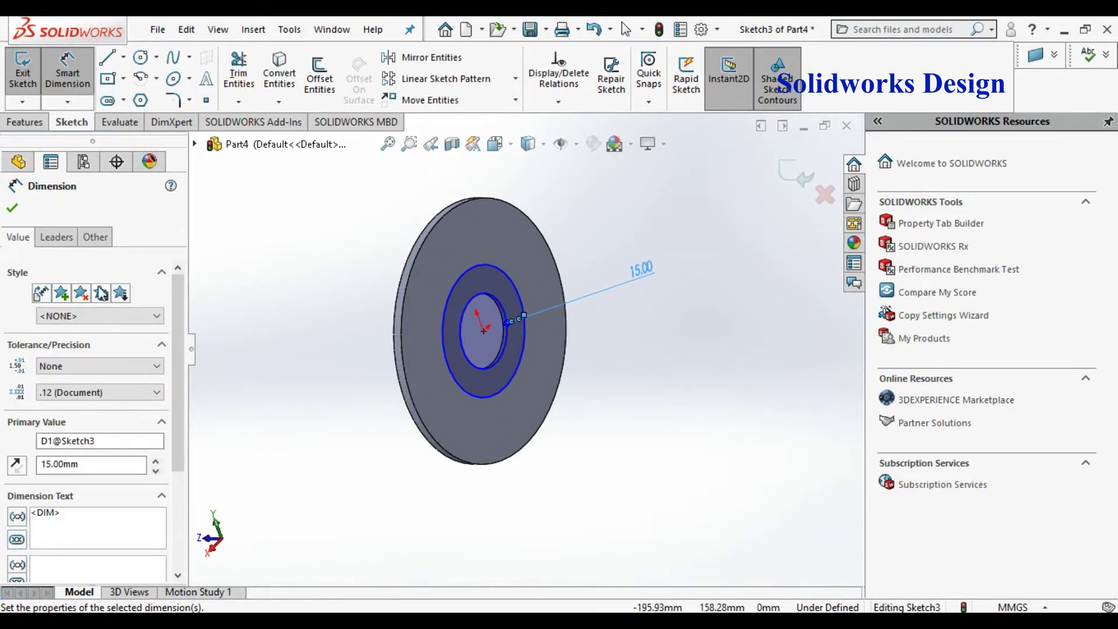
pyautogui.click(13, 208)
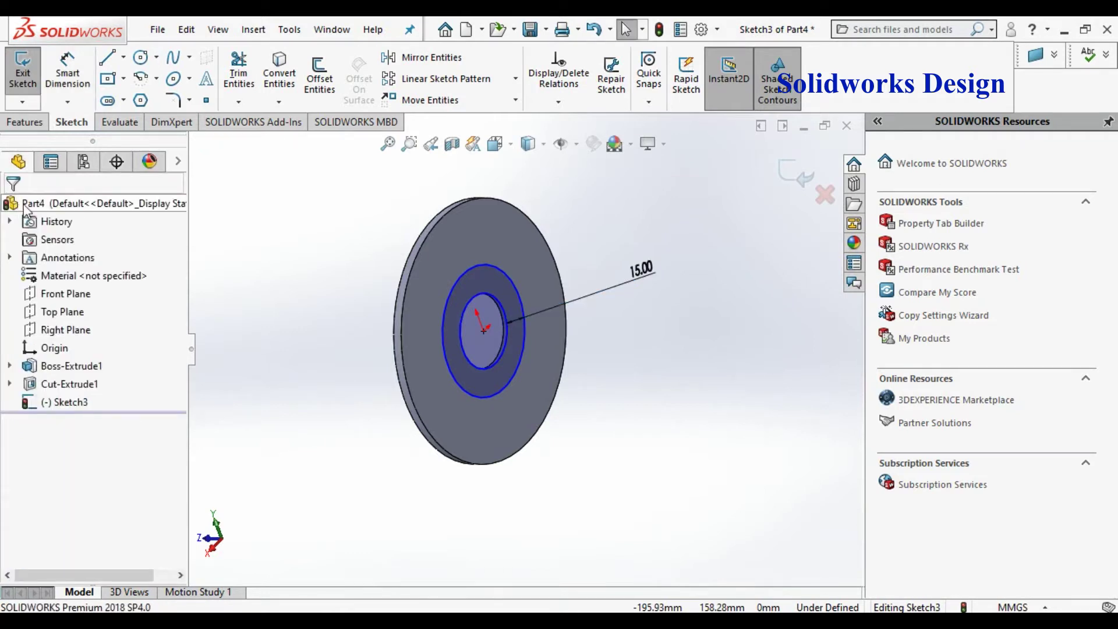
pyautogui.click(38, 122)
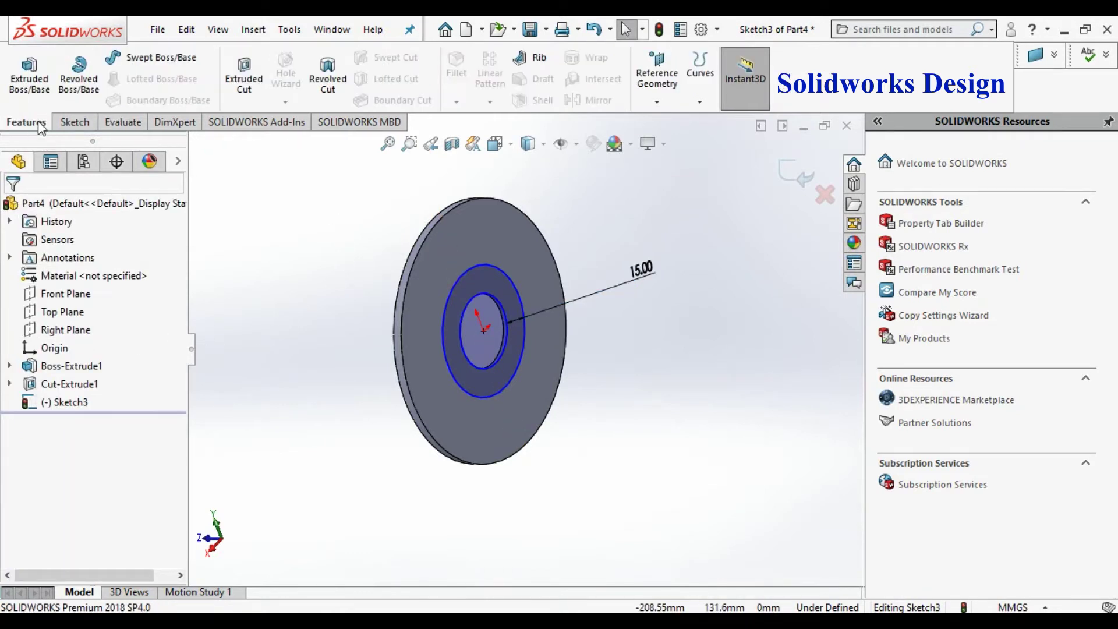
# Step: Extrude the ring between the two circles 20 mm outward as a blind boss merged with the disc
pyautogui.click(46, 87)
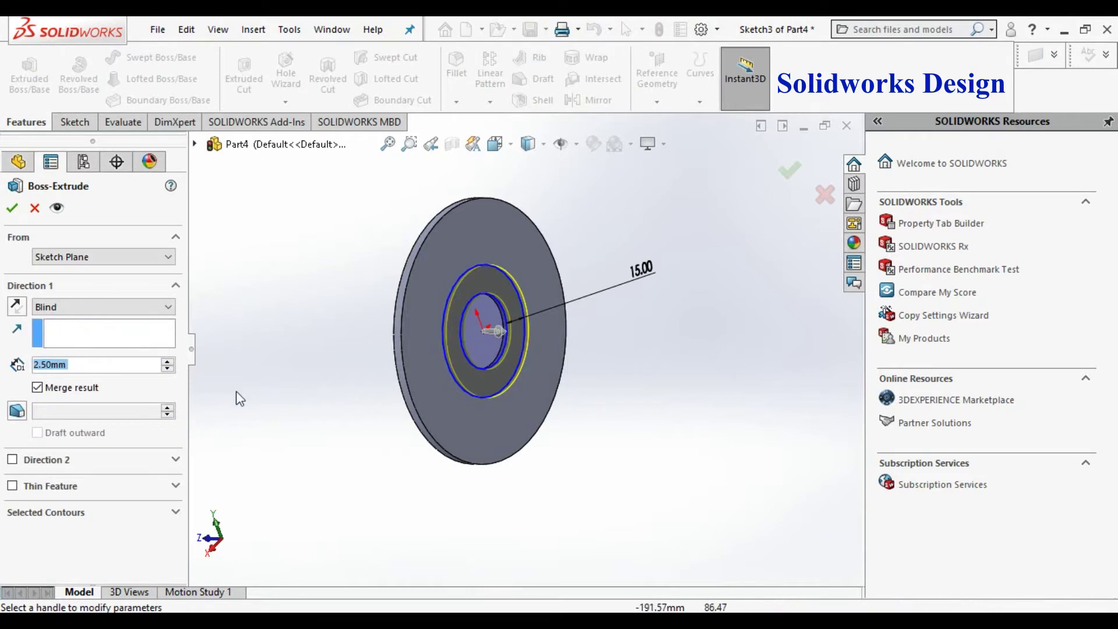
pyautogui.write('1')
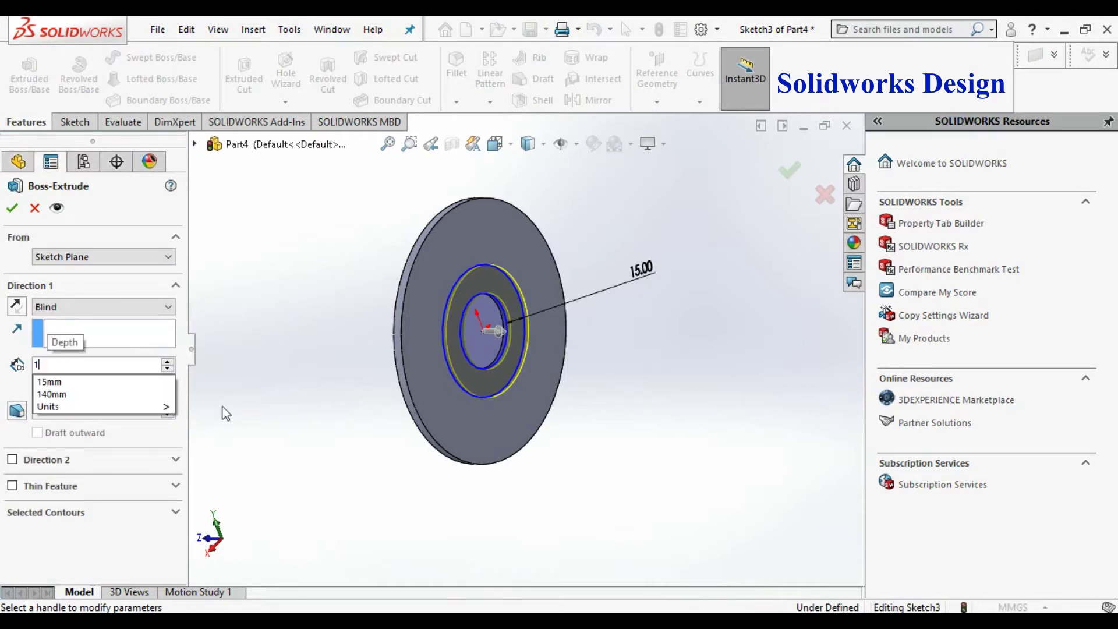
pyautogui.press('BackSpace')
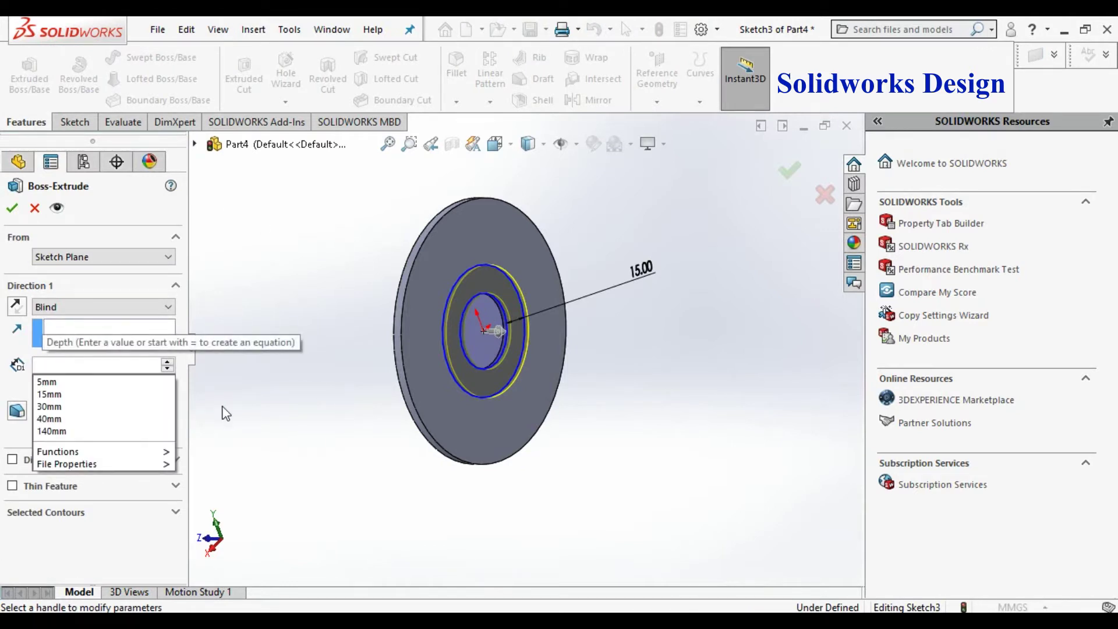
pyautogui.write('20')
pyautogui.press('Return')
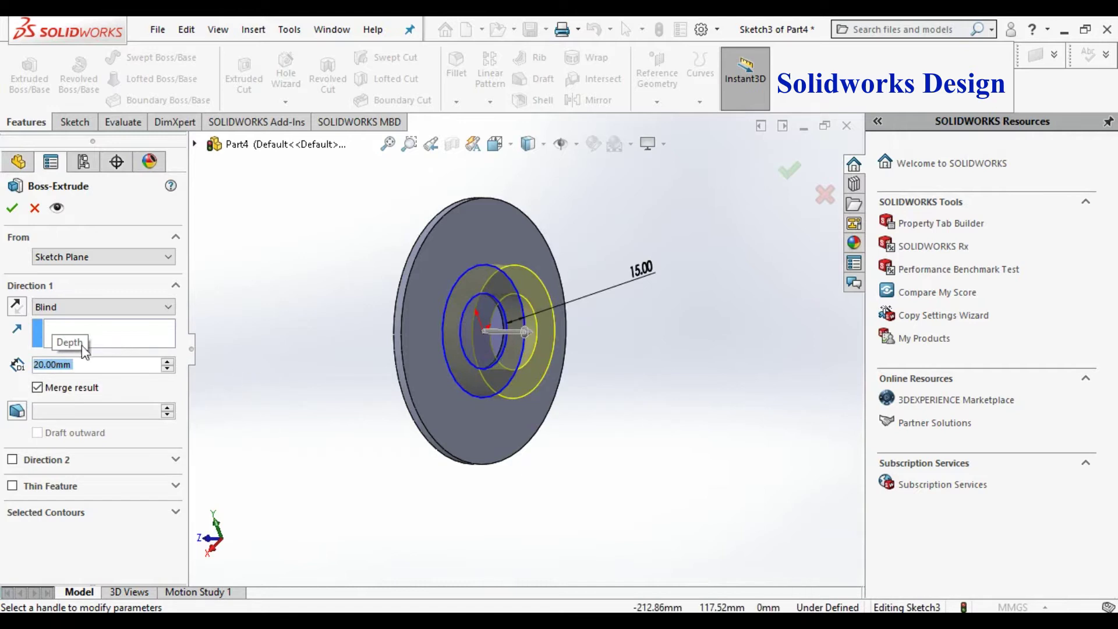
pyautogui.click(11, 207)
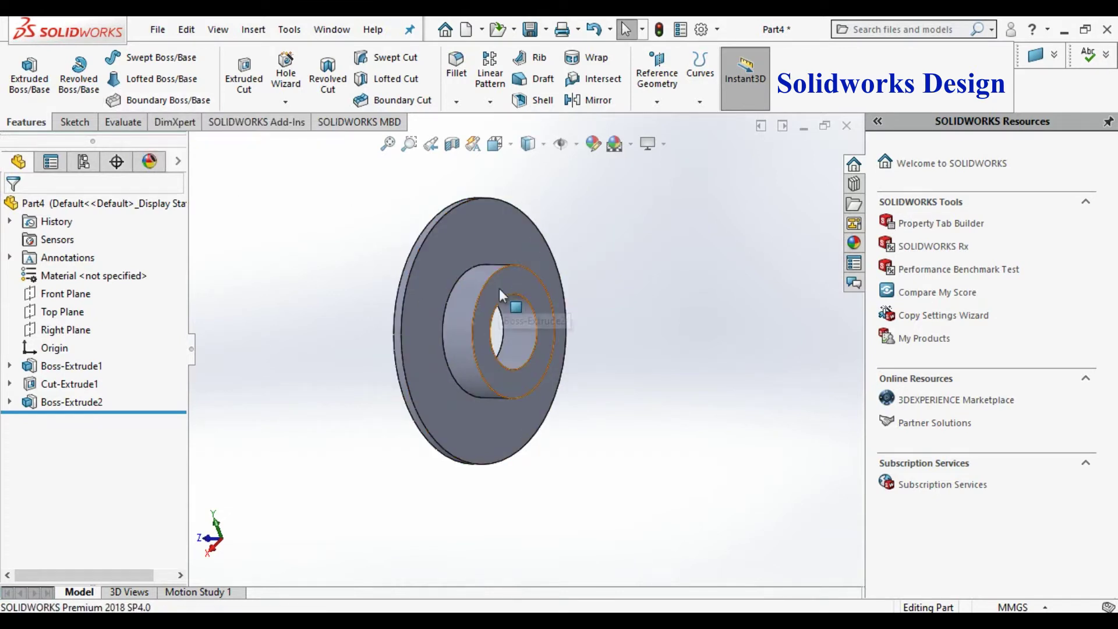
# Step: Sketch a circle centred on the origin along the outer edge of the hub's end face
pyautogui.click(524, 289)
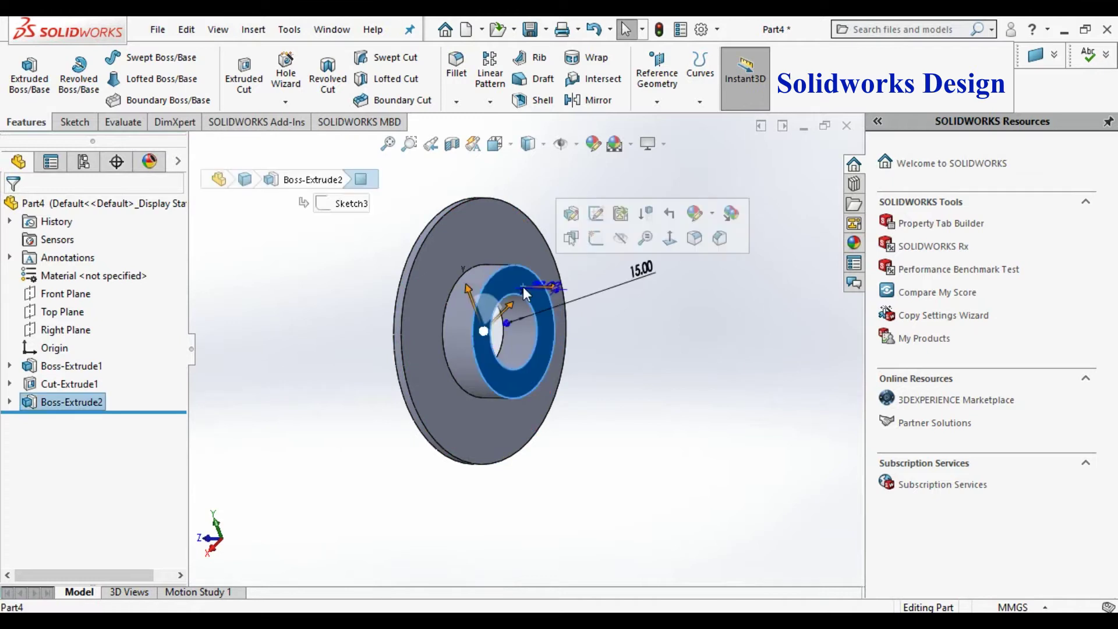
pyautogui.click(599, 247)
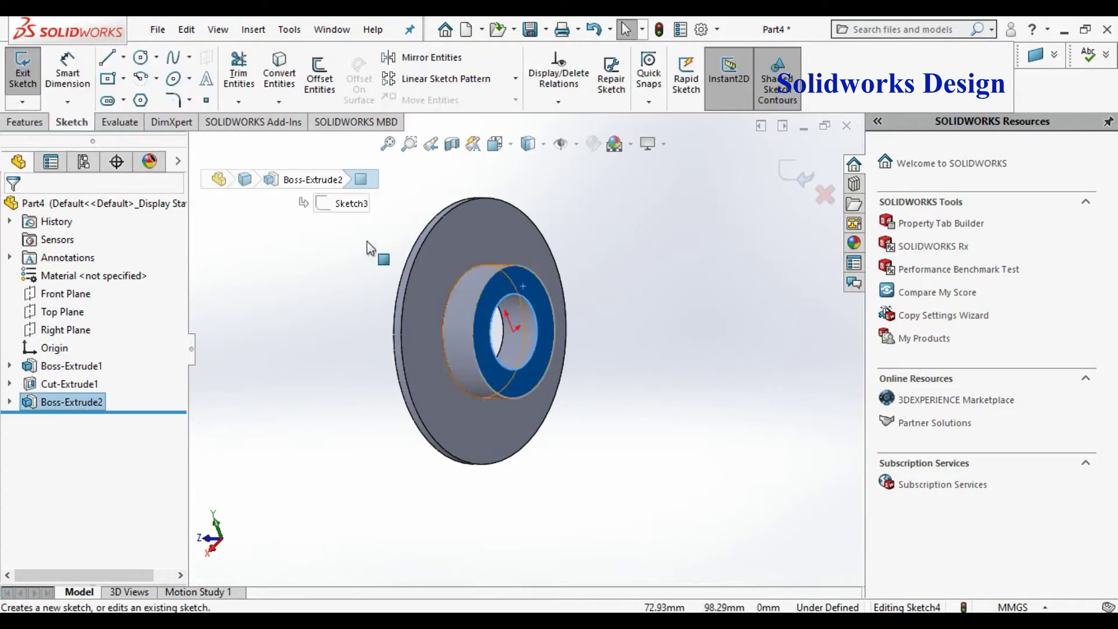
pyautogui.click(142, 58)
pyautogui.click(513, 332)
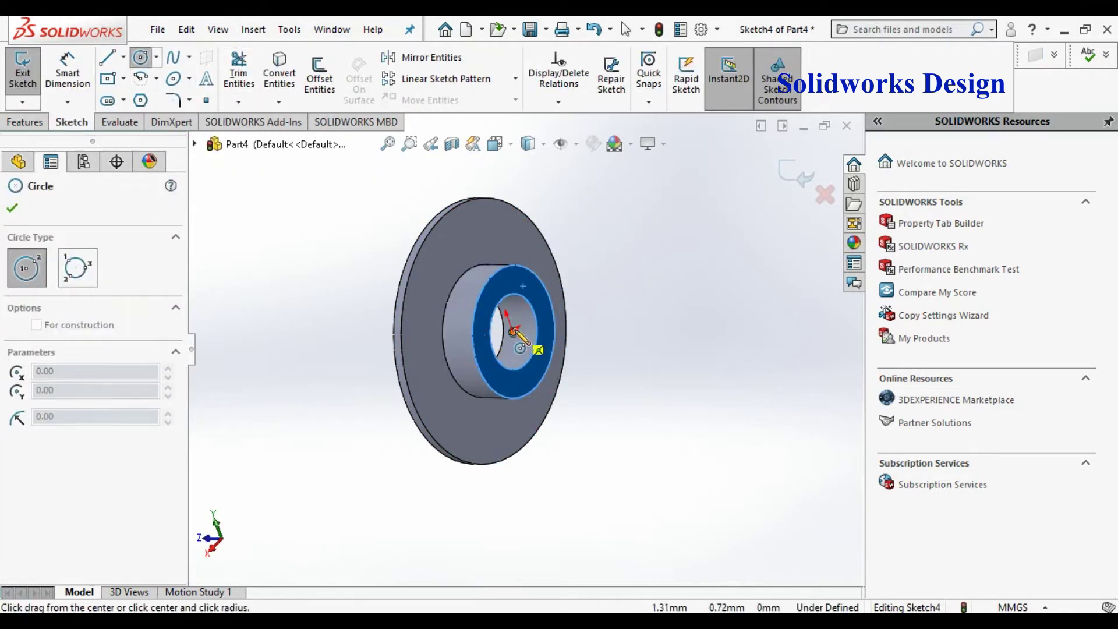
pyautogui.click(530, 400)
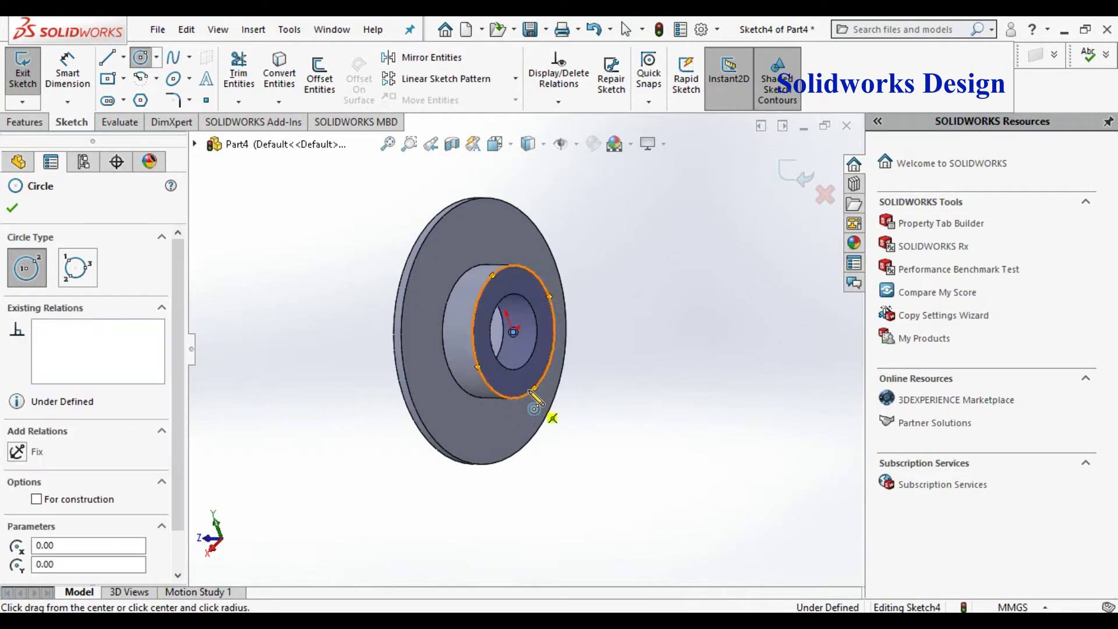
pyautogui.click(513, 332)
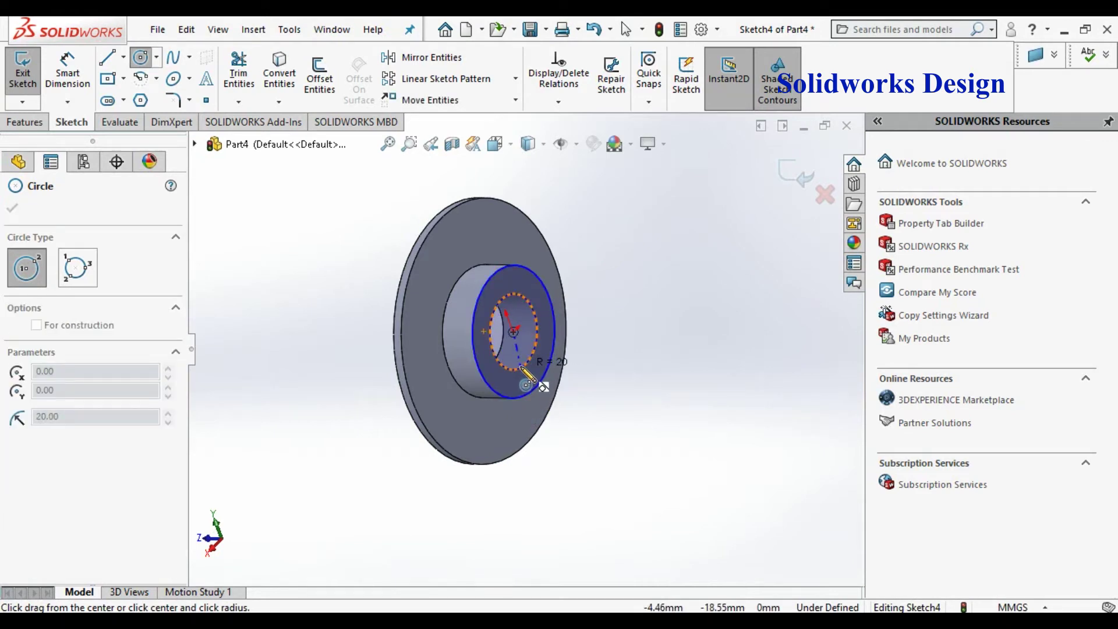
pyautogui.press('Escape')
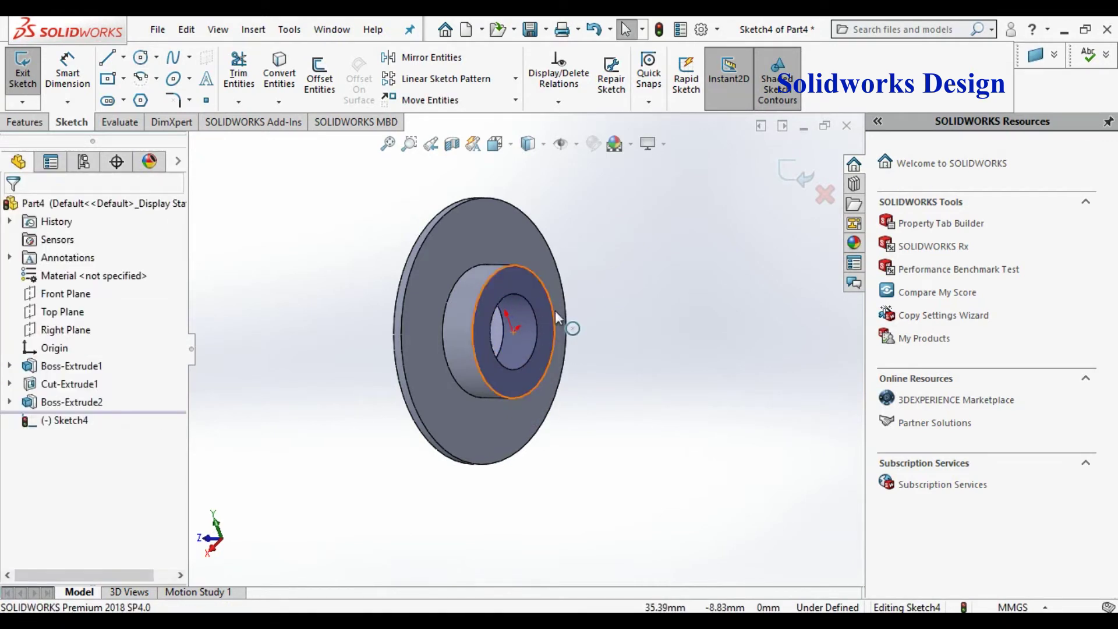
# Step: Extrude the circle on the hub's end face 5 mm outward as a blind boss
pyautogui.click(25, 122)
pyautogui.click(29, 73)
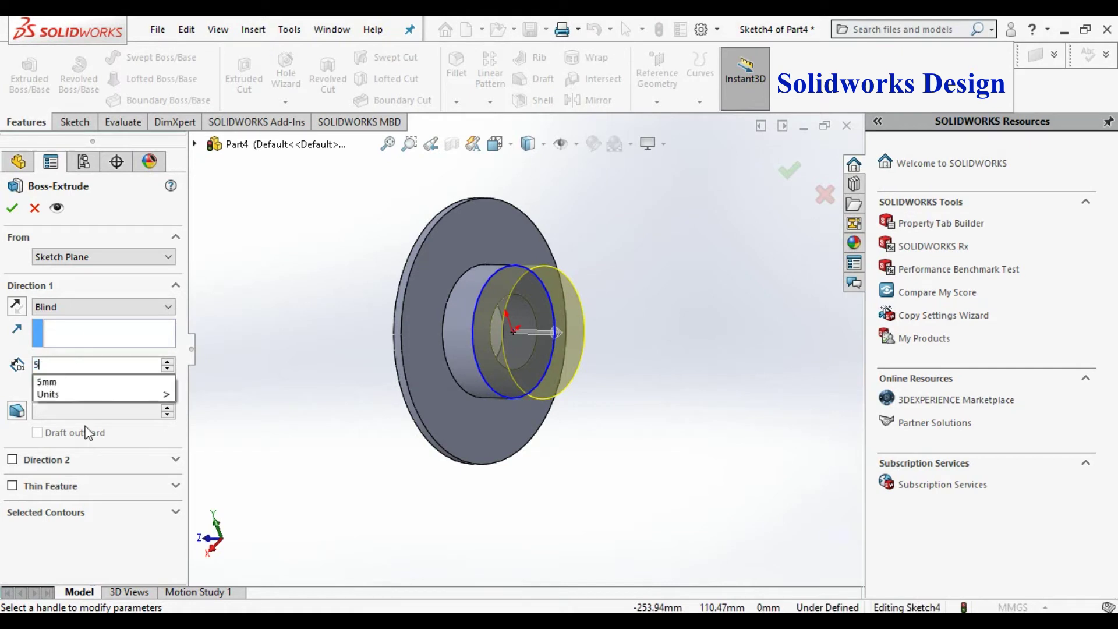
pyautogui.write('5')
pyautogui.press('Return')
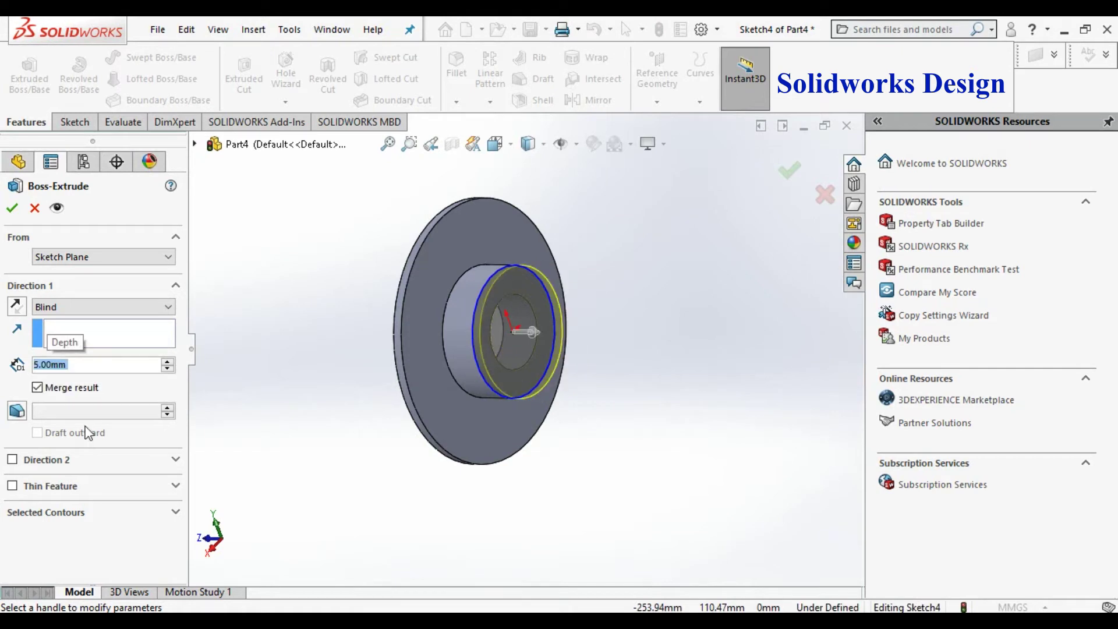
pyautogui.click(11, 209)
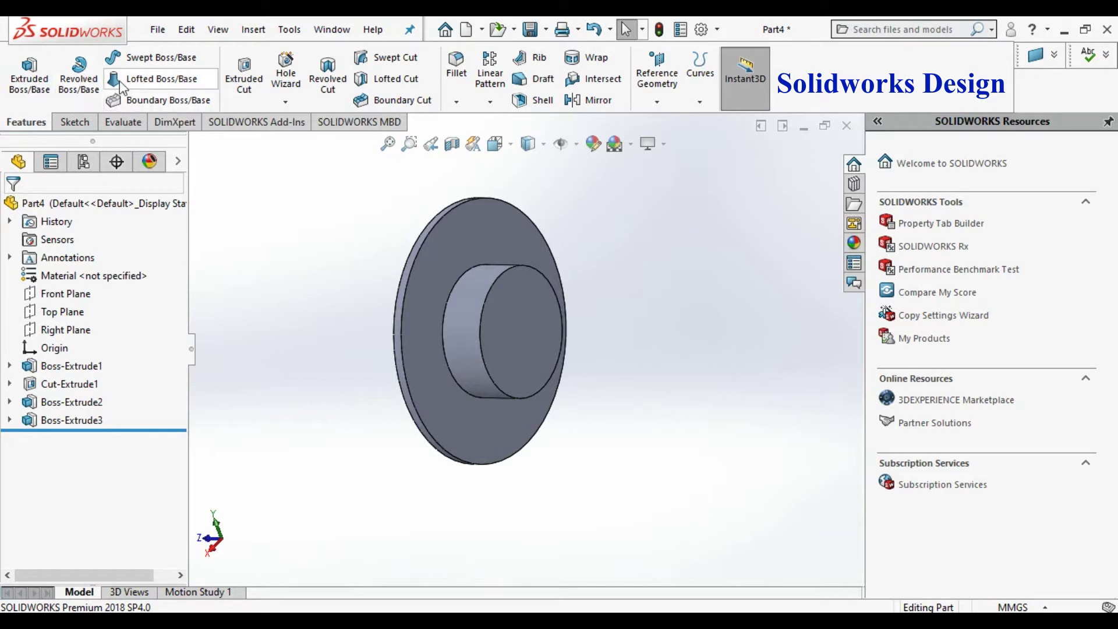
# Step: On the hub's closed end face, sketch a concentric circle slightly smaller than the face's outer edge
pyautogui.click(535, 309)
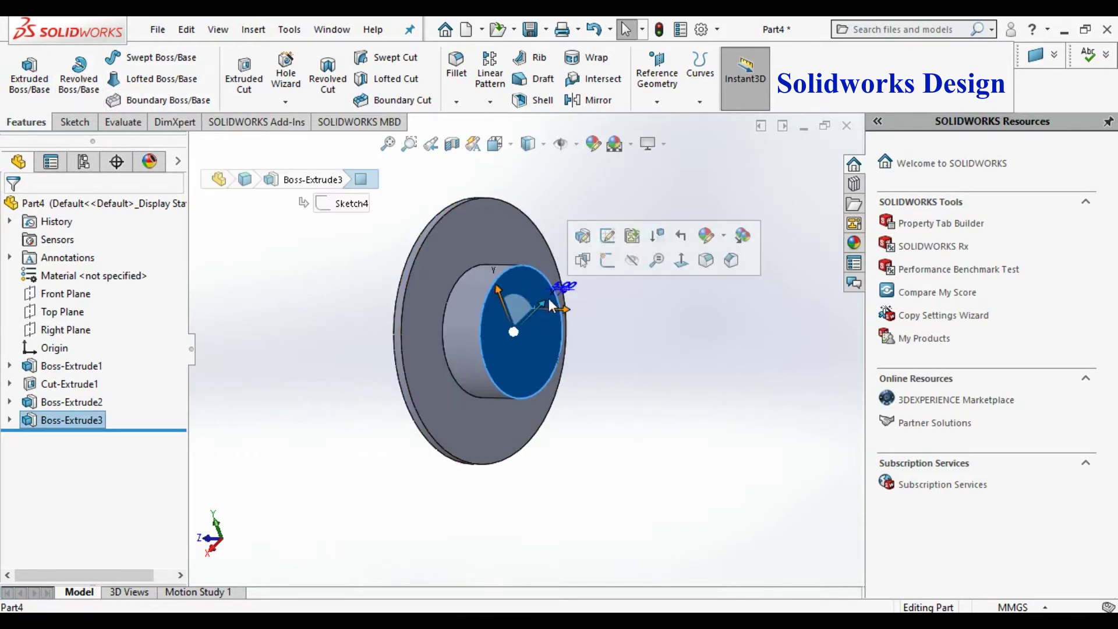
pyautogui.click(606, 261)
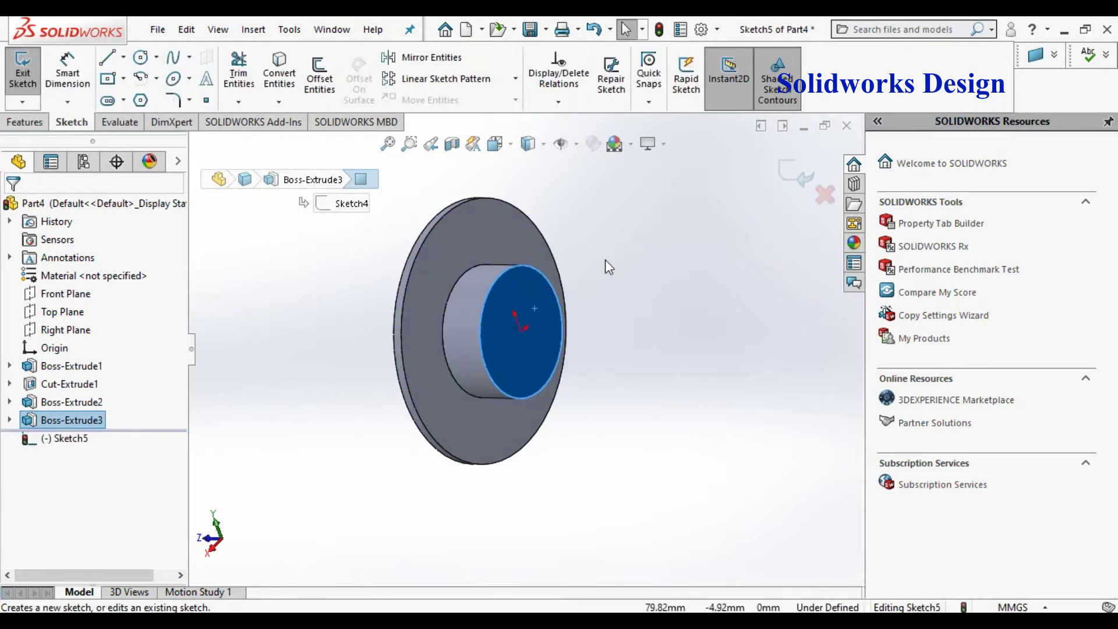
pyautogui.click(140, 57)
pyautogui.click(522, 332)
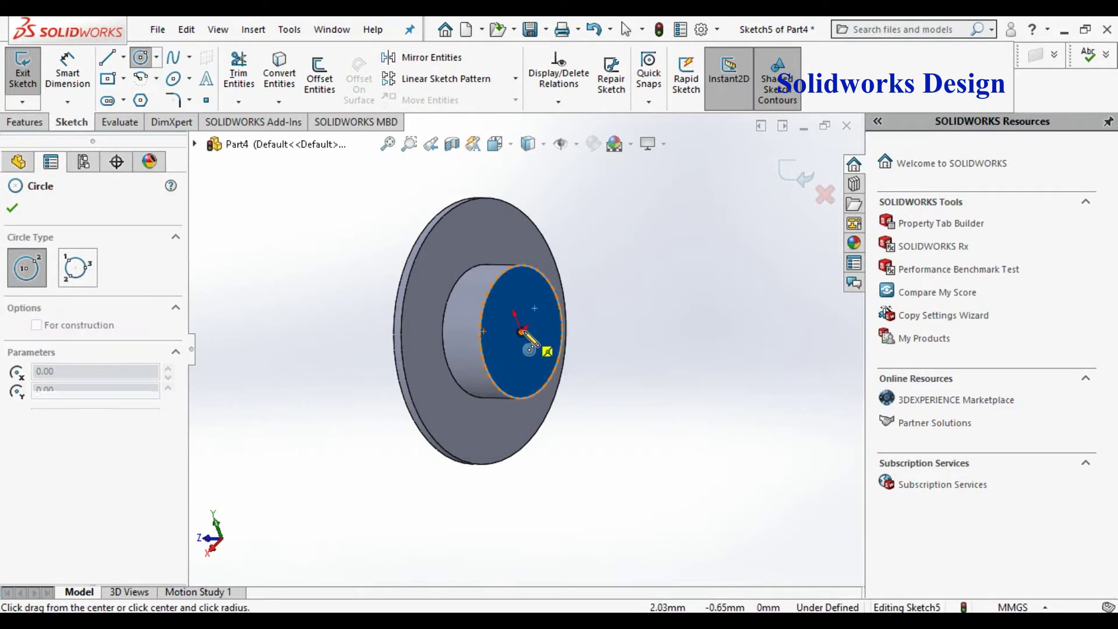
pyautogui.click(539, 396)
# Step: Dimension the circle on the hub's end face to a diameter of 40 mm
pyautogui.click(67, 72)
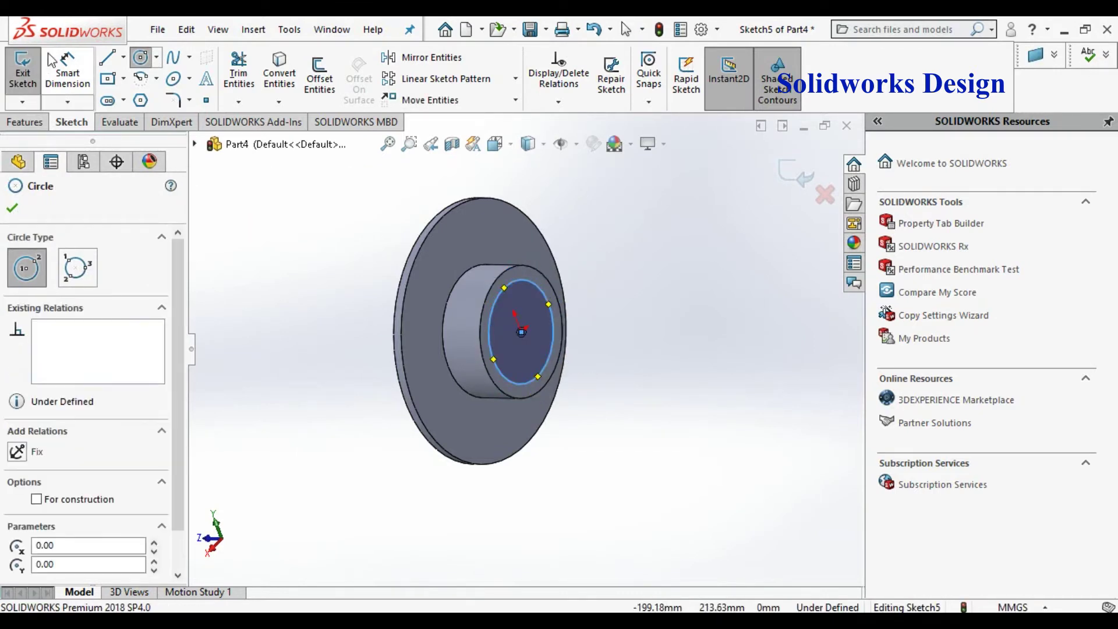
pyautogui.click(558, 322)
pyautogui.click(628, 276)
pyautogui.write('40')
pyautogui.press('Return')
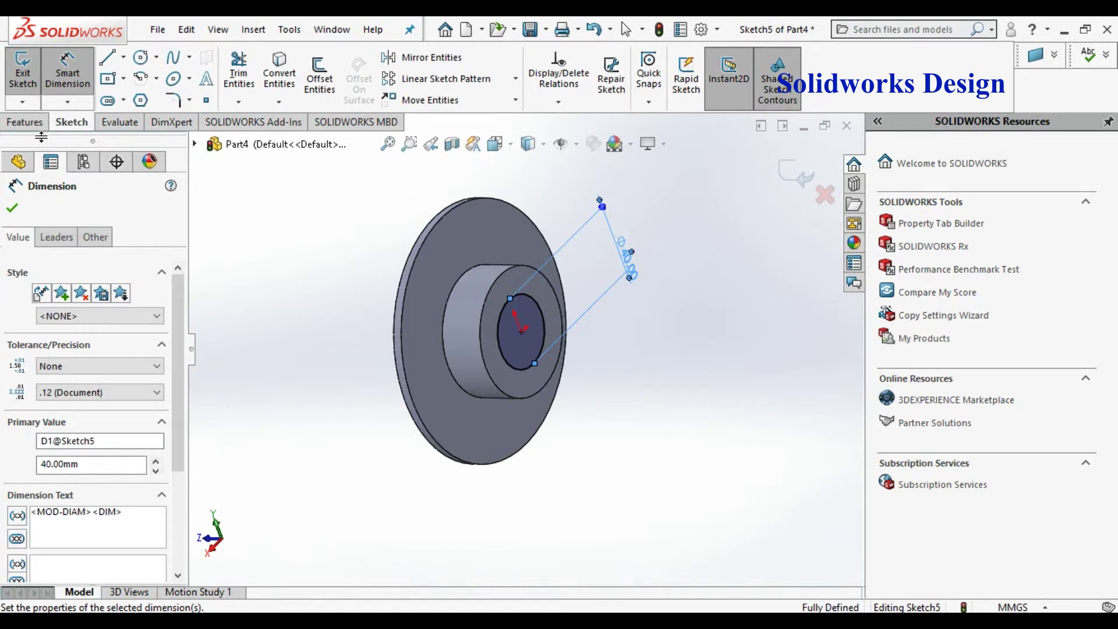
# Step: Cut the 40 mm circle from the hub's end face with an extruded cut set to Through All
pyautogui.click(24, 122)
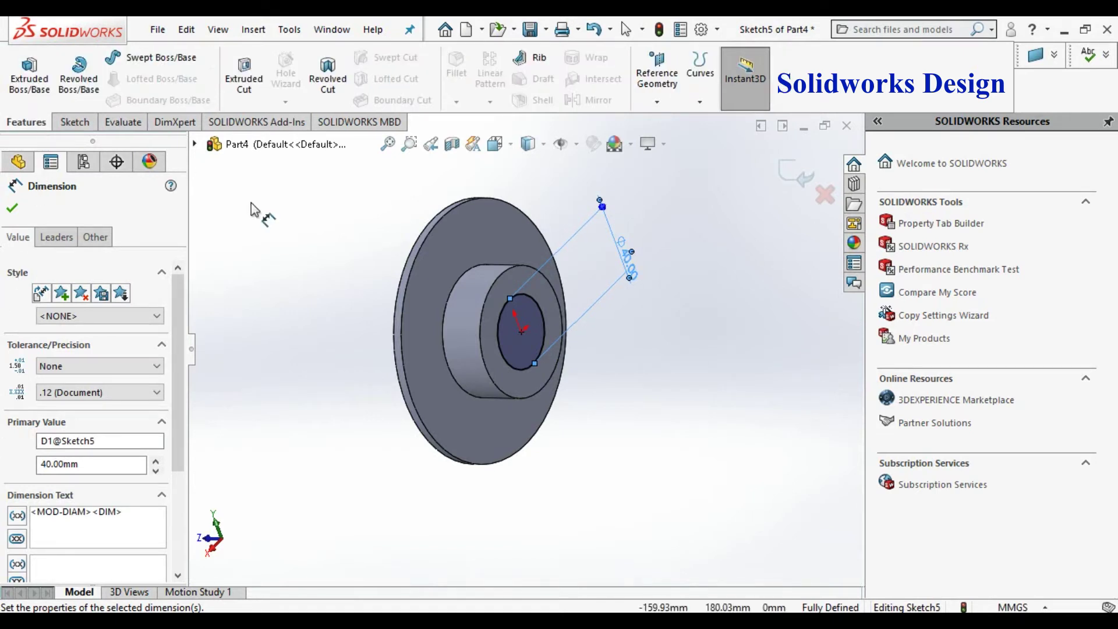
pyautogui.click(244, 74)
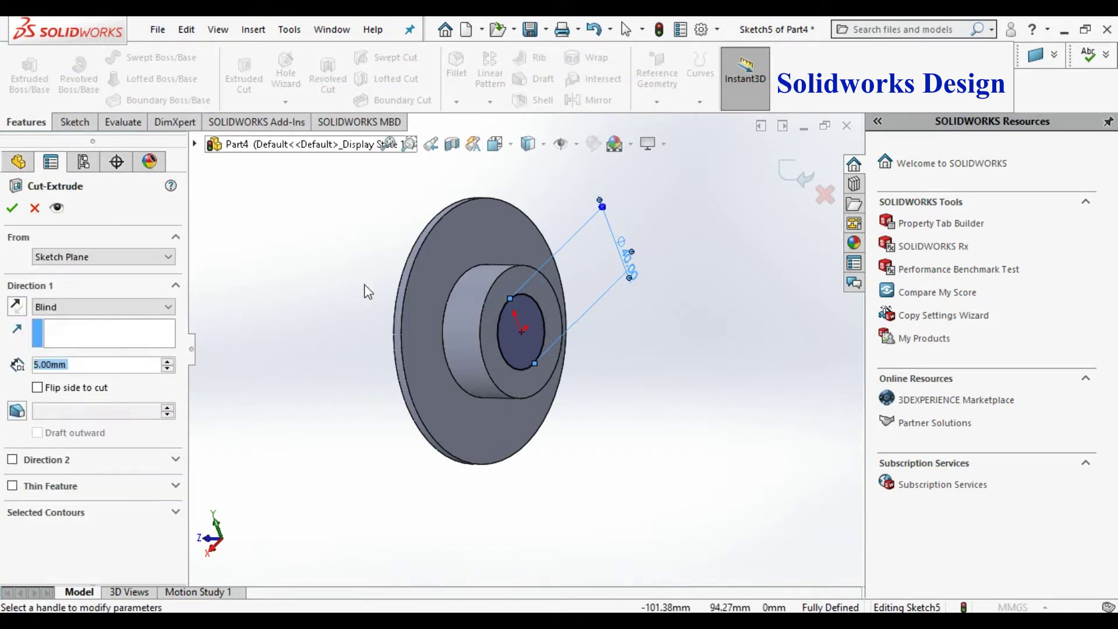
pyautogui.click(62, 309)
pyautogui.click(55, 327)
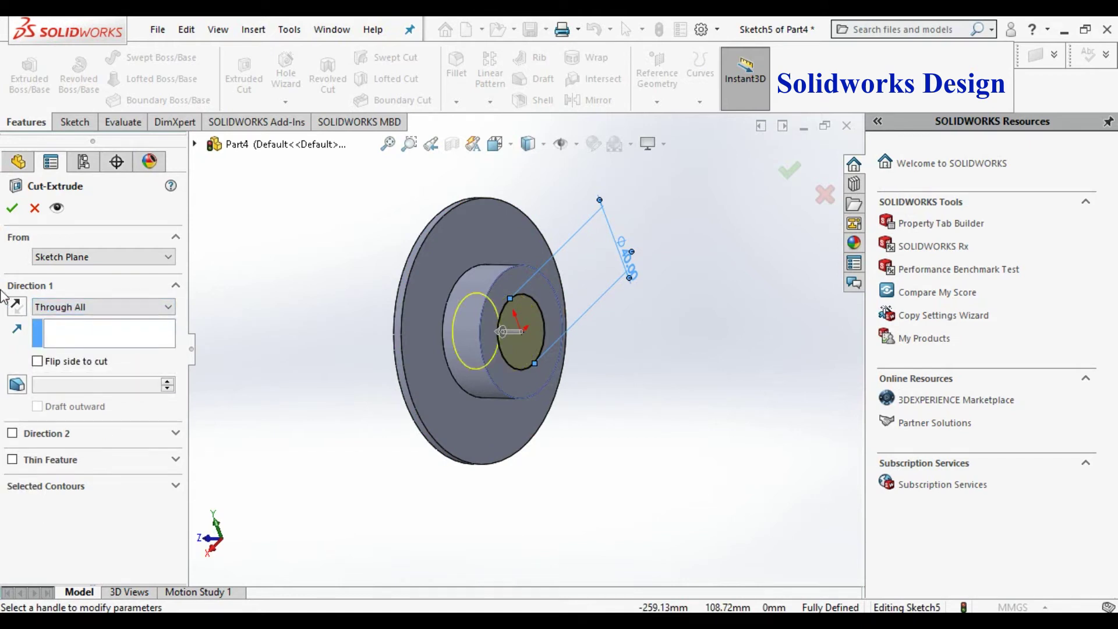
pyautogui.click(13, 208)
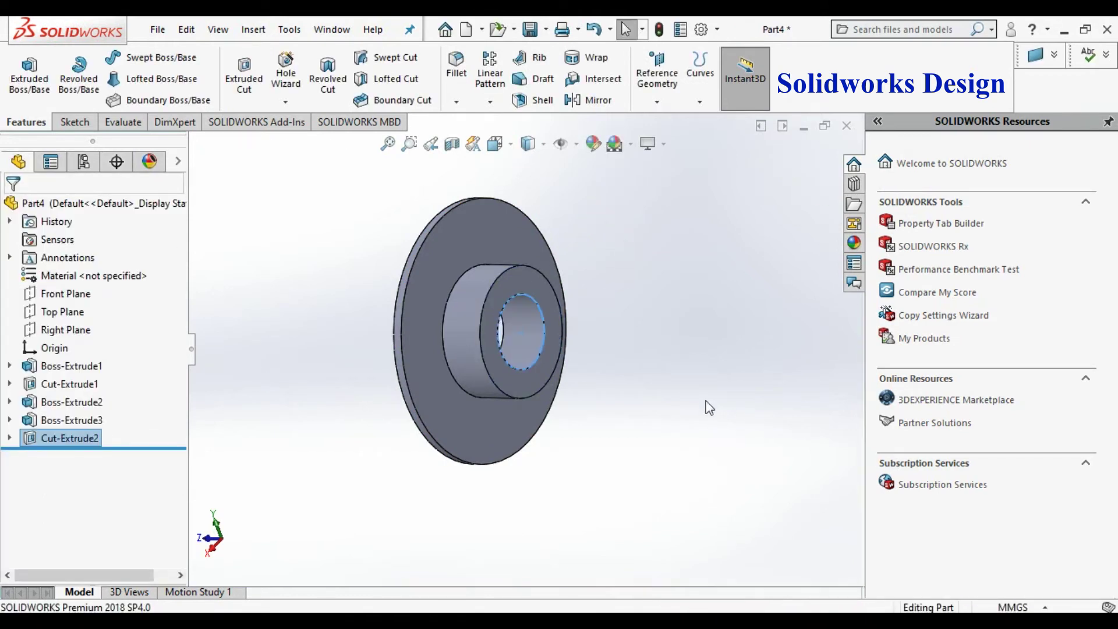
# Step: On the disc face around the hub, sketch a circle along the disc's outer edge and a concentric one about 10 mm outside the hub
pyautogui.click(498, 223)
pyautogui.click(579, 182)
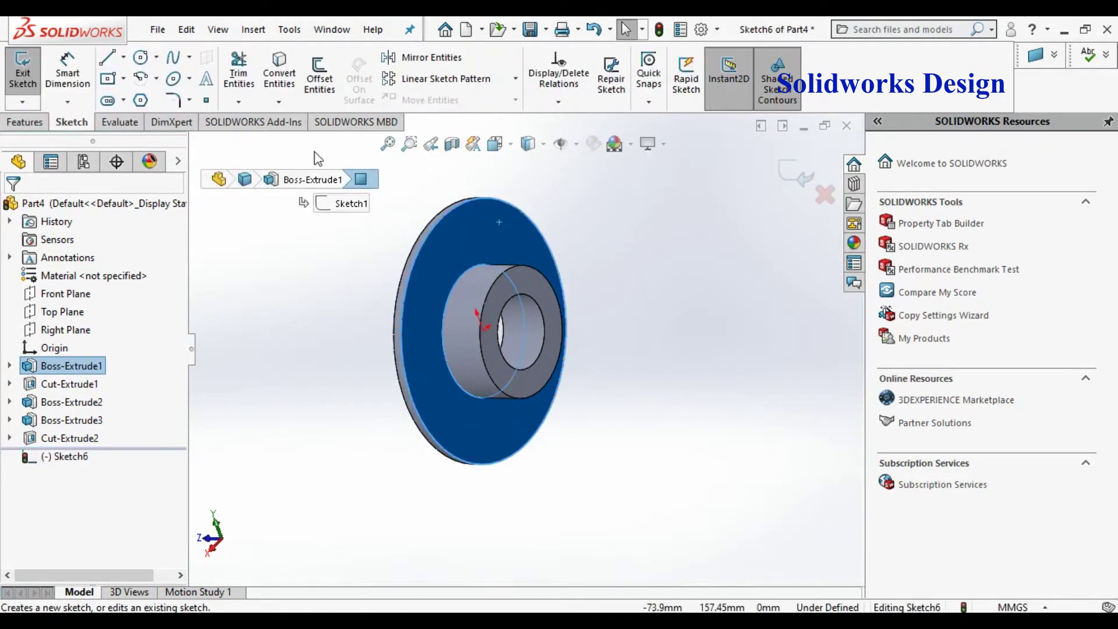
pyautogui.click(141, 57)
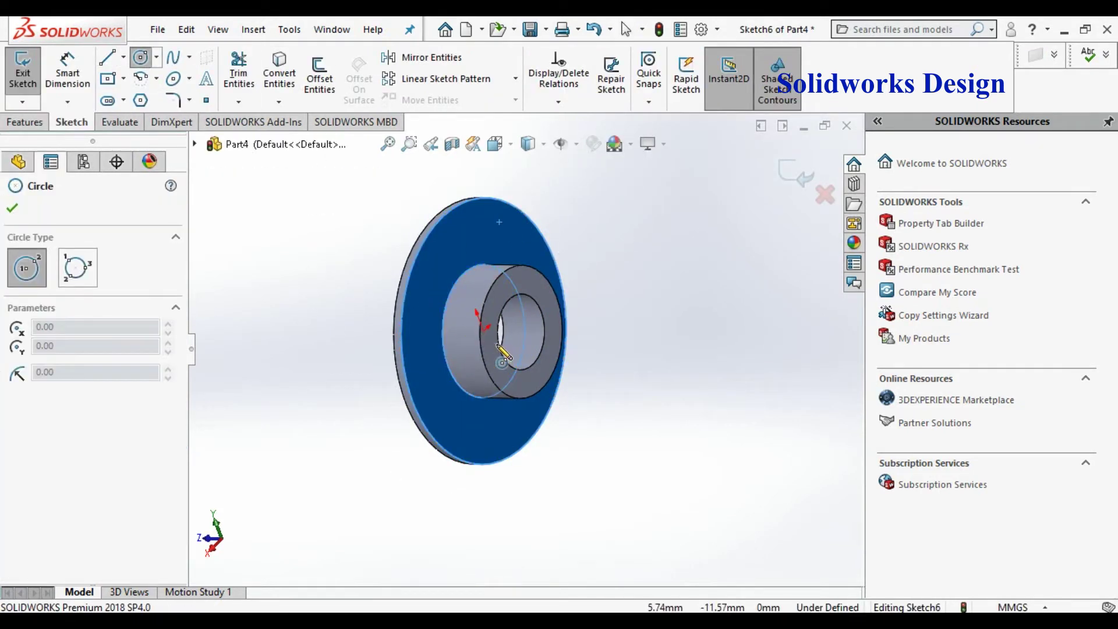
pyautogui.click(484, 331)
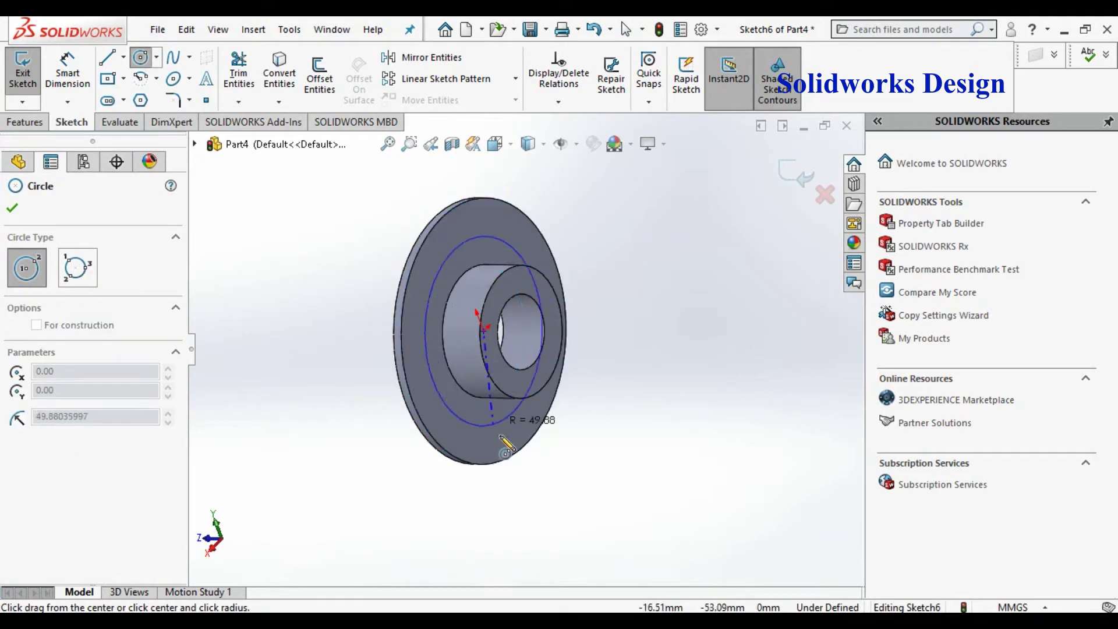
pyautogui.click(514, 461)
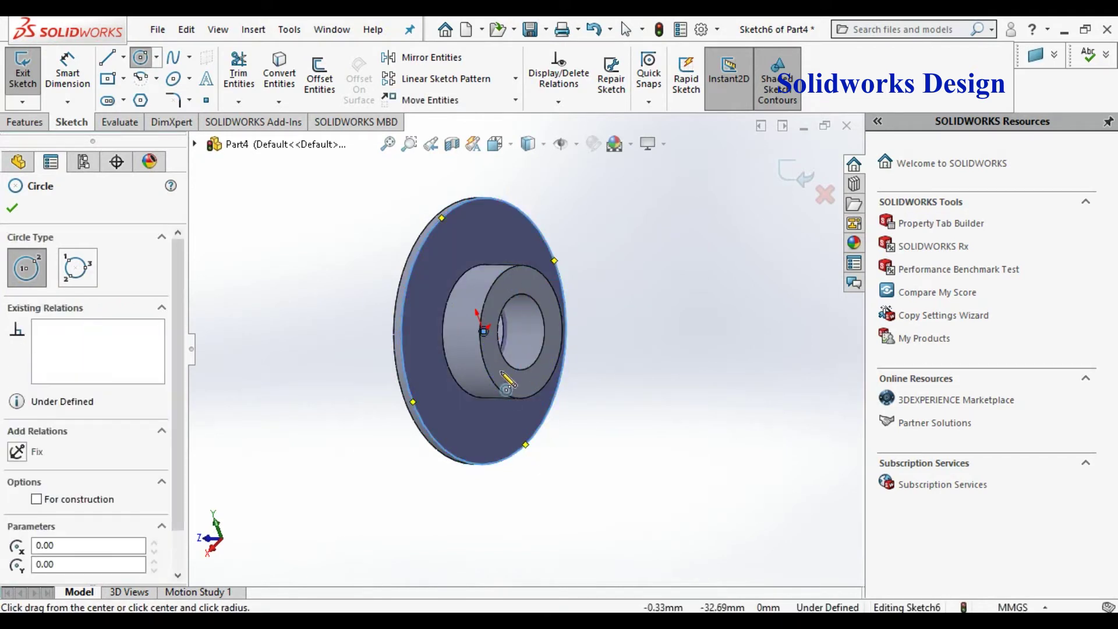
pyautogui.click(484, 331)
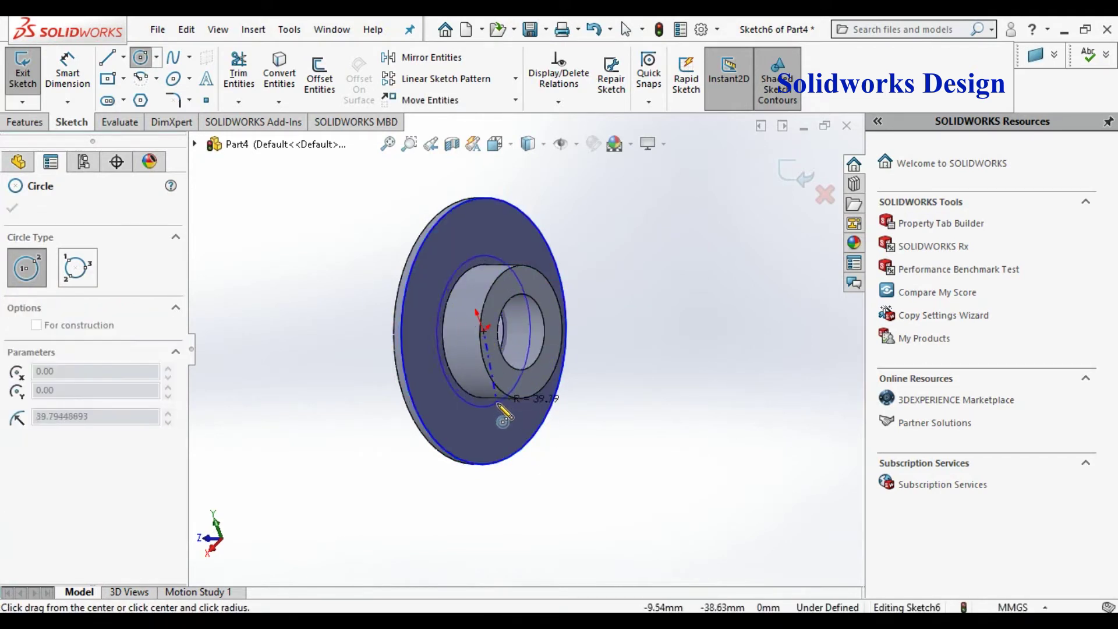
pyautogui.click(506, 412)
# Step: Dimension the radial gap between the hub's base edge and the inner sketched circle as 10 mm
pyautogui.click(91, 87)
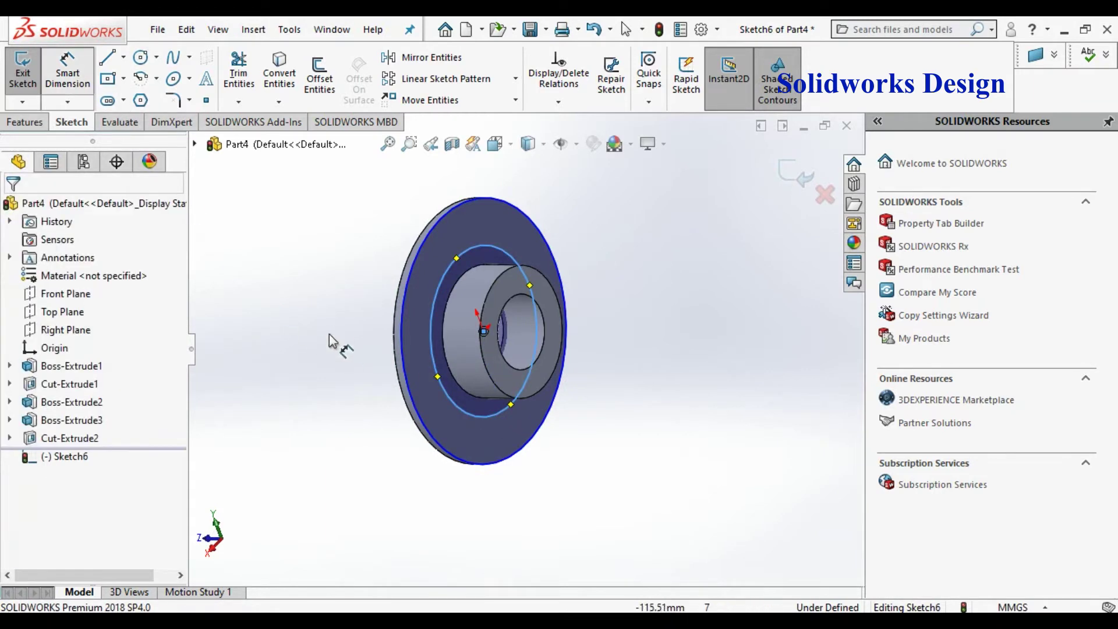
pyautogui.click(440, 336)
pyautogui.click(432, 335)
pyautogui.click(365, 242)
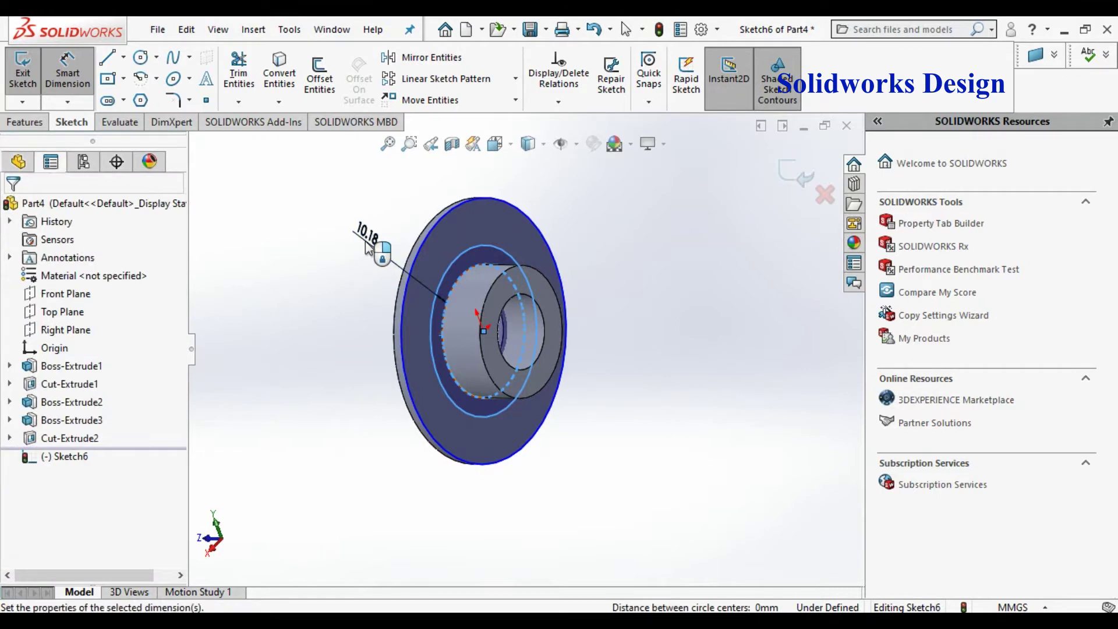
pyautogui.write('10')
pyautogui.press('Return')
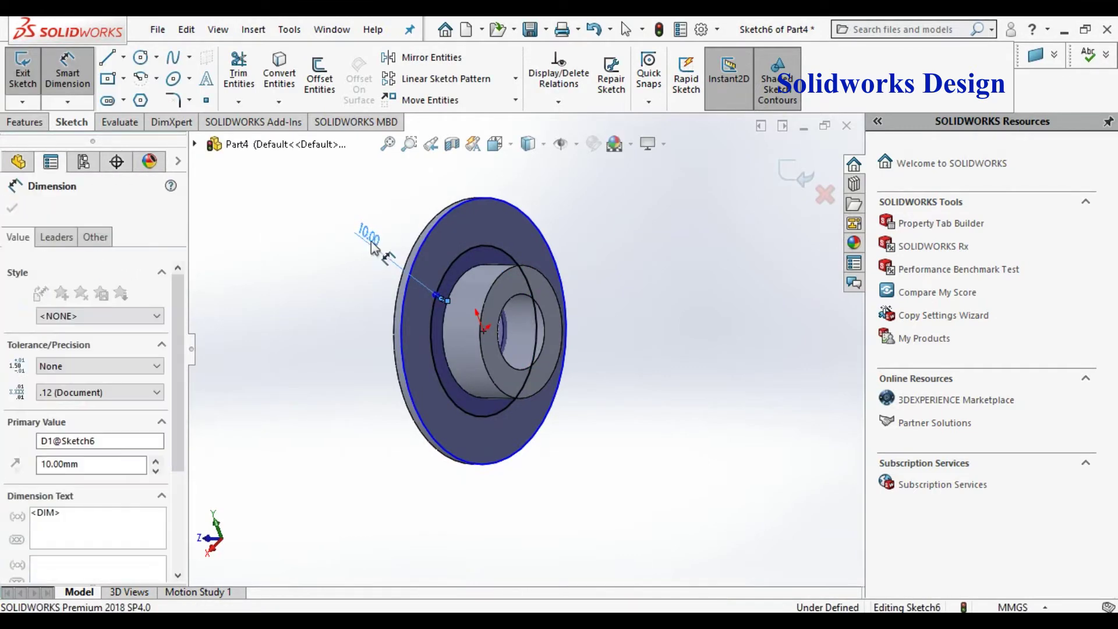
# Step: Change the radial gap between the hub and the inner circle to 5 mm and finish dimensioning
pyautogui.doubleClick(369, 242)
pyautogui.write('5')
pyautogui.press('Return')
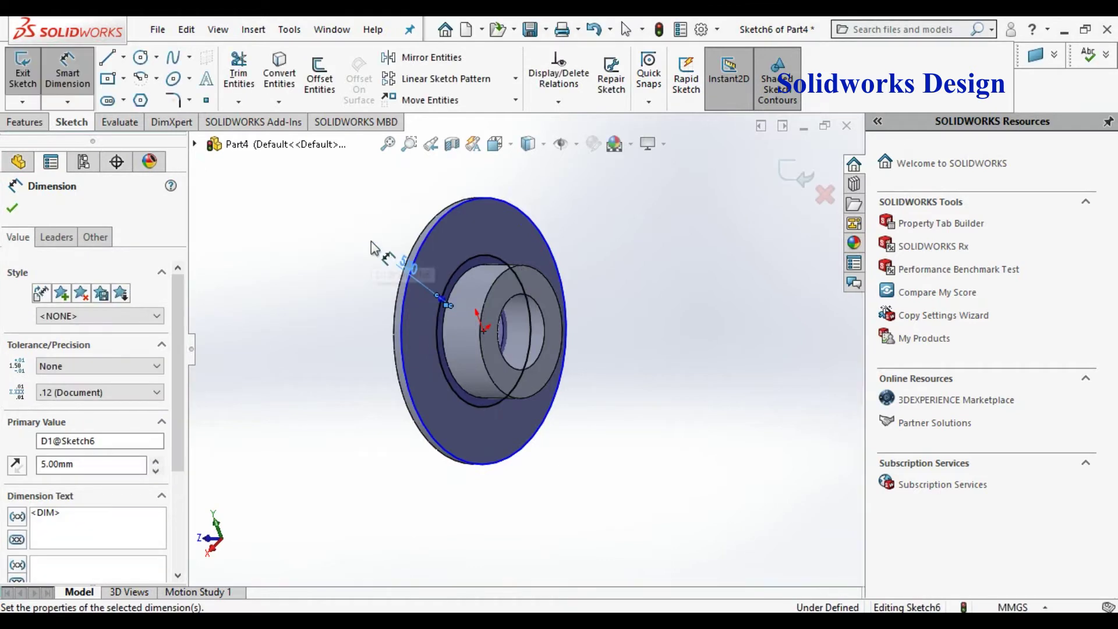
pyautogui.click(13, 208)
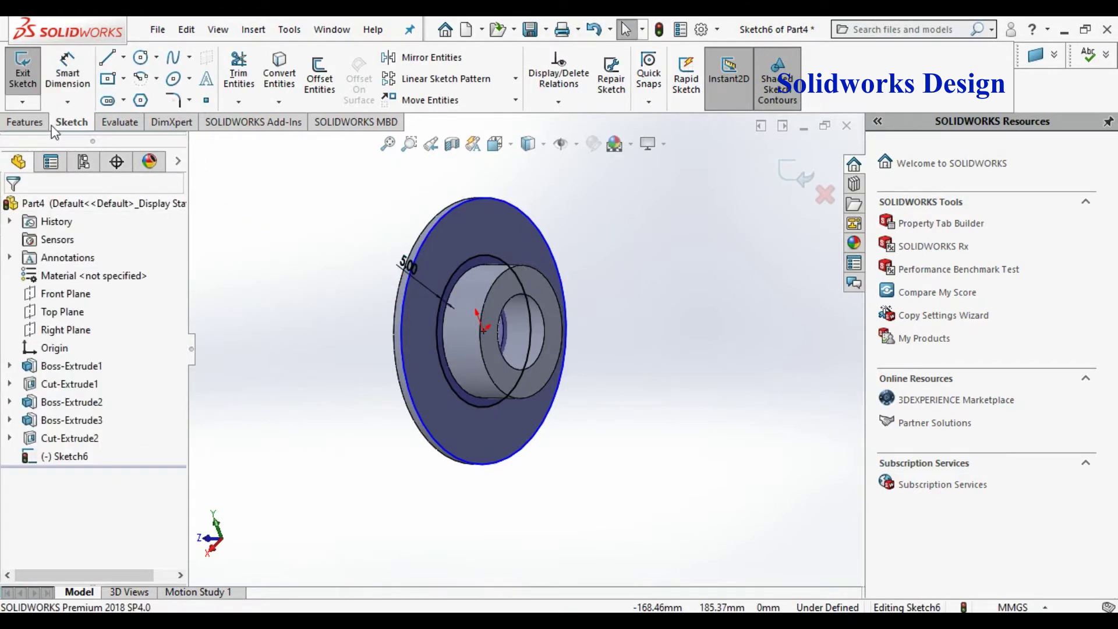
# Step: Extrude the ring between the two sketched circles as a 5 mm blind boss merged with the disc
pyautogui.click(25, 122)
pyautogui.click(30, 70)
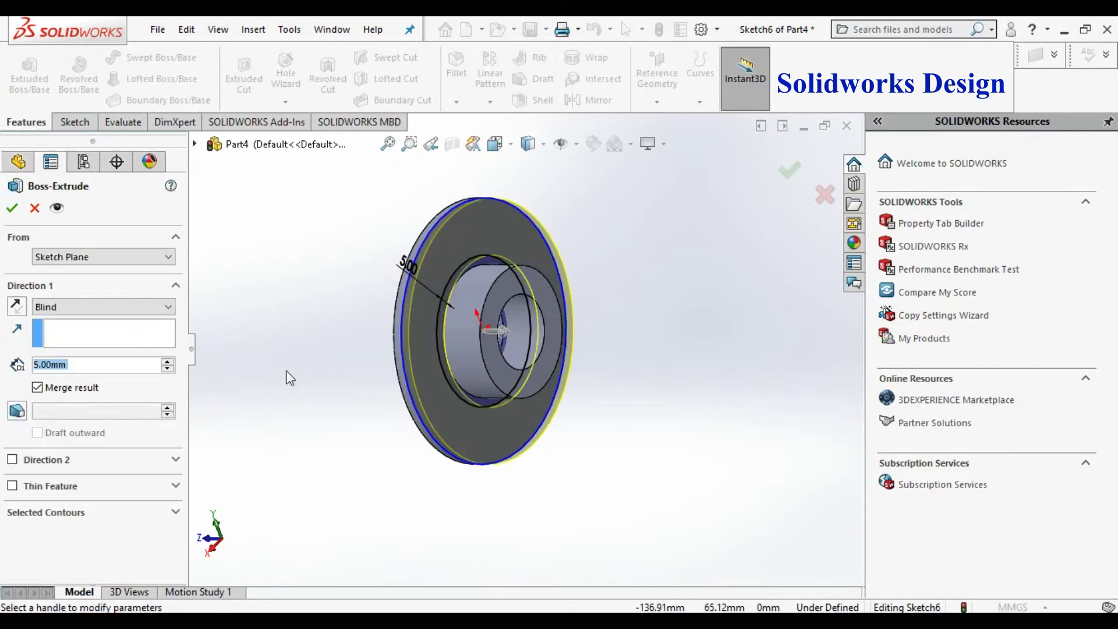
pyautogui.write('10')
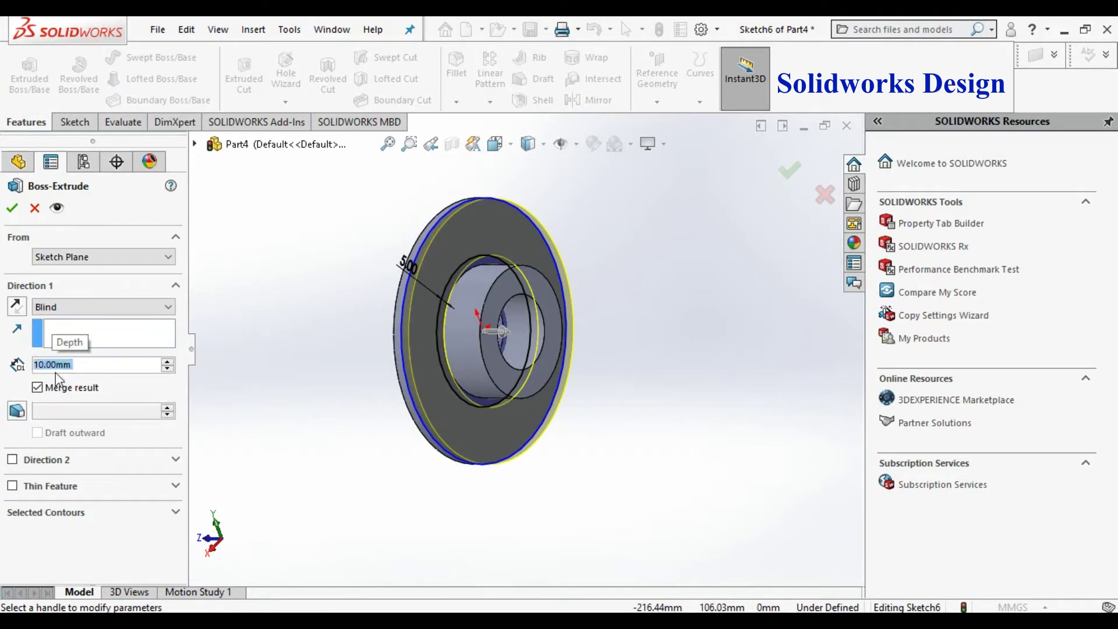
pyautogui.press('Return')
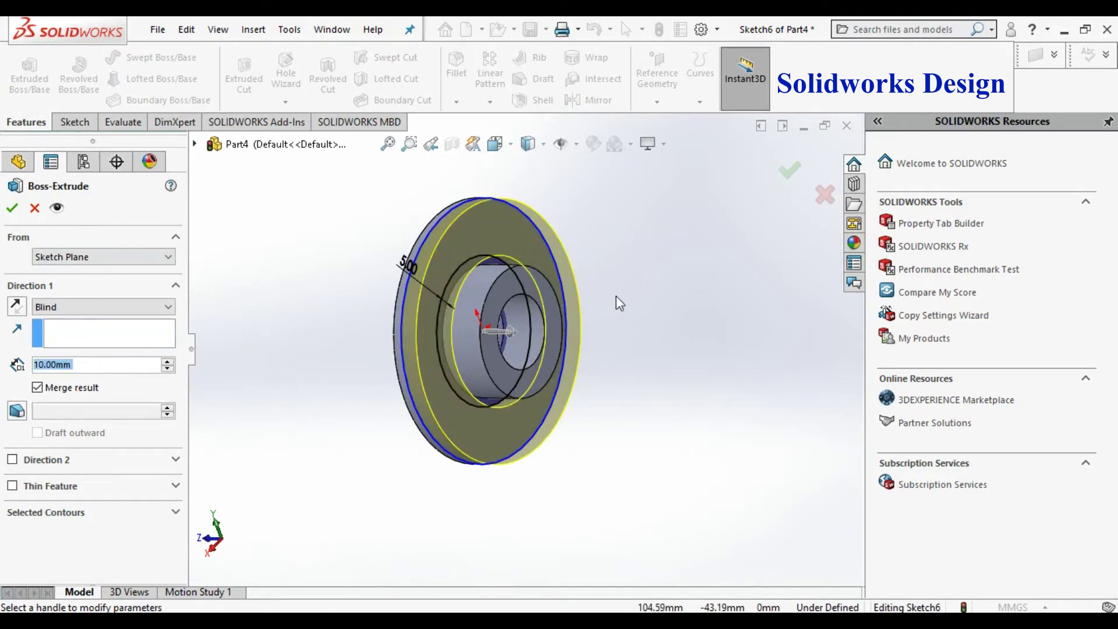
pyautogui.write('5')
pyautogui.press('Return')
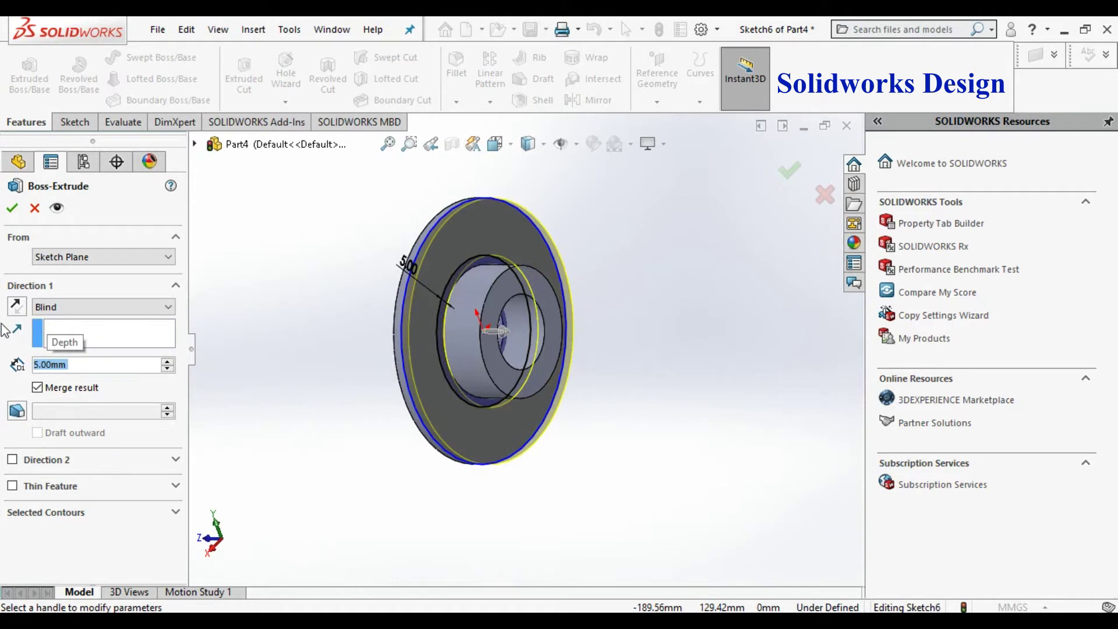
pyautogui.click(13, 208)
# Step: Start a new sketch on the Right Plane, viewed normal to it
pyautogui.rightClick(701, 233)
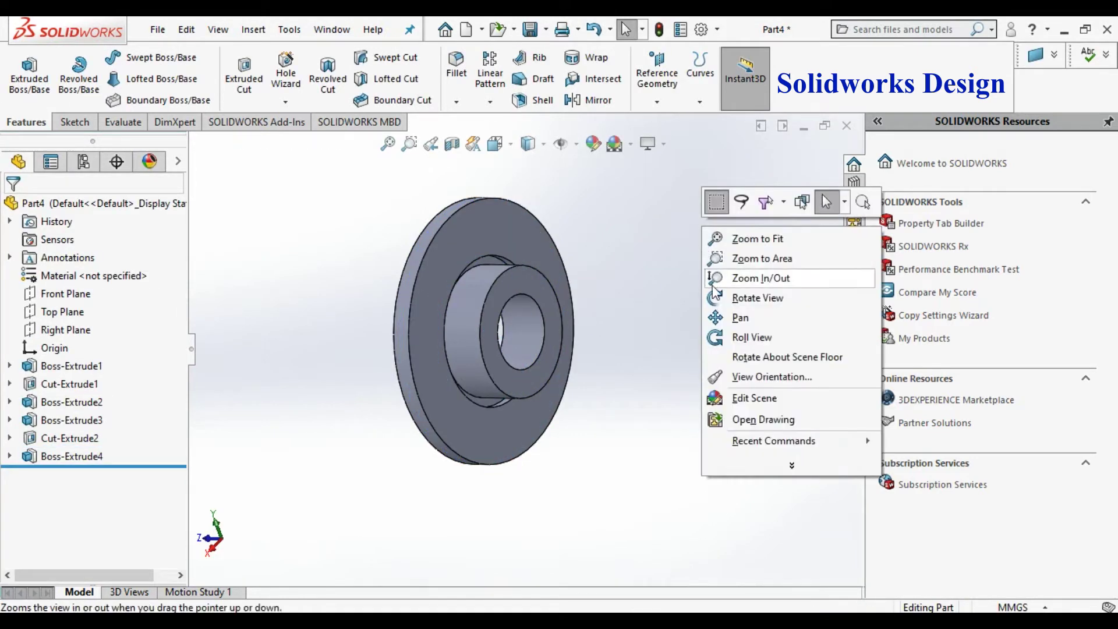
pyautogui.click(751, 297)
pyautogui.moveTo(743, 302); pyautogui.dragTo(708, 307)
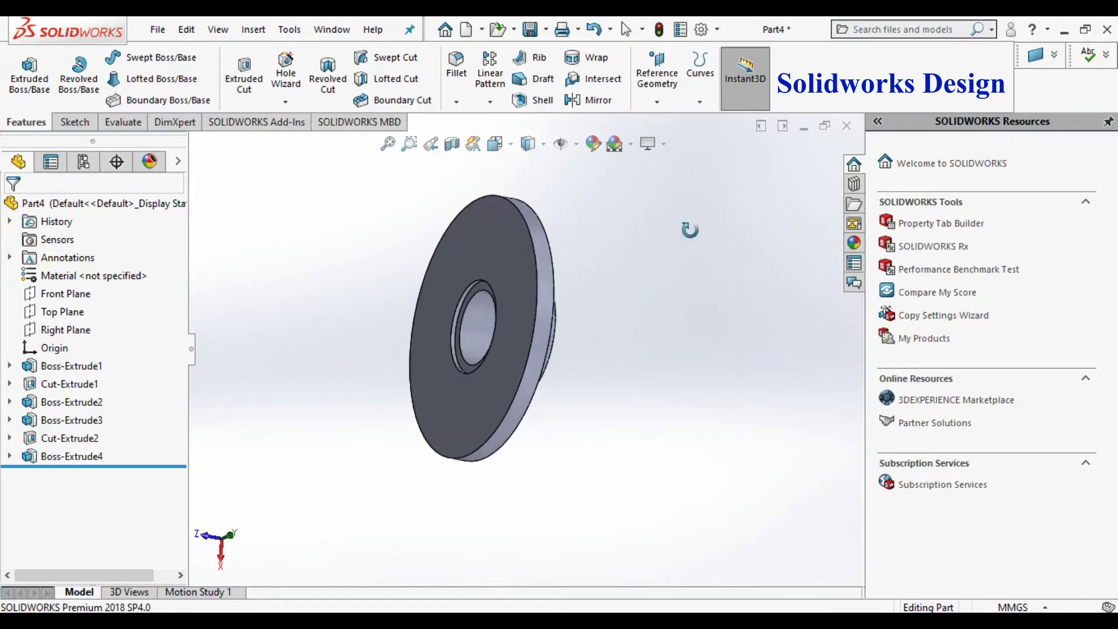
pyautogui.rightClick(690, 230)
pyautogui.click(723, 240)
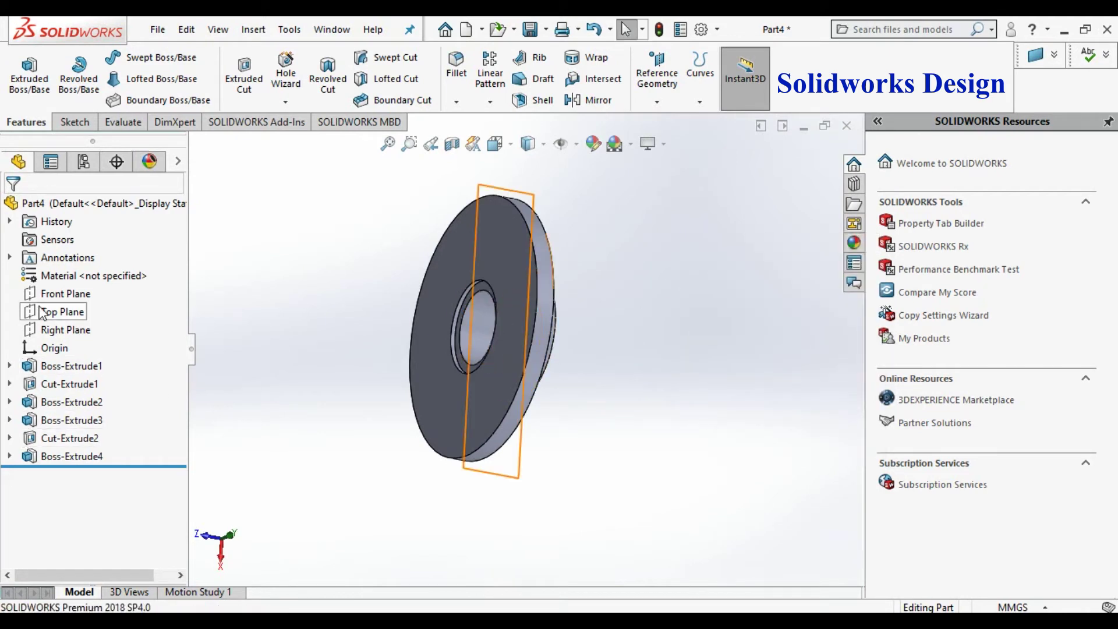
pyautogui.click(58, 330)
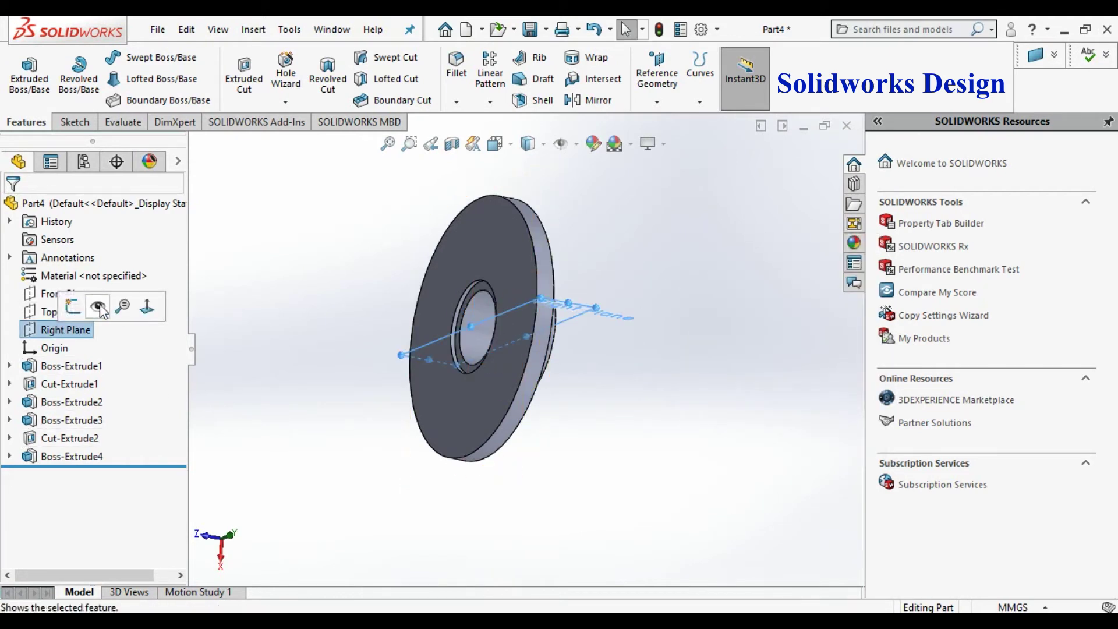
pyautogui.click(148, 304)
pyautogui.rightClick(75, 322)
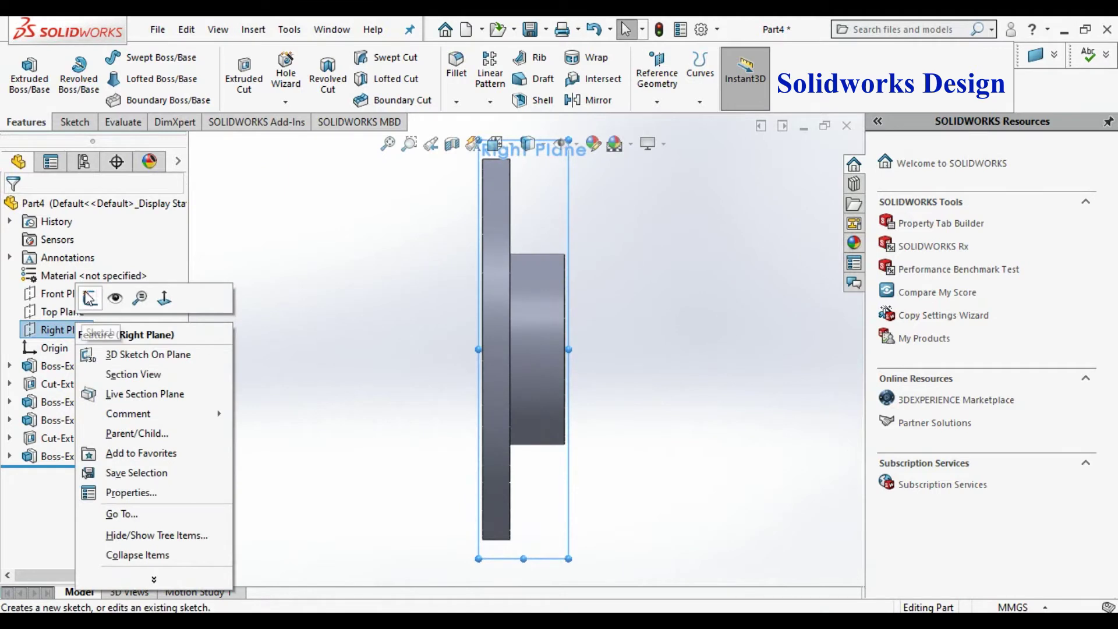
pyautogui.click(113, 298)
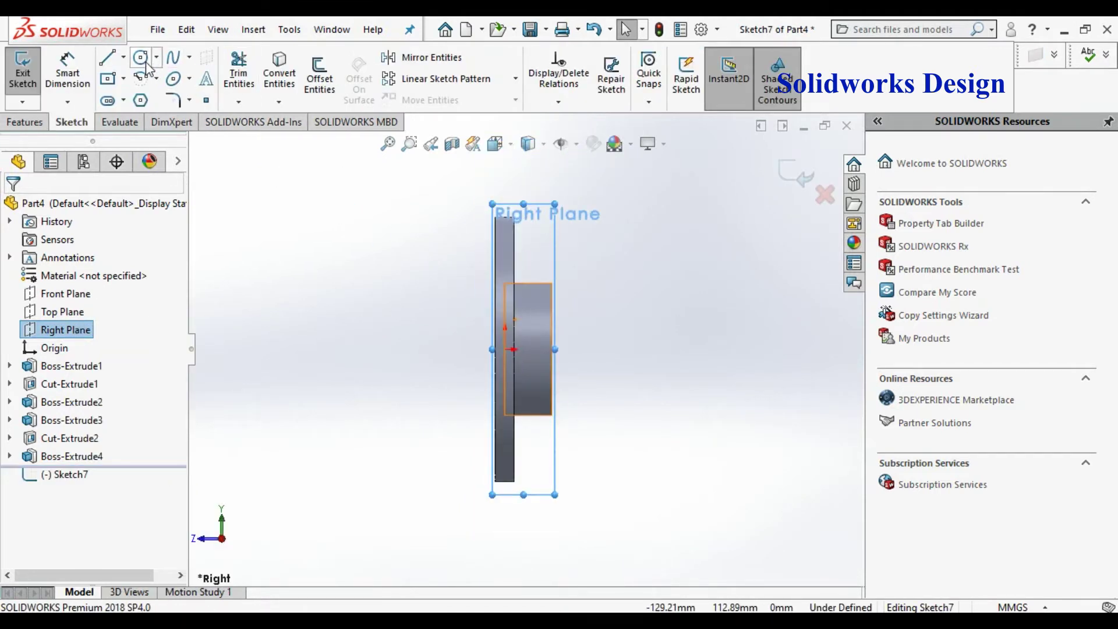
# Step: Draw a center rectangle about 5 mm wide and 13 mm high, centred on the disc's top rim directly above the origin
pyautogui.click(124, 79)
pyautogui.click(140, 117)
pyautogui.scroll(-2, 530, 256)
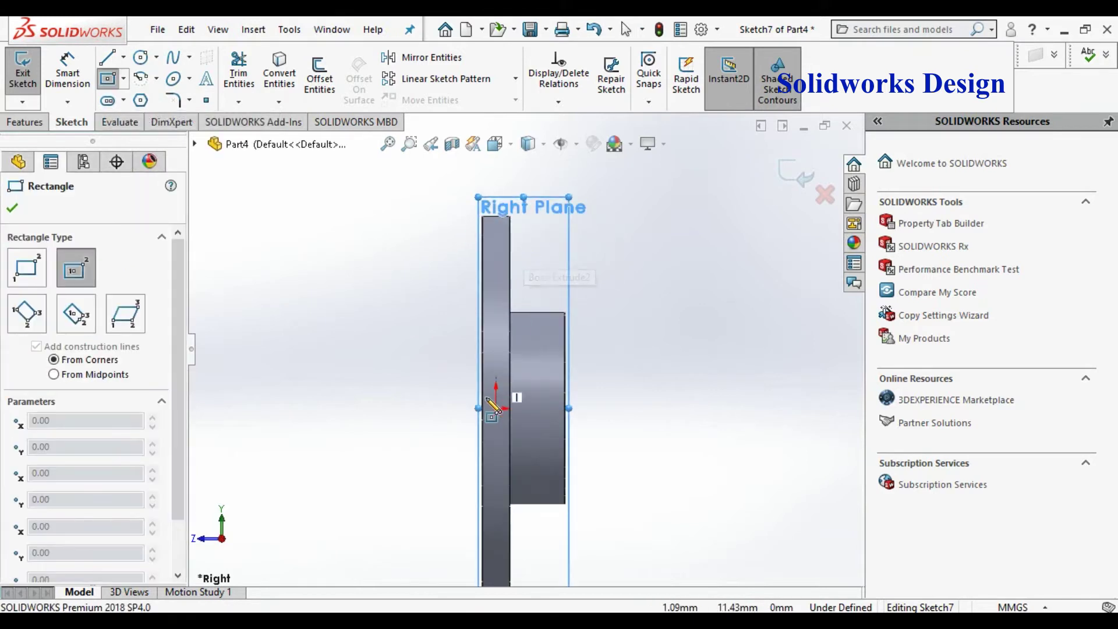
pyautogui.scroll(-1, 490, 241)
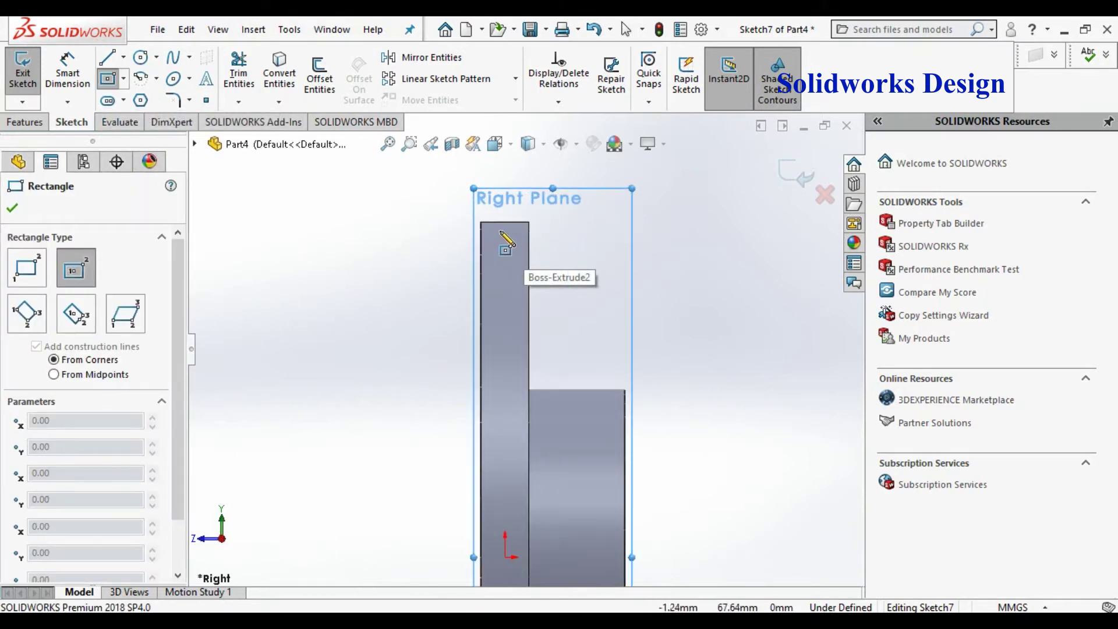
pyautogui.scroll(-1, 508, 228)
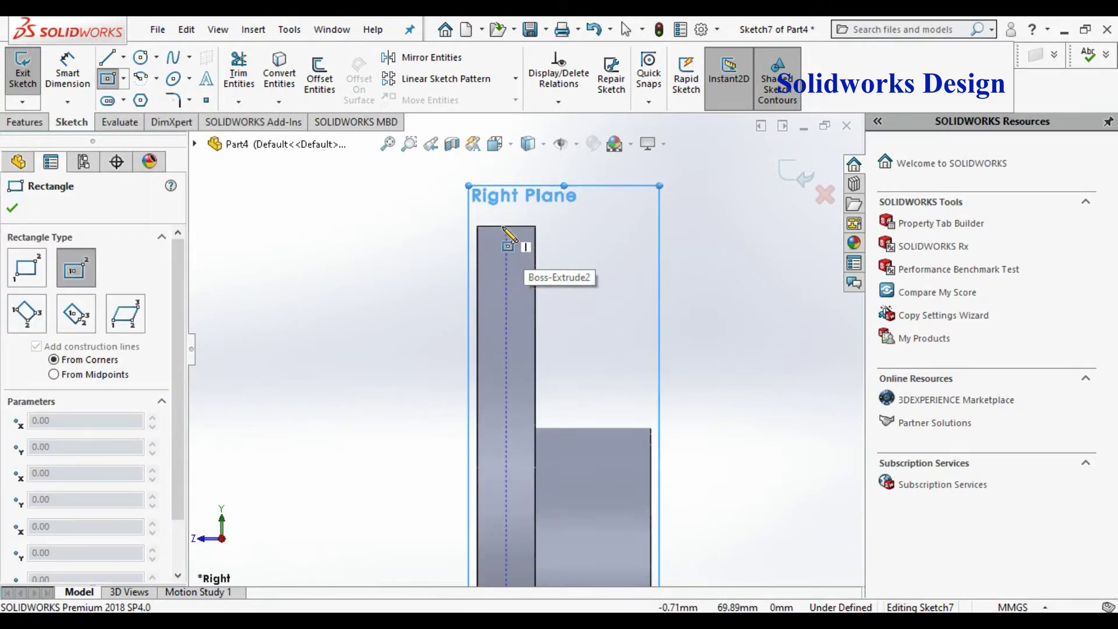
pyautogui.click(506, 226)
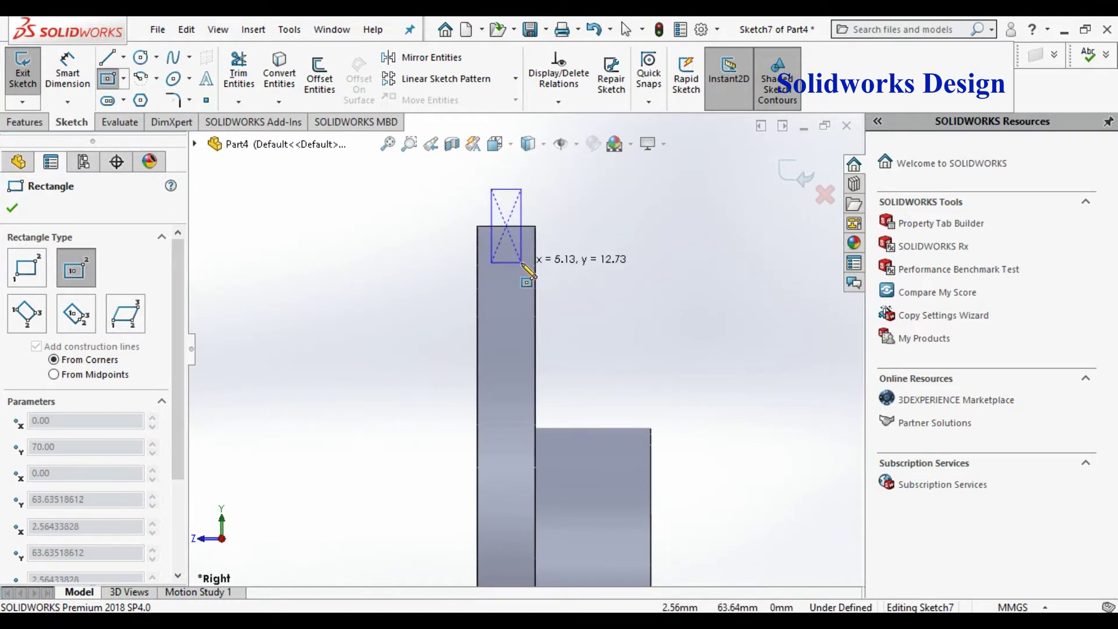
pyautogui.click(521, 262)
# Step: Dimension the rectangle as 10 mm high and 6 mm wide
pyautogui.press('d')
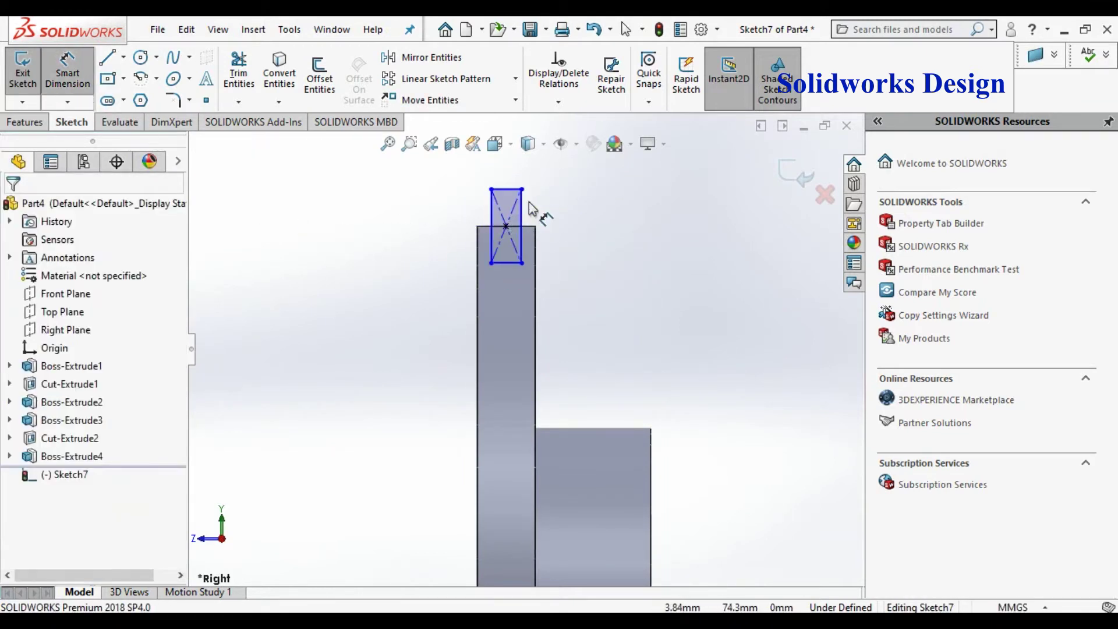
pyautogui.click(521, 214)
pyautogui.click(585, 227)
pyautogui.write('10')
pyautogui.press('Return')
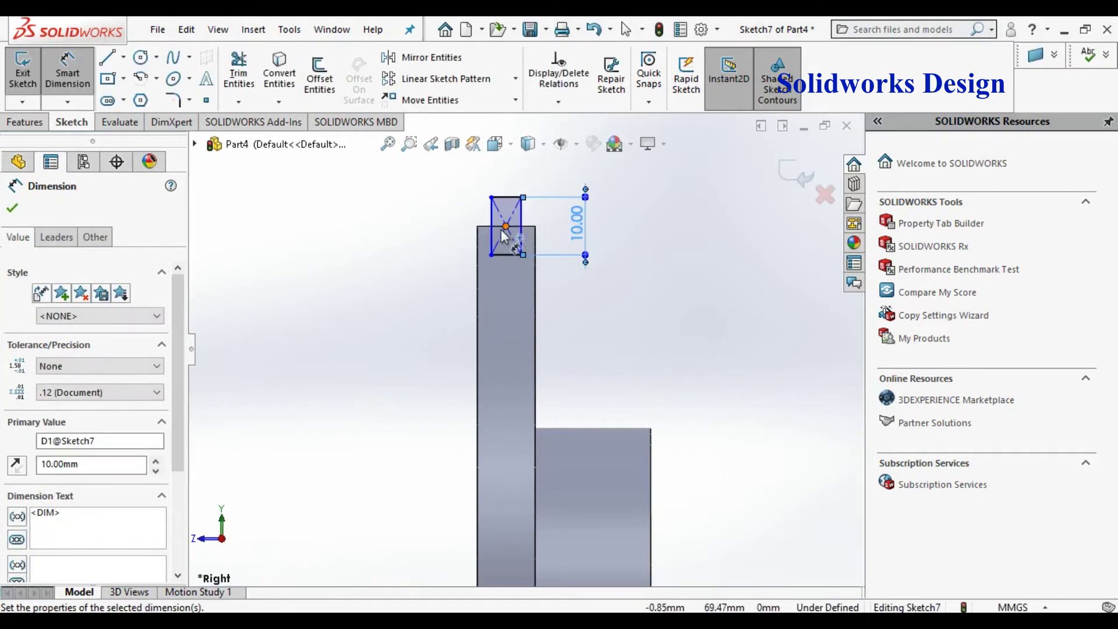
pyautogui.click(510, 255)
pyautogui.click(512, 274)
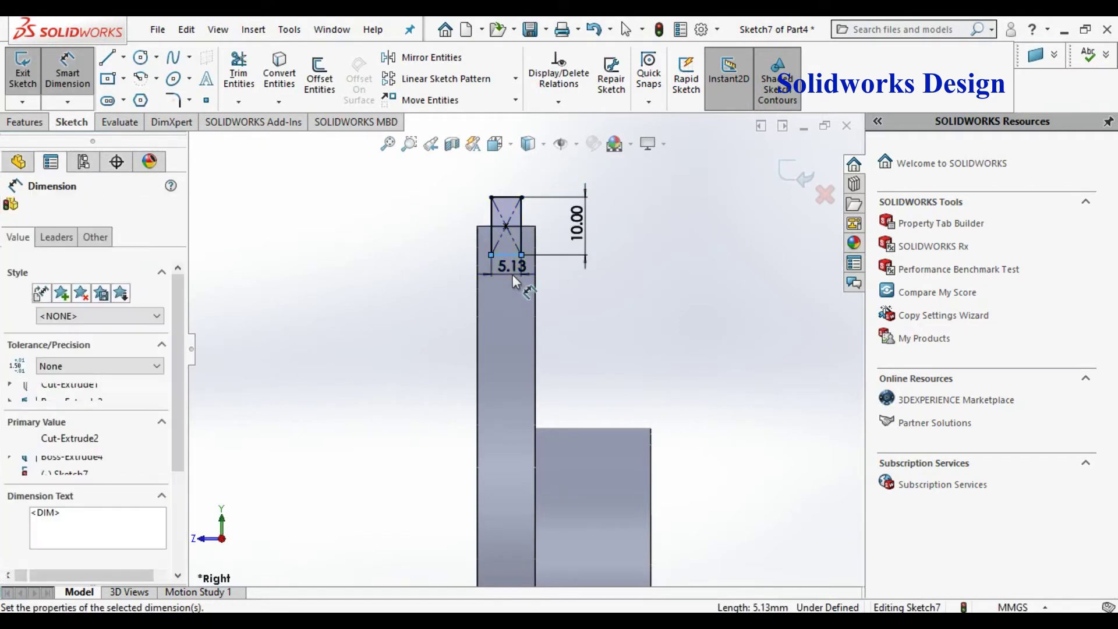
pyautogui.write('6')
pyautogui.press('Return')
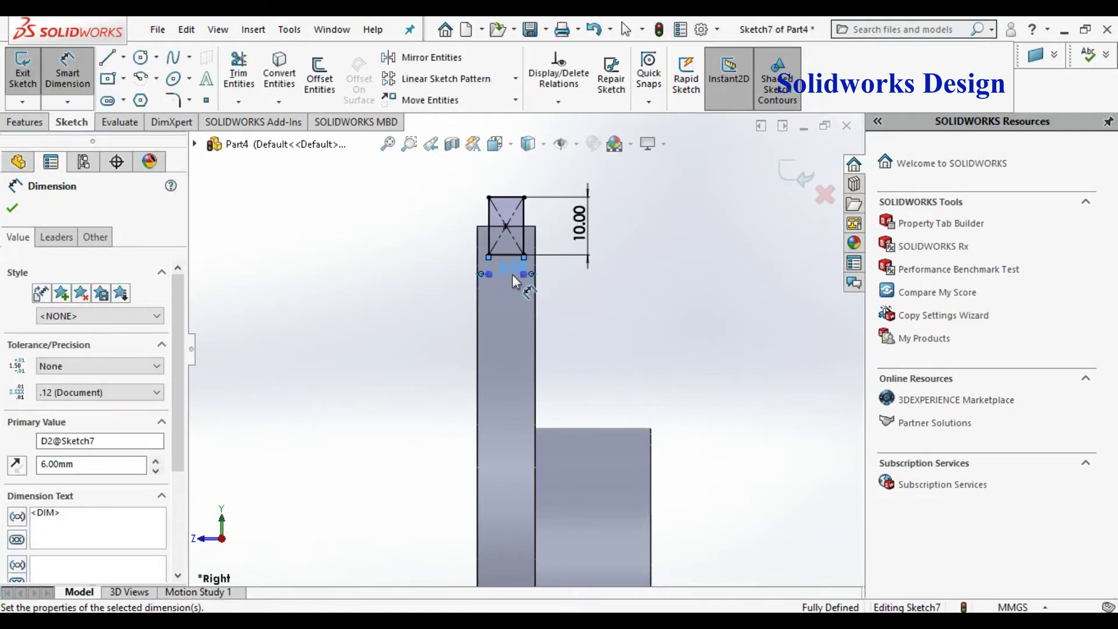
# Step: Change the rectangle's width to 5 mm and finish dimensioning
pyautogui.doubleClick(511, 267)
pyautogui.write('6')
pyautogui.press('Return')
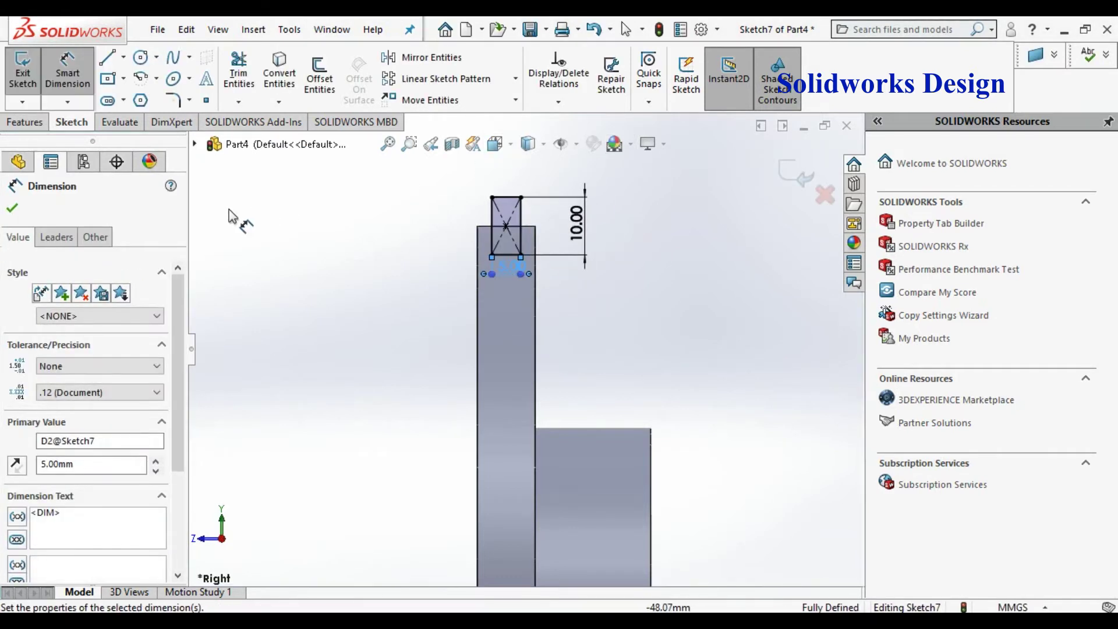
pyautogui.click(12, 208)
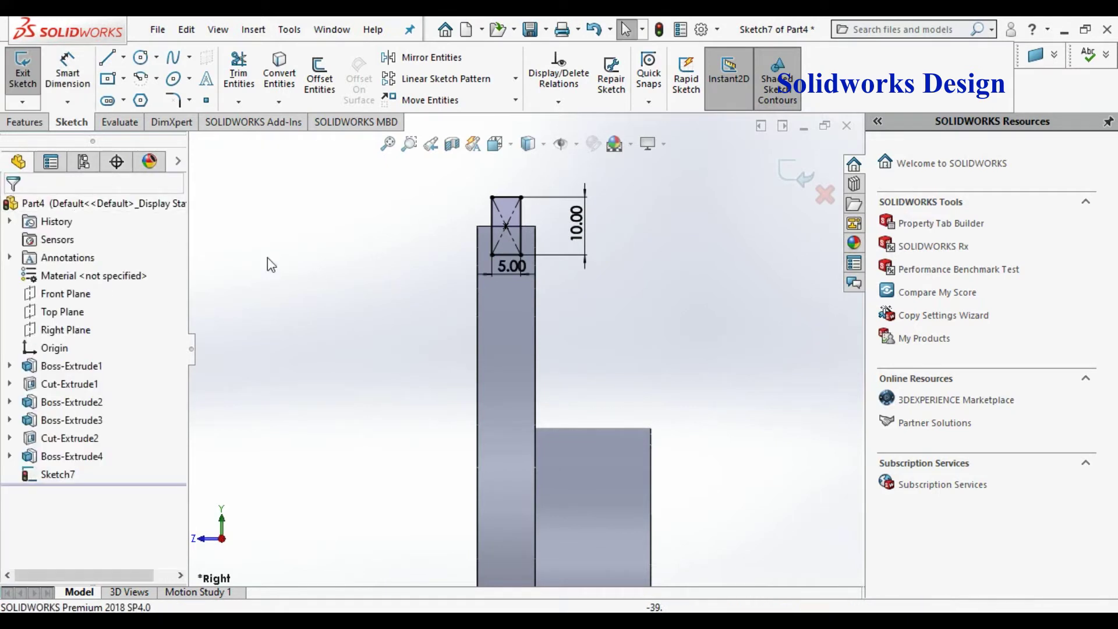
# Step: Cut the rectangle into the disc's rim with a blind extruded cut 10 mm deep
pyautogui.click(46, 125)
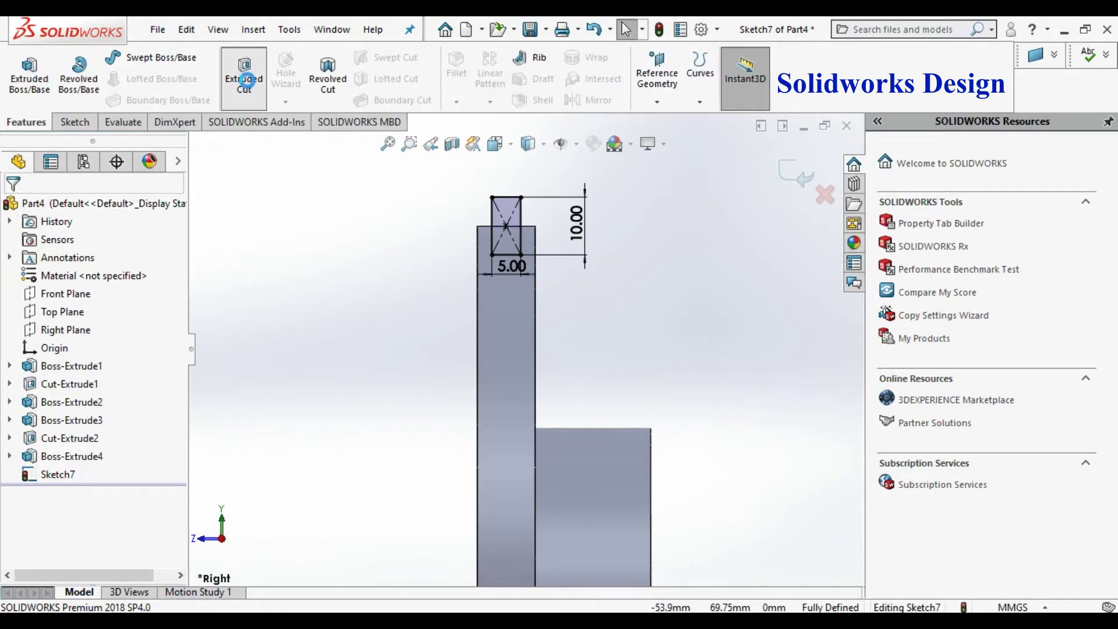
pyautogui.click(244, 78)
pyautogui.write('10')
pyautogui.press('Return')
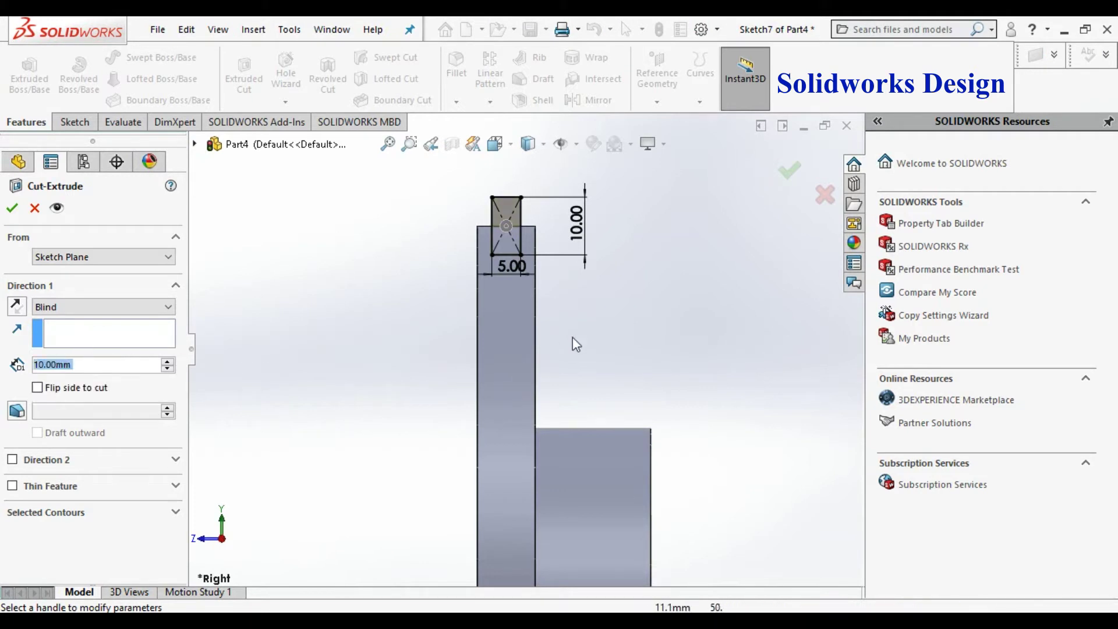
pyautogui.scroll(2, 572, 336)
pyautogui.rightClick(736, 243)
pyautogui.moveTo(809, 143)
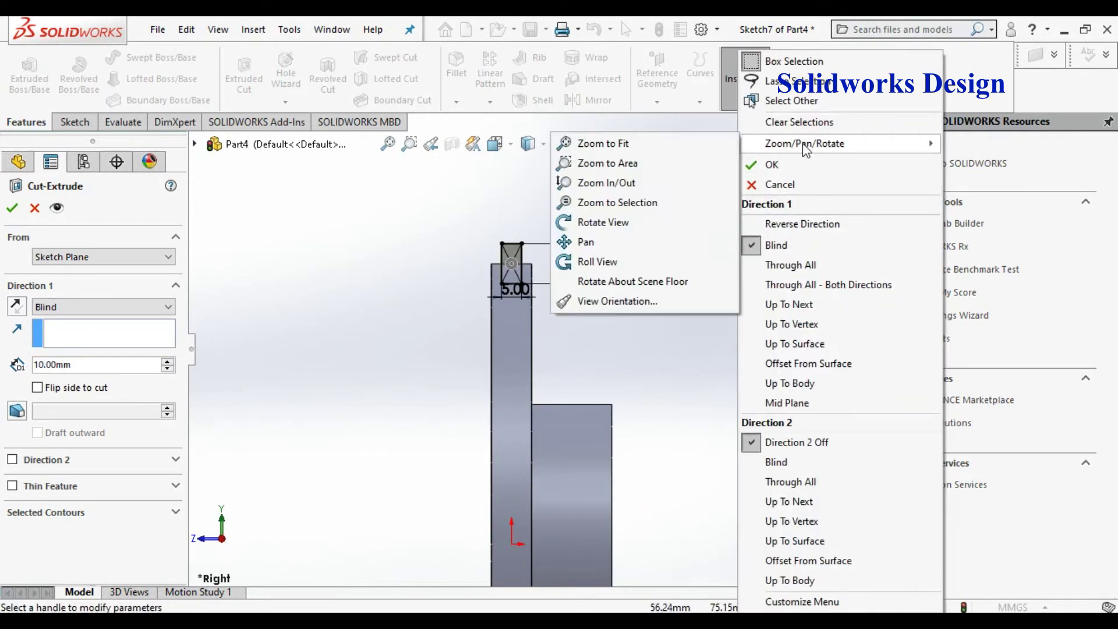
pyautogui.click(647, 227)
pyautogui.moveTo(647, 227); pyautogui.dragTo(665, 270)
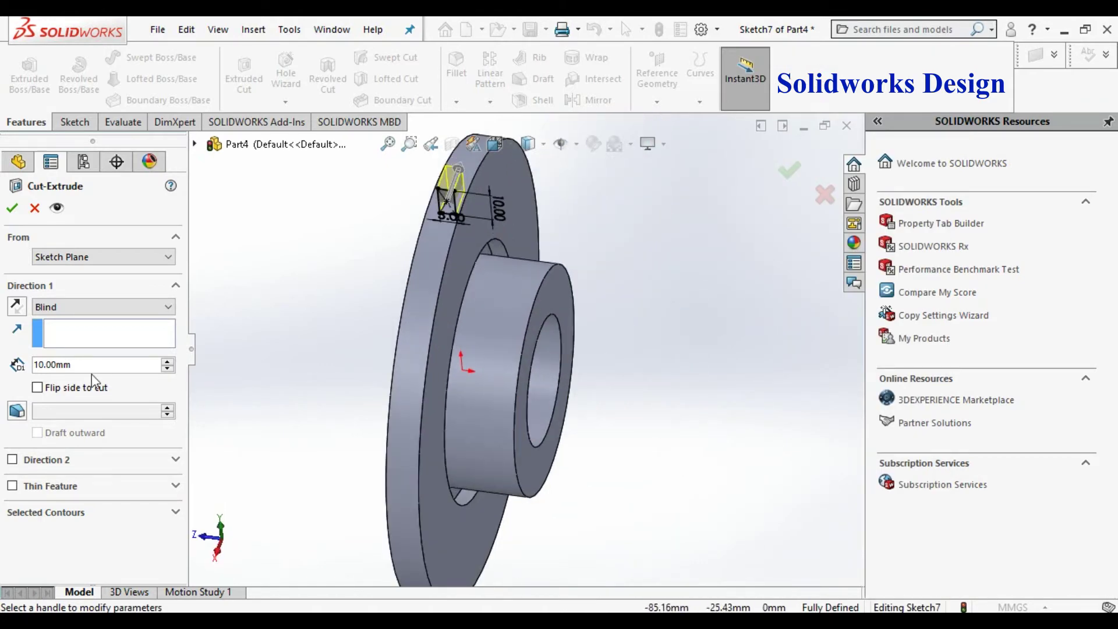
pyautogui.click(11, 211)
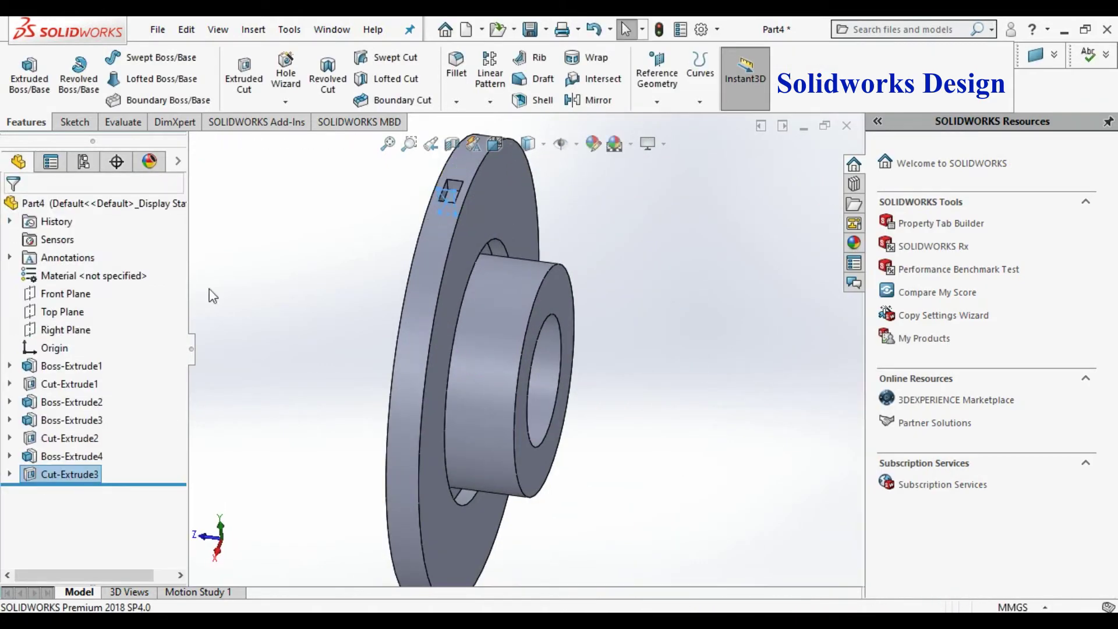
pyautogui.click(622, 330)
# Step: Start a constant-size fillet and select one inner corner edge running into the depth of the rim's rectangular pocket
pyautogui.scroll(-2, 460, 240)
pyautogui.scroll(3, 464, 246)
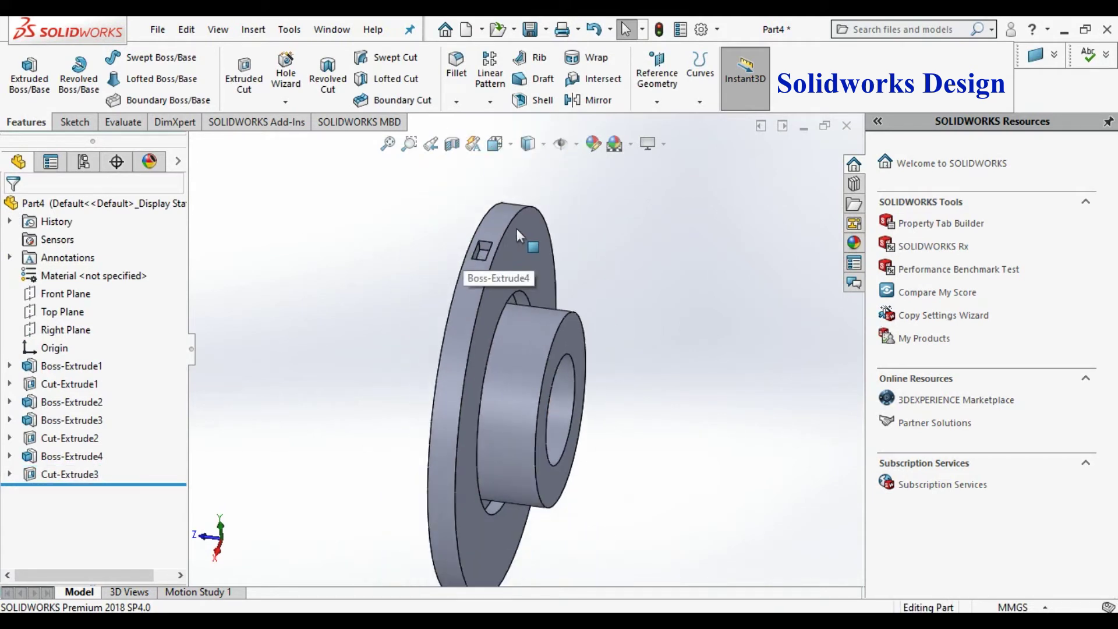
pyautogui.scroll(-3, 513, 231)
pyautogui.scroll(-2, 431, 186)
pyautogui.click(457, 104)
pyautogui.click(470, 117)
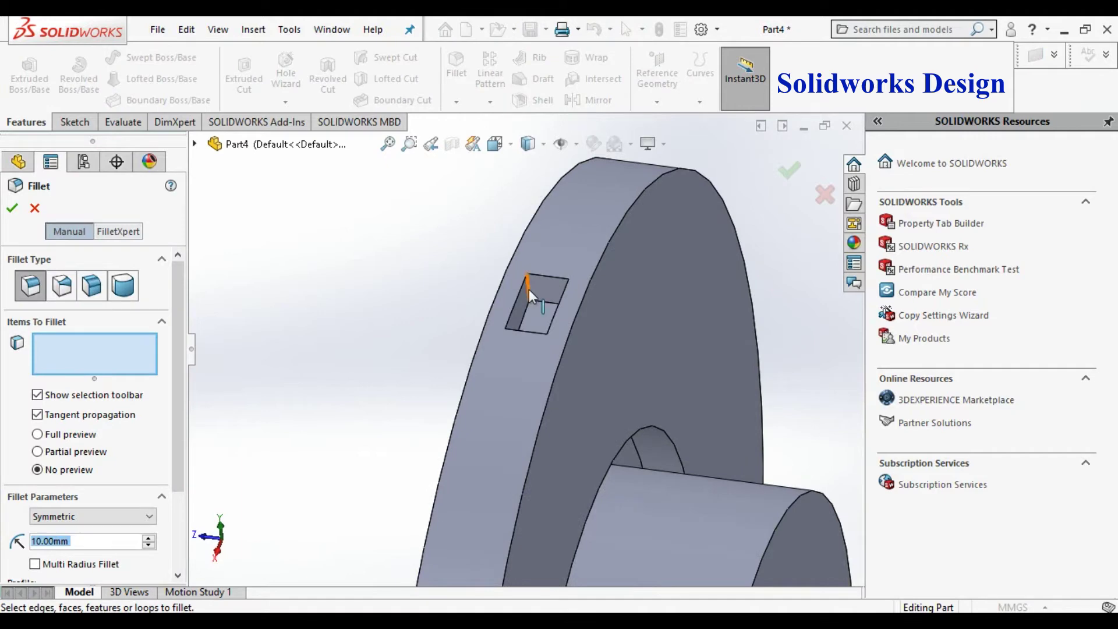
pyautogui.click(529, 289)
# Step: Add a second inner corner edge of the rectangular pocket to the fillet selection
pyautogui.rightClick(528, 289)
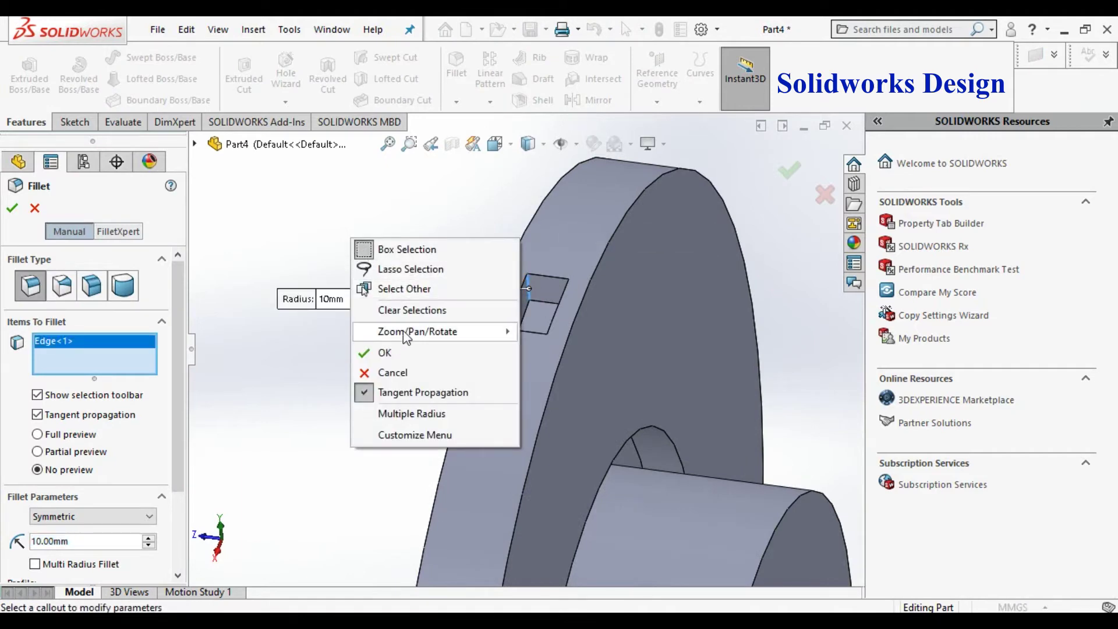
pyautogui.moveTo(406, 335)
pyautogui.click(577, 407)
pyautogui.moveTo(524, 375); pyautogui.dragTo(621, 294)
pyautogui.rightClick(636, 278)
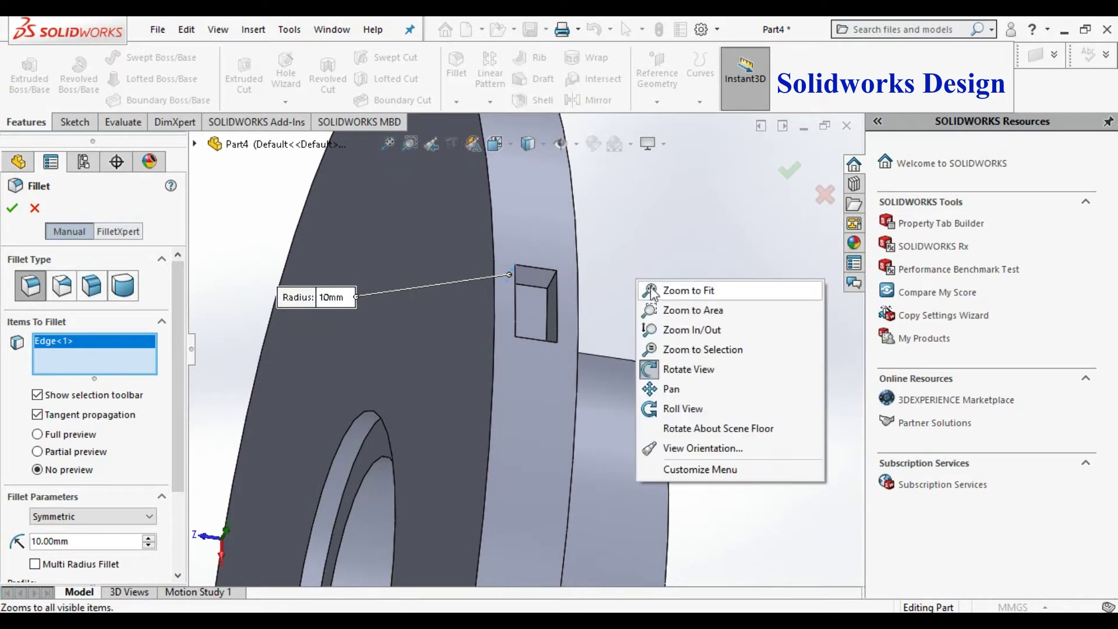
pyautogui.click(664, 369)
pyautogui.click(551, 285)
pyautogui.scroll(3, 735, 337)
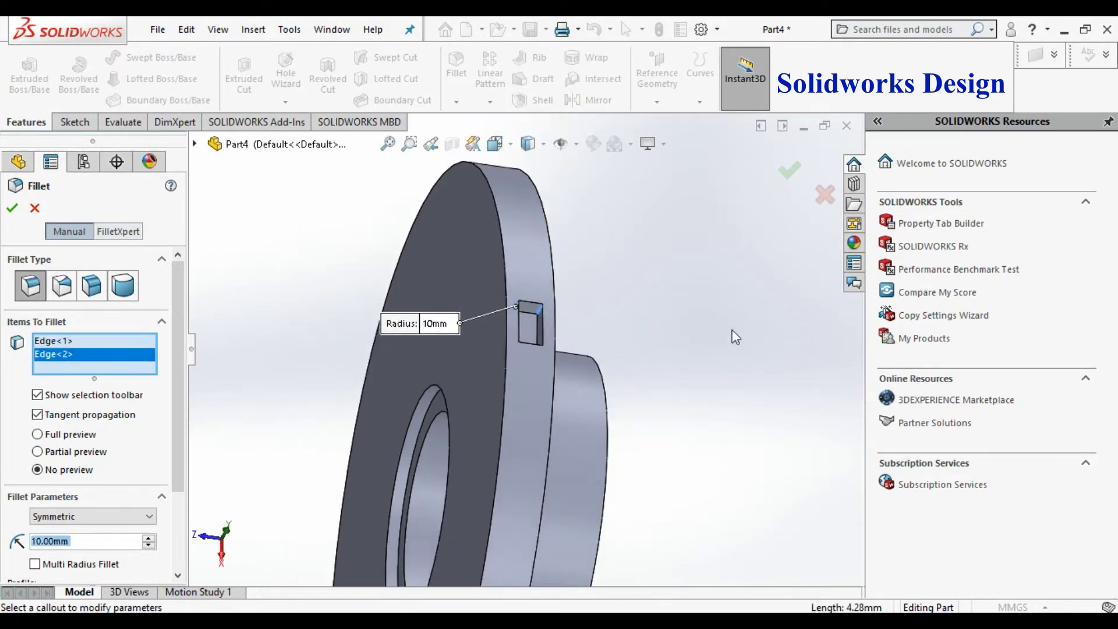
# Step: Add a third inner corner edge, at the pocket's opposite end, to the fillet selection
pyautogui.rightClick(737, 291)
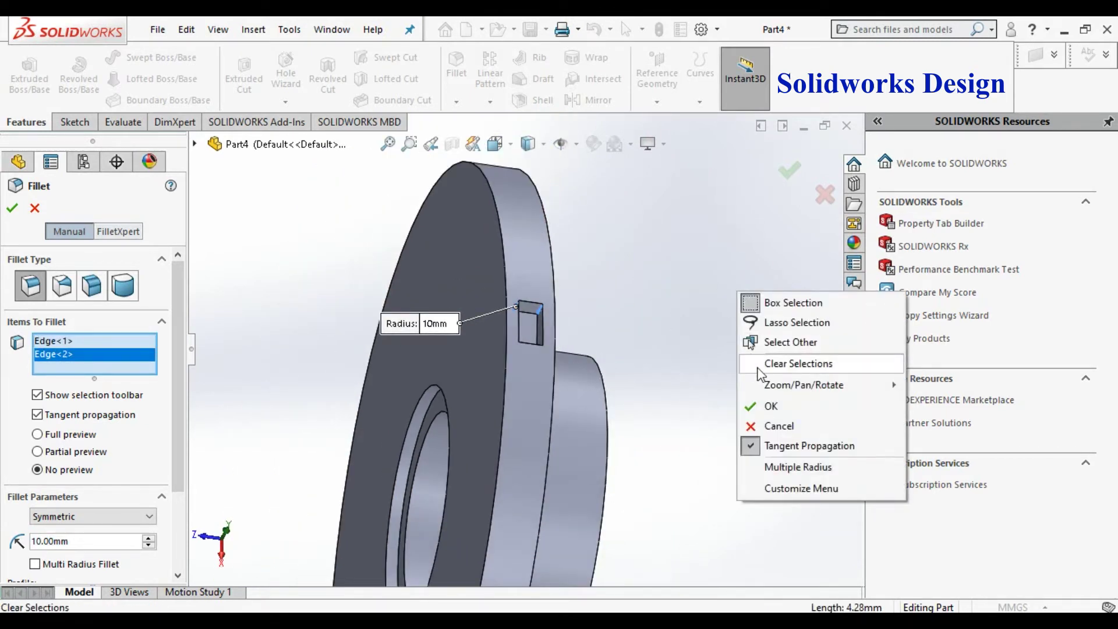
pyautogui.moveTo(756, 390)
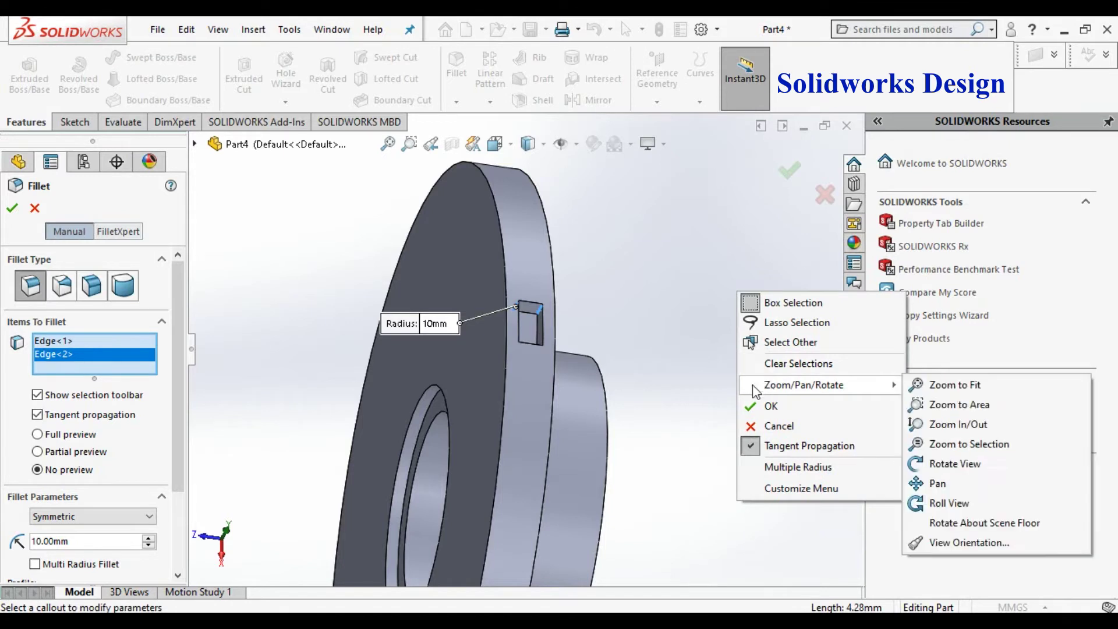
pyautogui.click(954, 463)
pyautogui.moveTo(739, 318); pyautogui.dragTo(755, 338)
pyautogui.rightClick(754, 338)
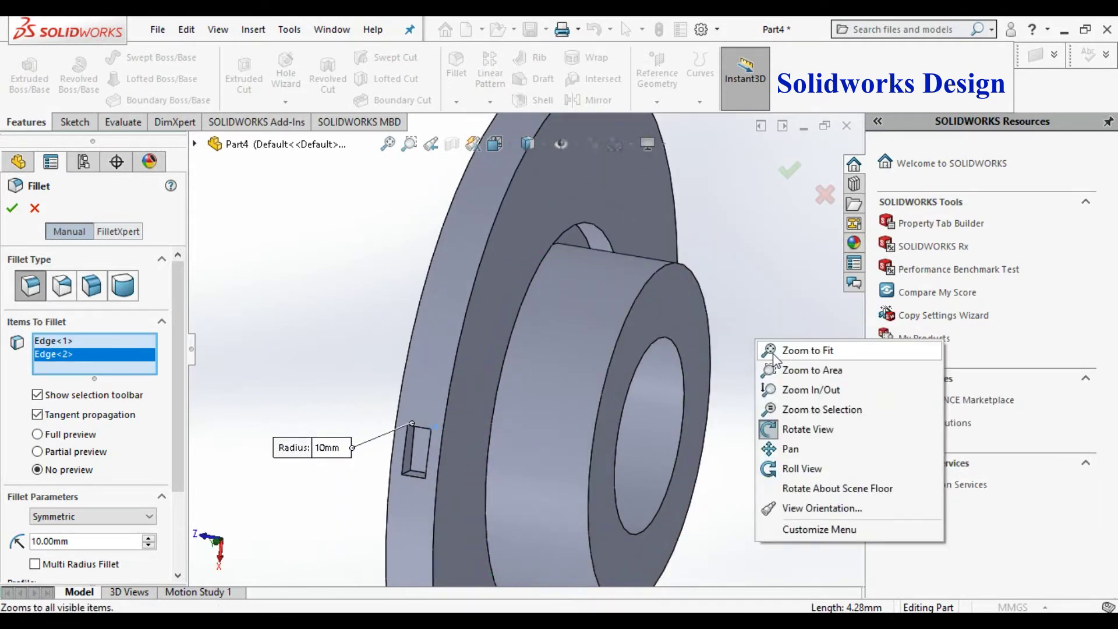
pyautogui.click(783, 431)
pyautogui.scroll(-5, 407, 488)
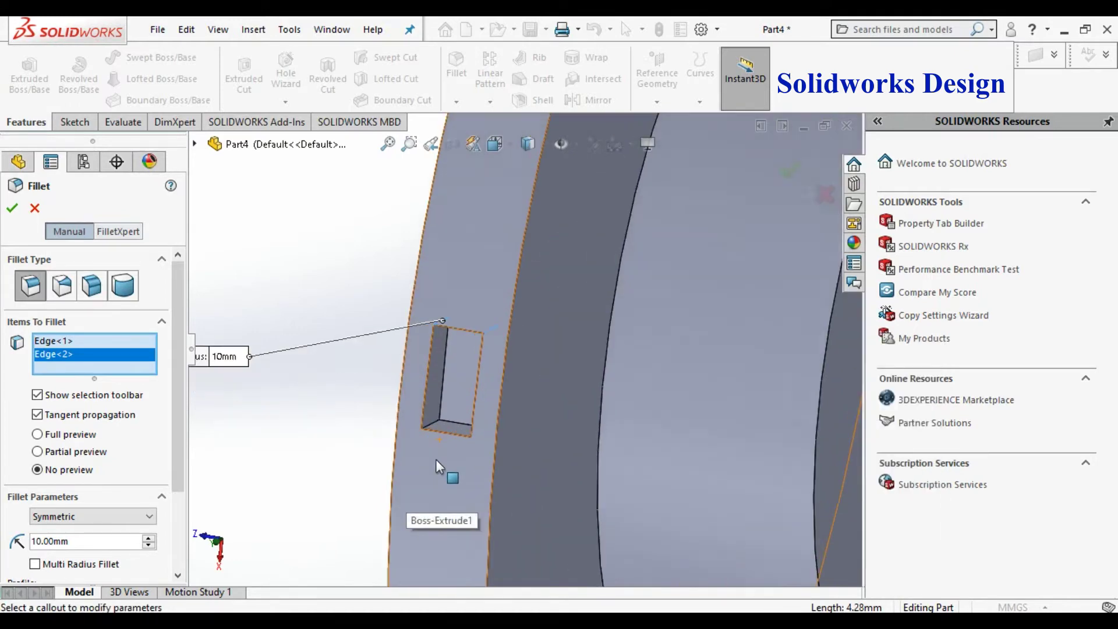
pyautogui.click(438, 410)
pyautogui.scroll(6, 437, 414)
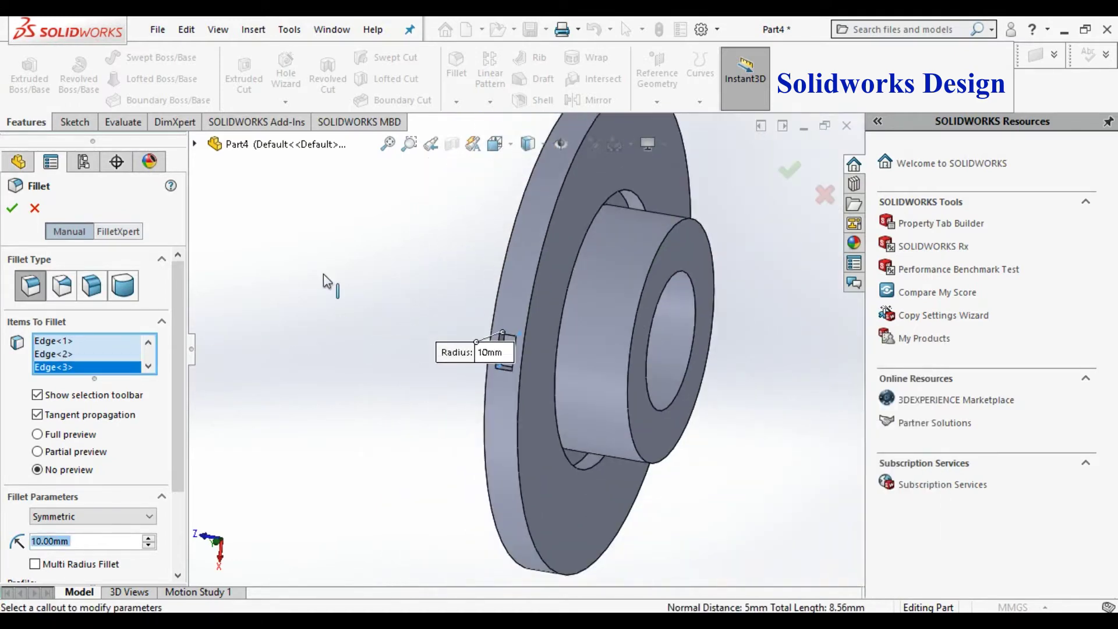
# Step: Add the remaining fourth inner corner edge of the rim's rectangular pocket to the fillet selection
pyautogui.rightClick(323, 273)
pyautogui.moveTo(442, 364)
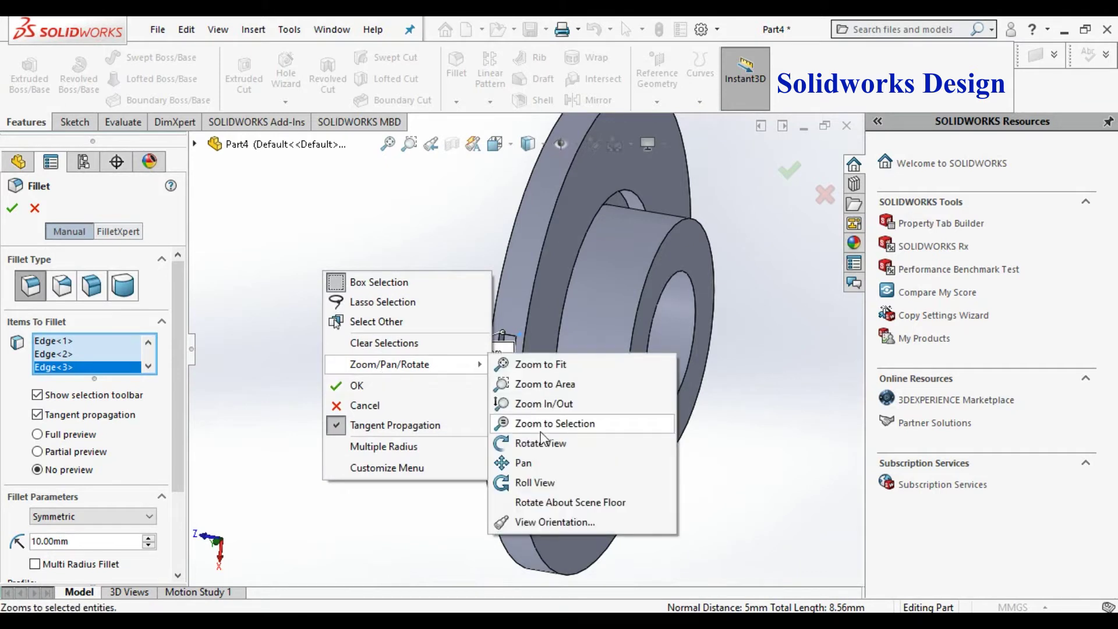
pyautogui.click(513, 438)
pyautogui.moveTo(389, 475); pyautogui.dragTo(649, 393)
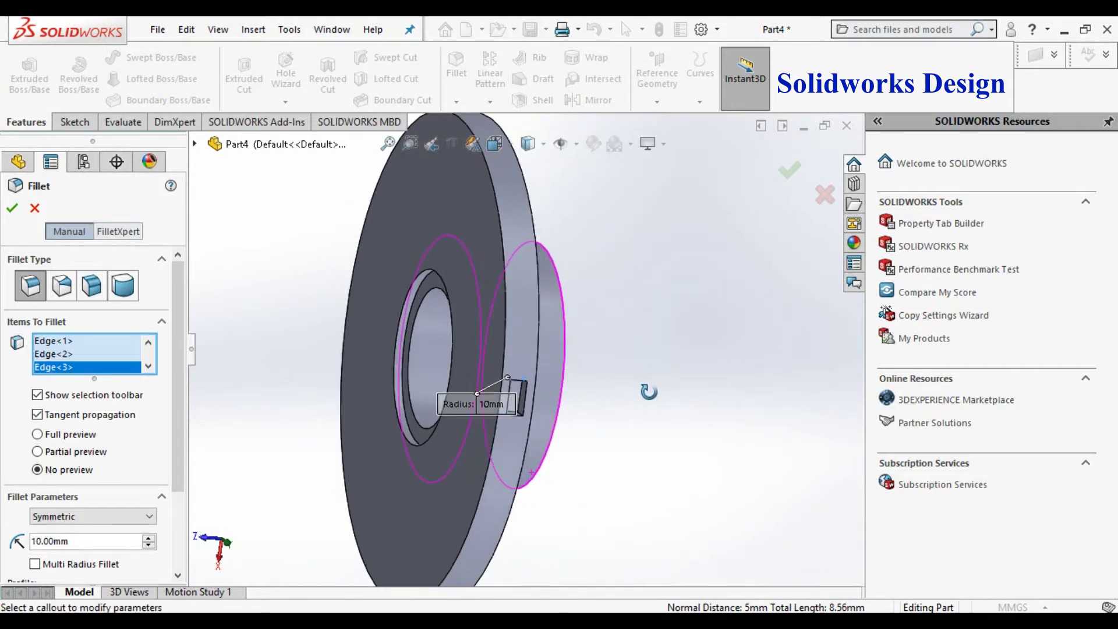
pyautogui.rightClick(654, 316)
pyautogui.click(703, 407)
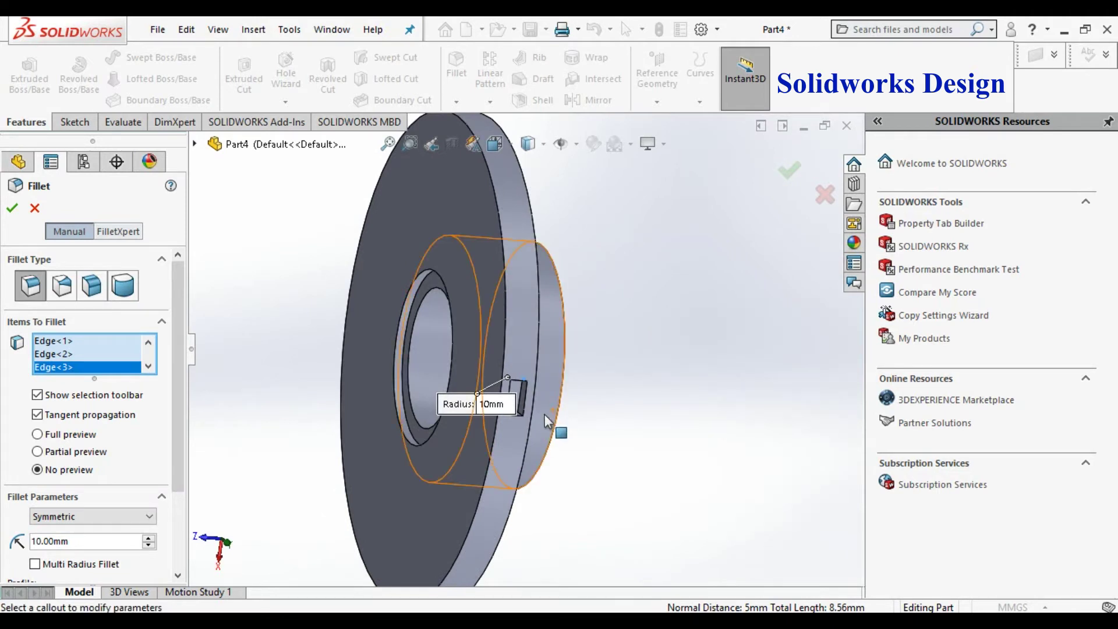
pyautogui.scroll(-5, 512, 419)
pyautogui.scroll(-2, 526, 404)
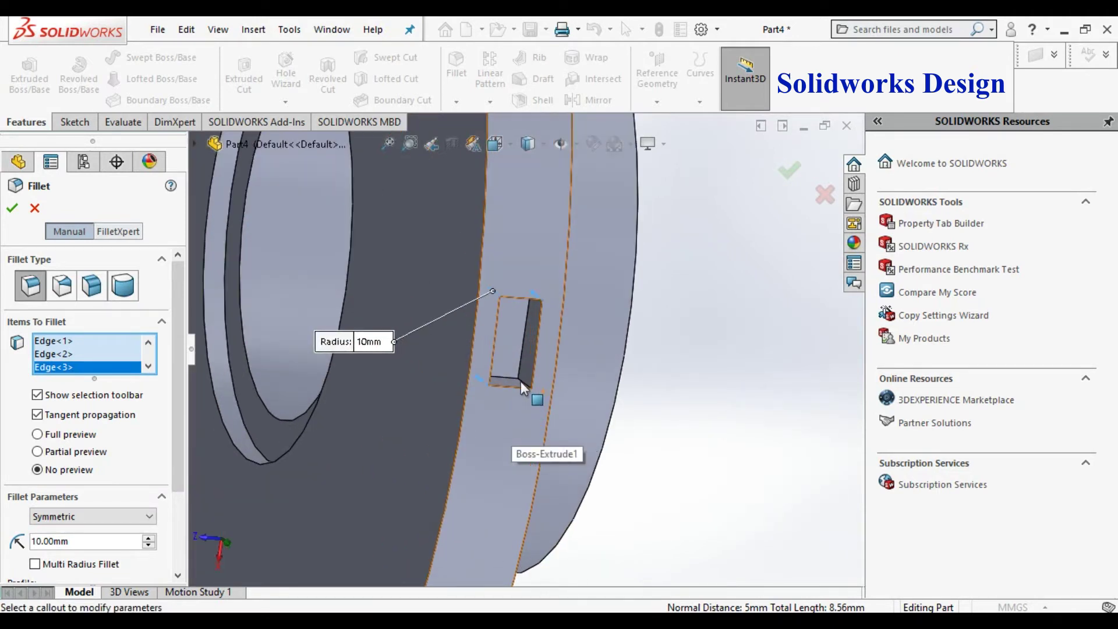
pyautogui.click(523, 381)
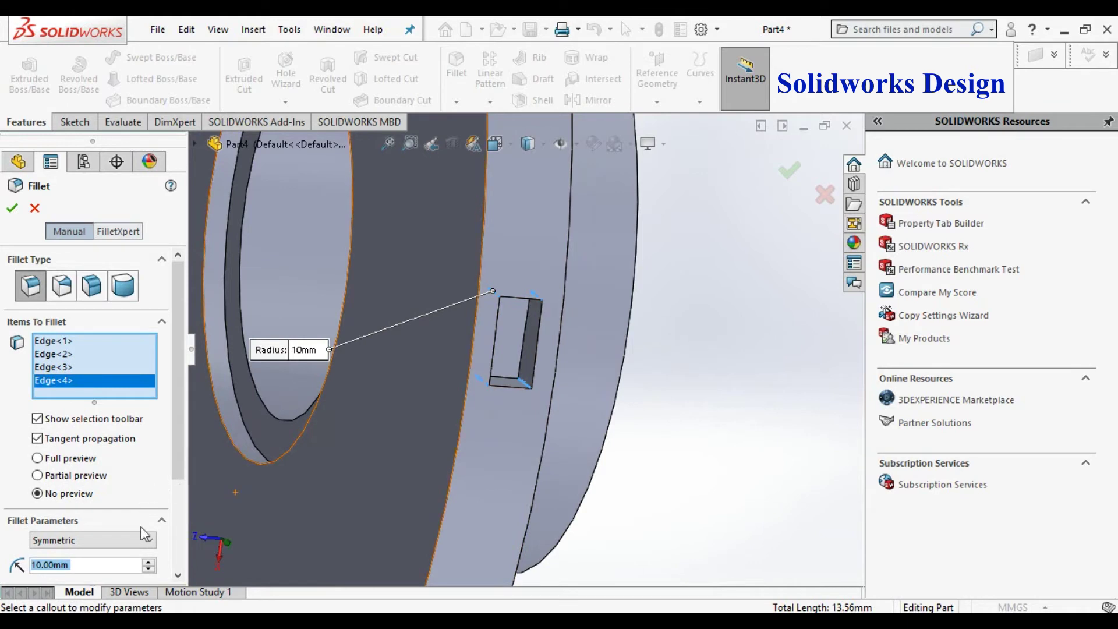
# Step: Set the fillet radius to 2 mm and apply it to the four selected pocket corner edges
pyautogui.write('2')
pyautogui.press('Return')
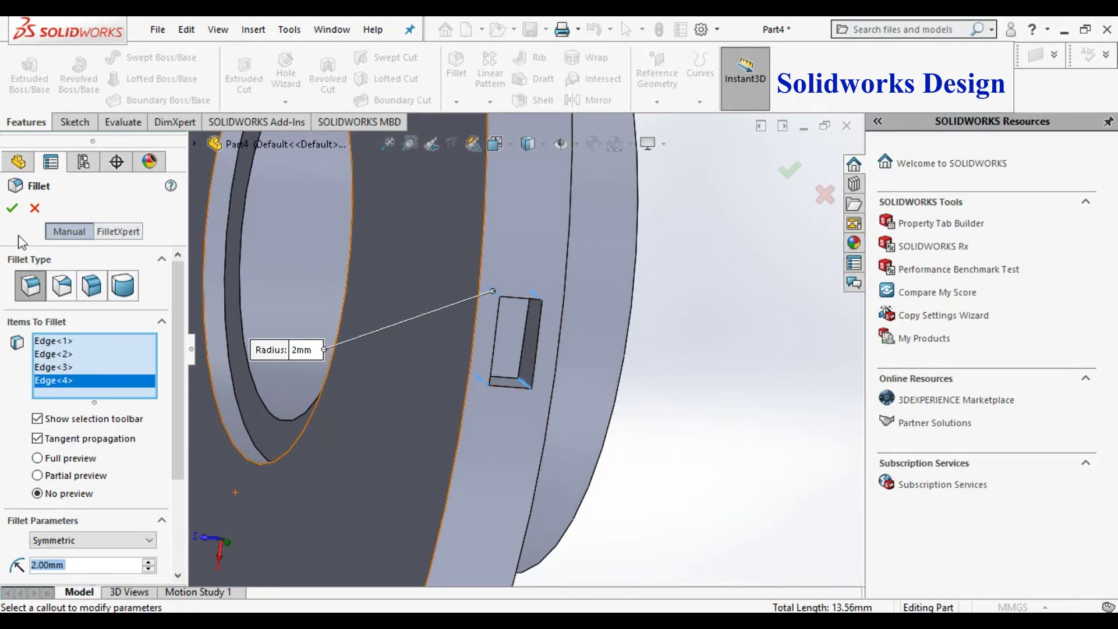
pyautogui.click(13, 211)
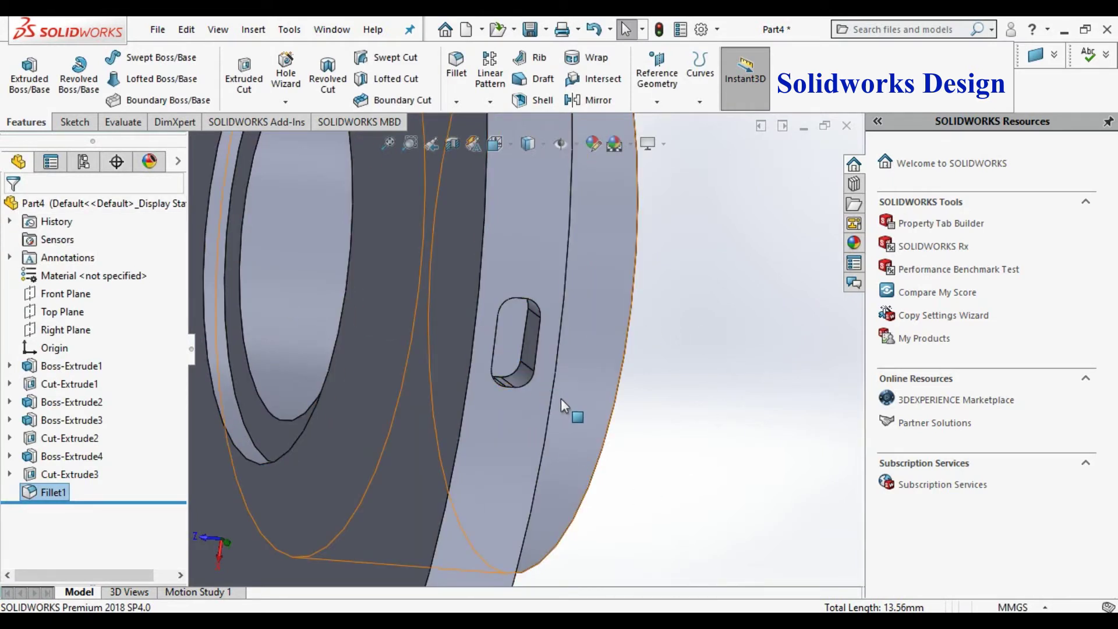
# Step: Edit the pocket's corner fillet and set its radius to 0.5 mm
pyautogui.rightClick(69, 494)
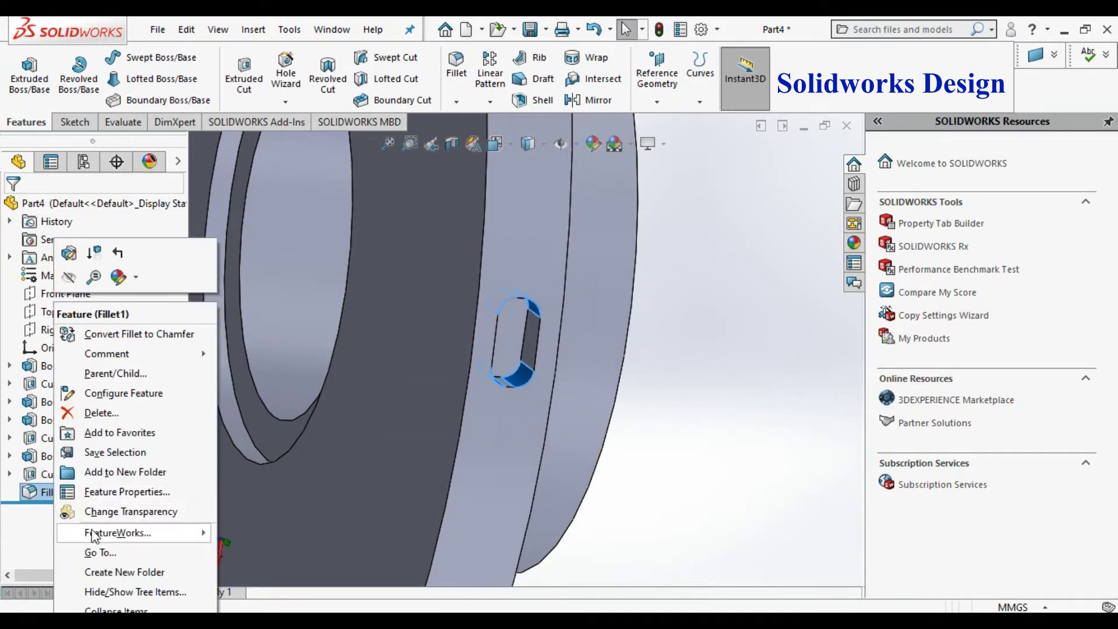
pyautogui.click(70, 257)
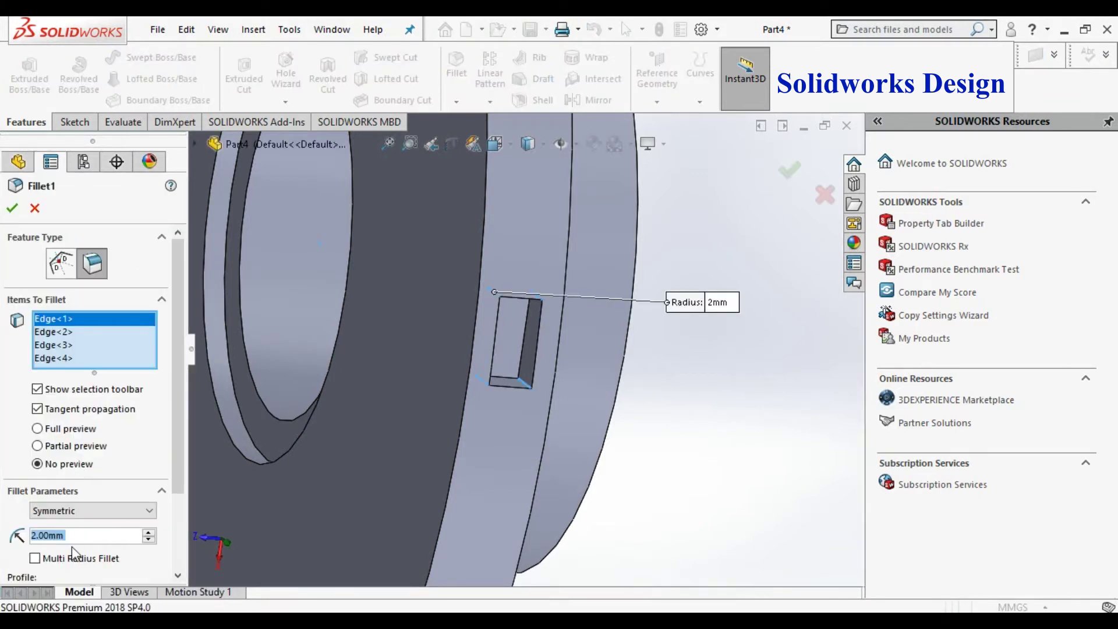
pyautogui.write('0.5')
pyautogui.press('Return')
pyautogui.click(12, 211)
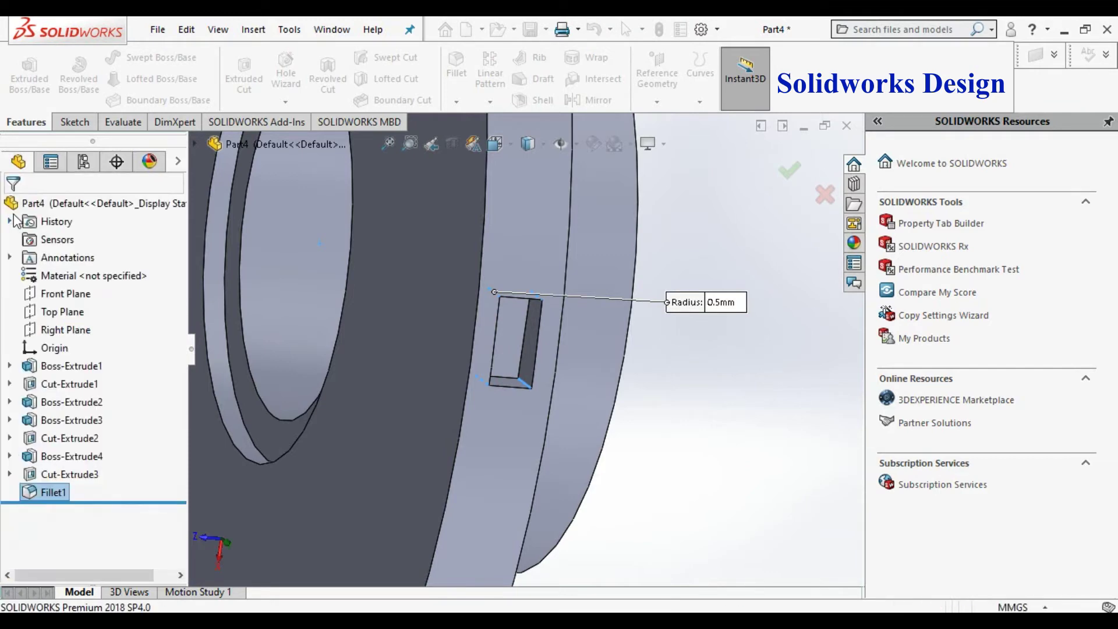
# Step: Orient the view normal to the Right Plane and start a new sketch on it
pyautogui.scroll(6, 710, 376)
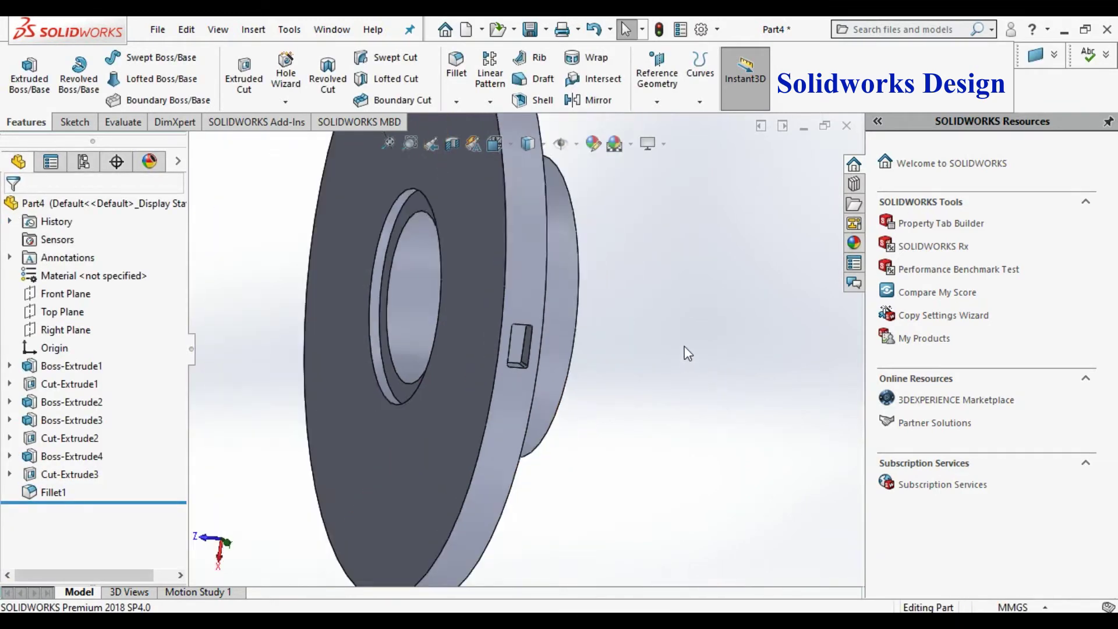
pyautogui.rightClick(671, 270)
pyautogui.click(737, 321)
pyautogui.moveTo(664, 403); pyautogui.dragTo(663, 277)
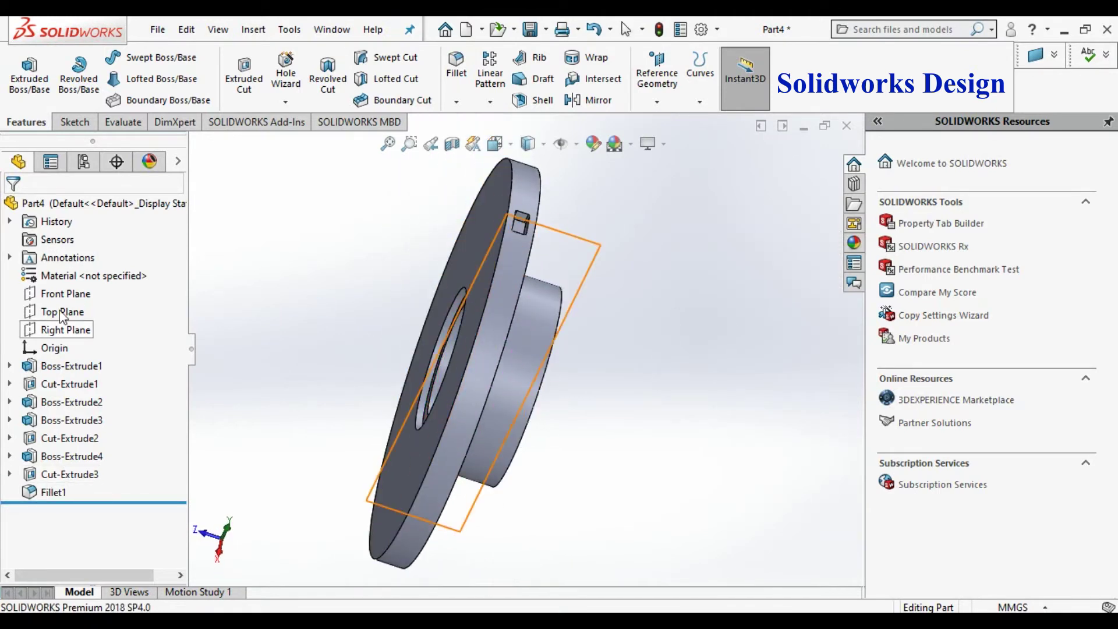
pyautogui.click(55, 330)
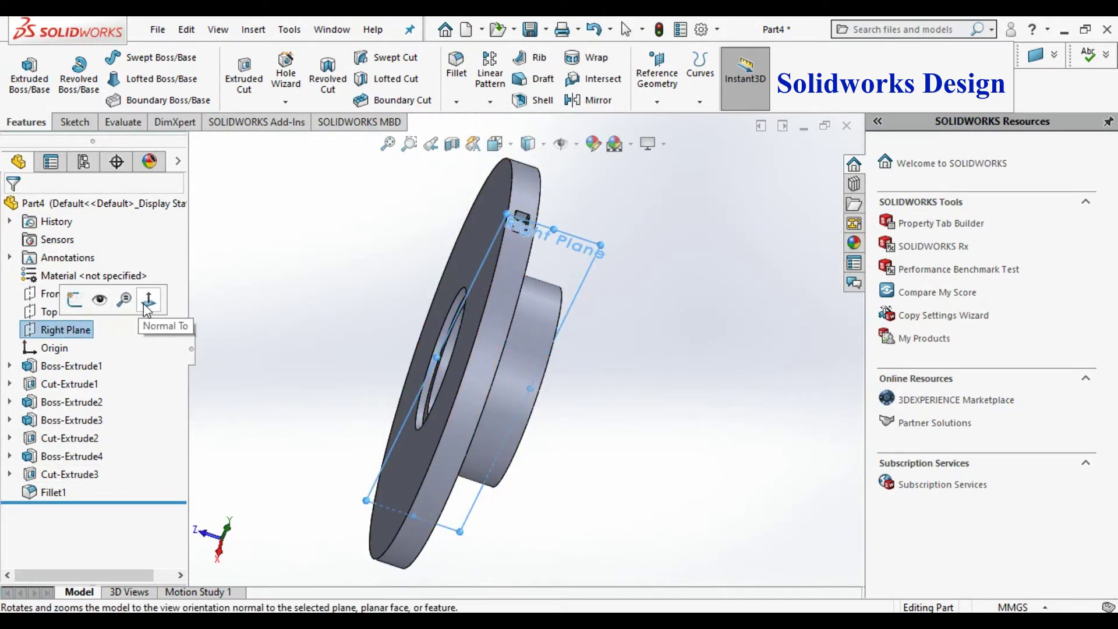
pyautogui.click(148, 299)
pyautogui.rightClick(102, 329)
pyautogui.click(105, 304)
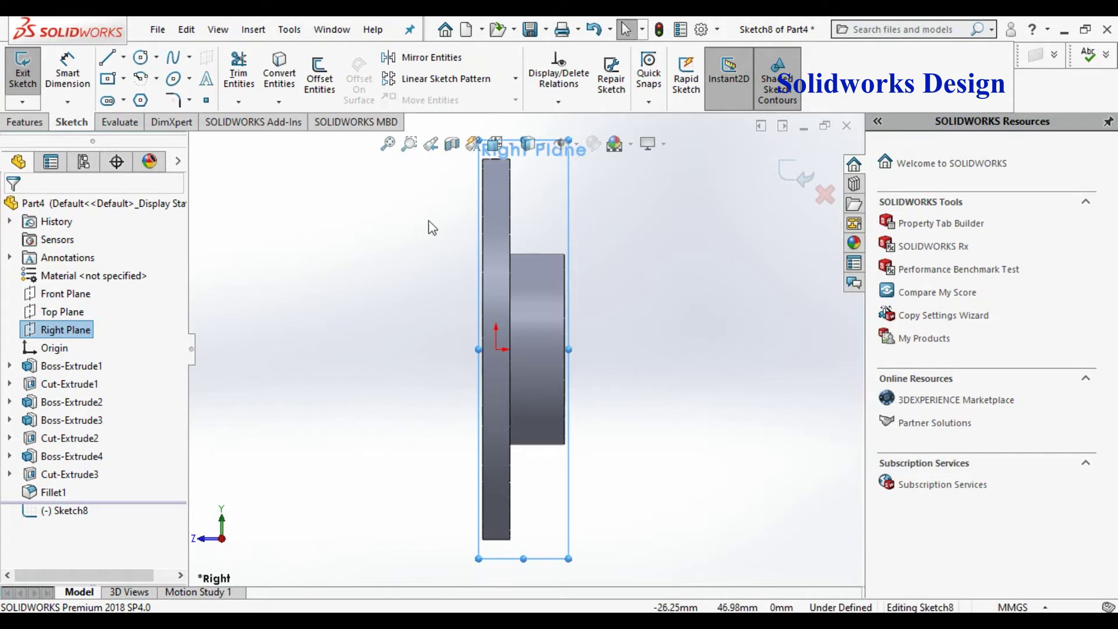
# Step: Sketch a circle about 2.4 mm in diameter centred on the disc's upper rim edge, vertically above the origin
pyautogui.scroll(2, 508, 229)
pyautogui.scroll(-3, 506, 231)
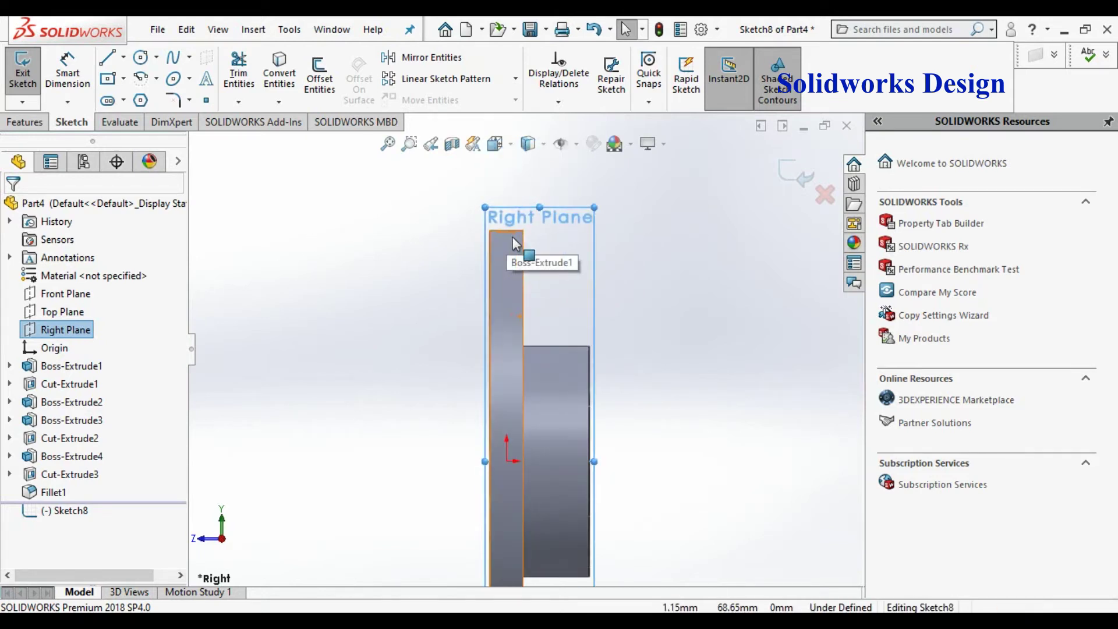
pyautogui.click(140, 58)
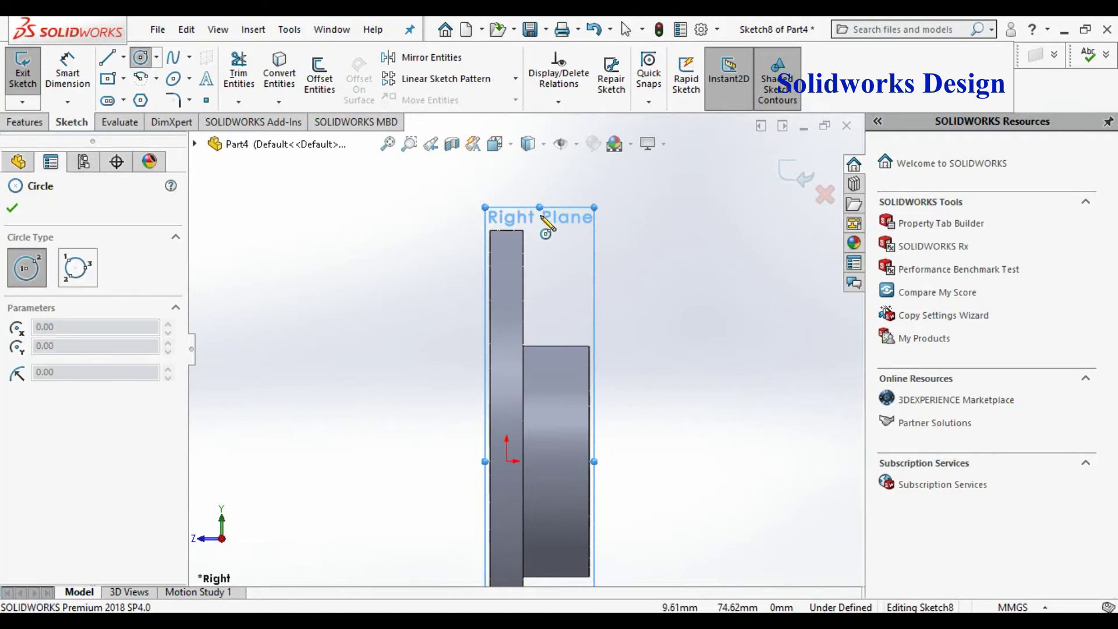
pyautogui.scroll(-4, 527, 251)
pyautogui.scroll(-3, 481, 175)
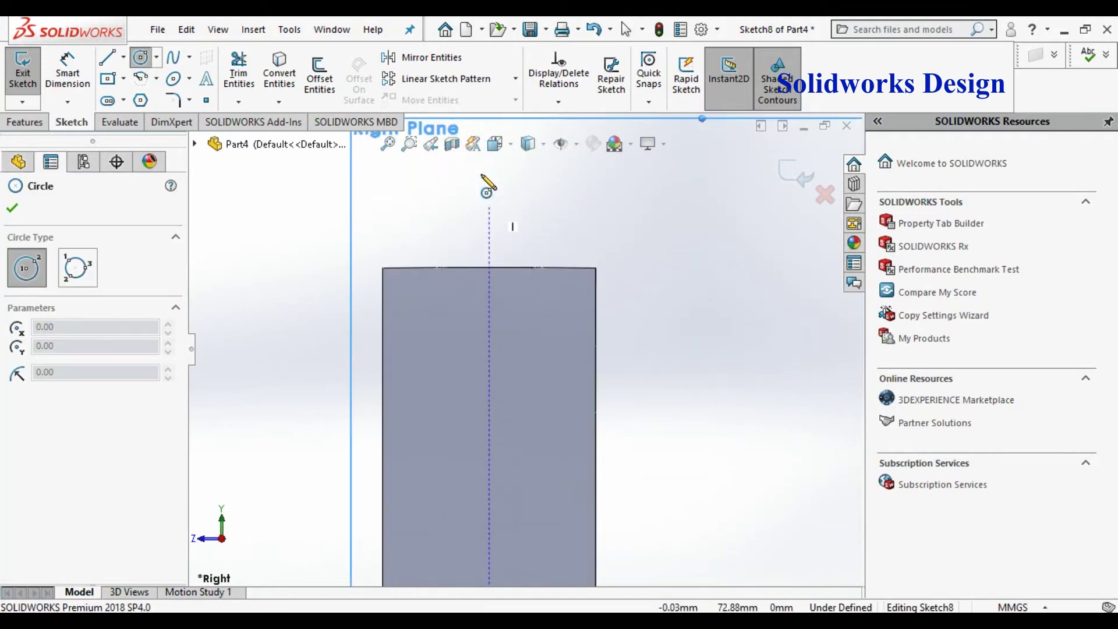
pyautogui.click(489, 267)
pyautogui.click(490, 291)
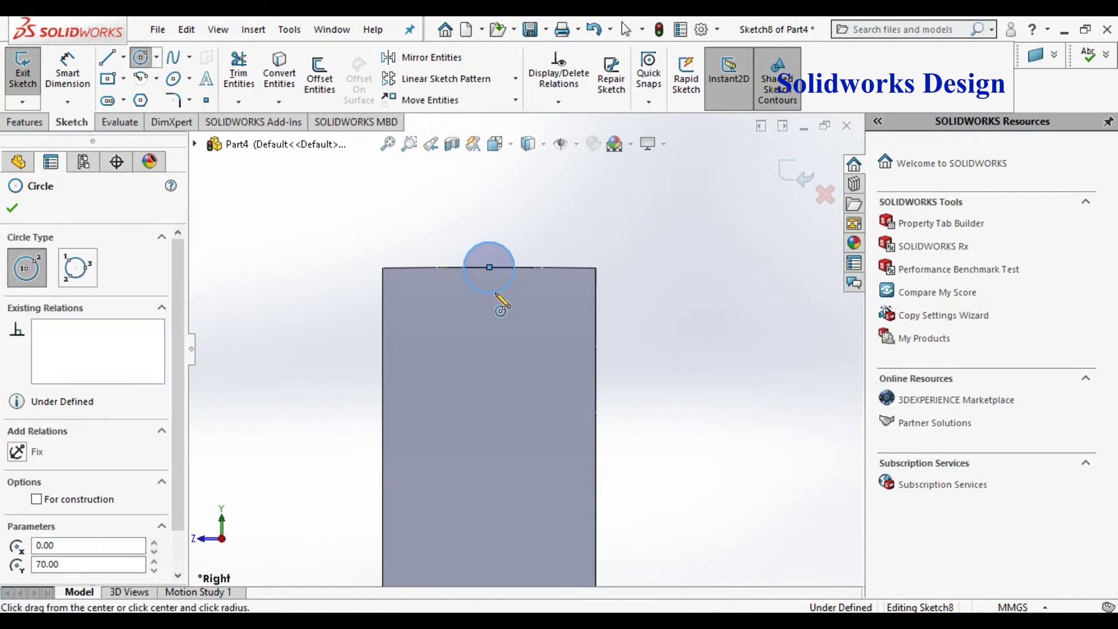
# Step: Dimension the rim circle's diameter at 5 mm
pyautogui.click(65, 74)
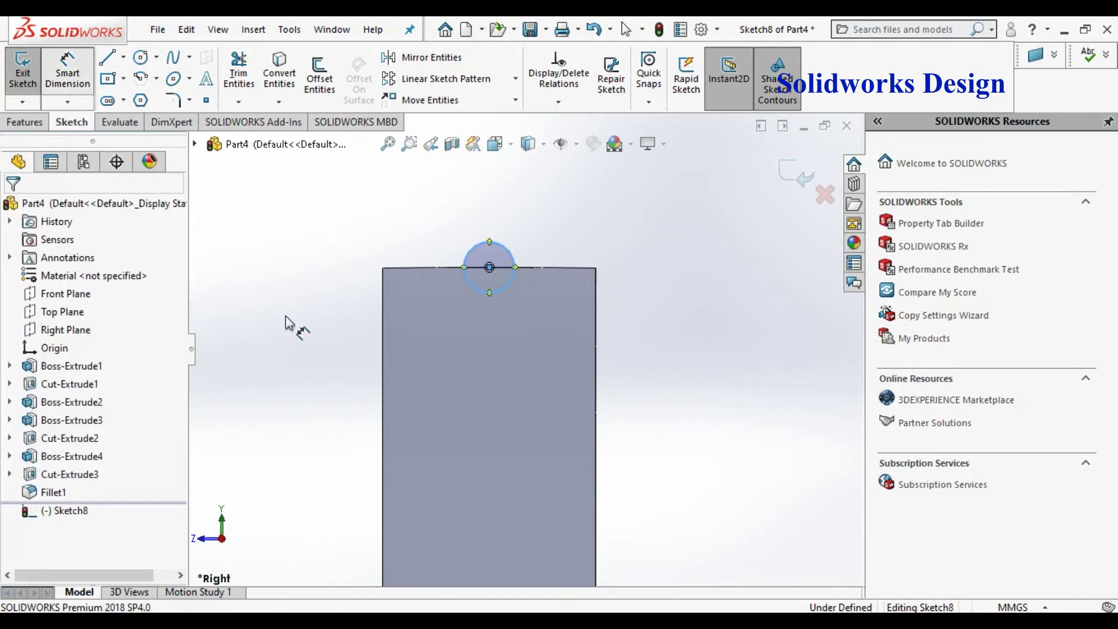
pyautogui.click(510, 251)
pyautogui.click(572, 228)
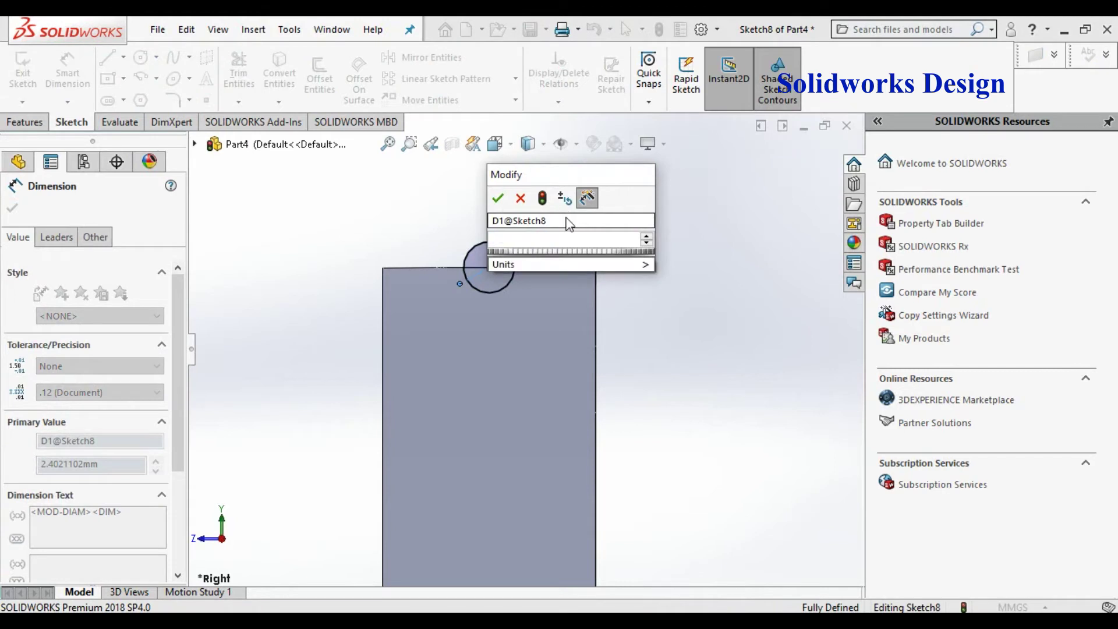
pyautogui.write('5')
pyautogui.press('Return')
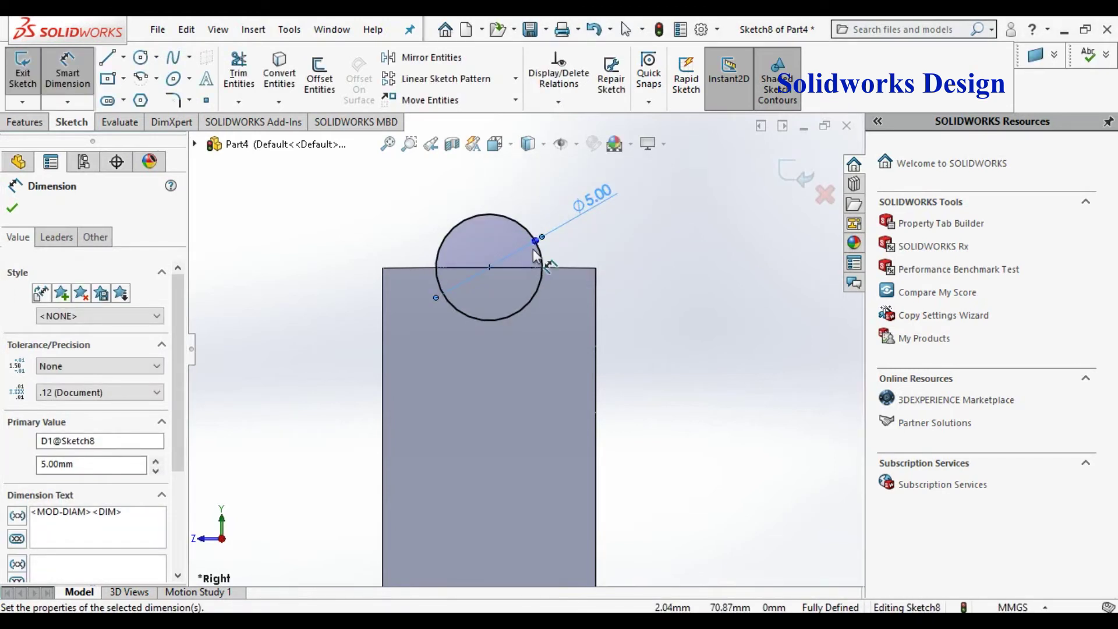
pyautogui.scroll(3, 597, 335)
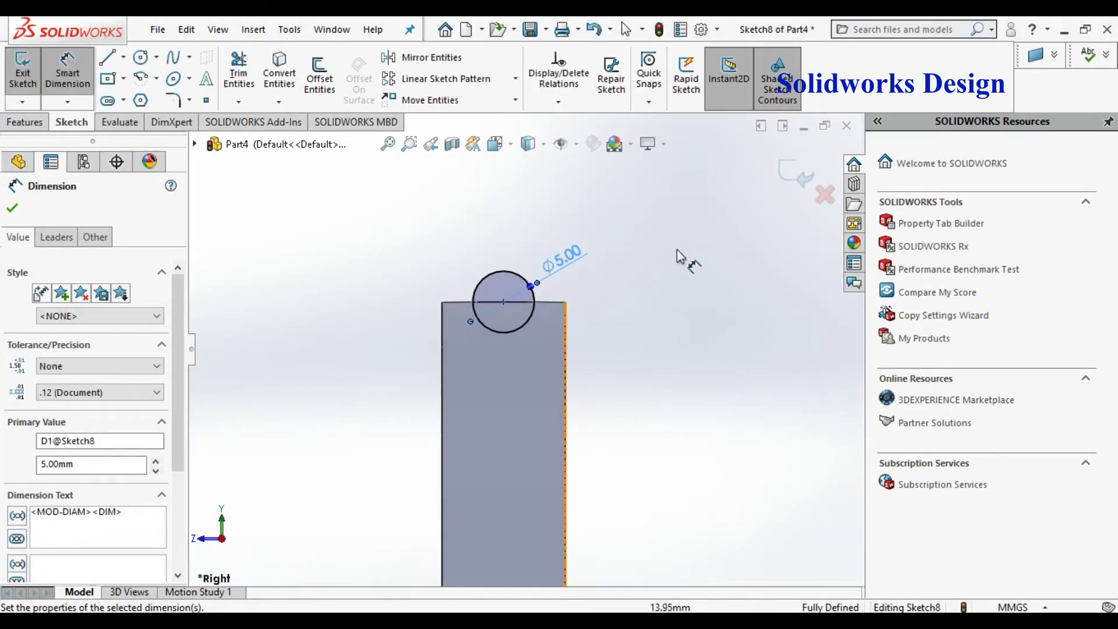
pyautogui.rightClick(680, 256)
pyautogui.click(639, 334)
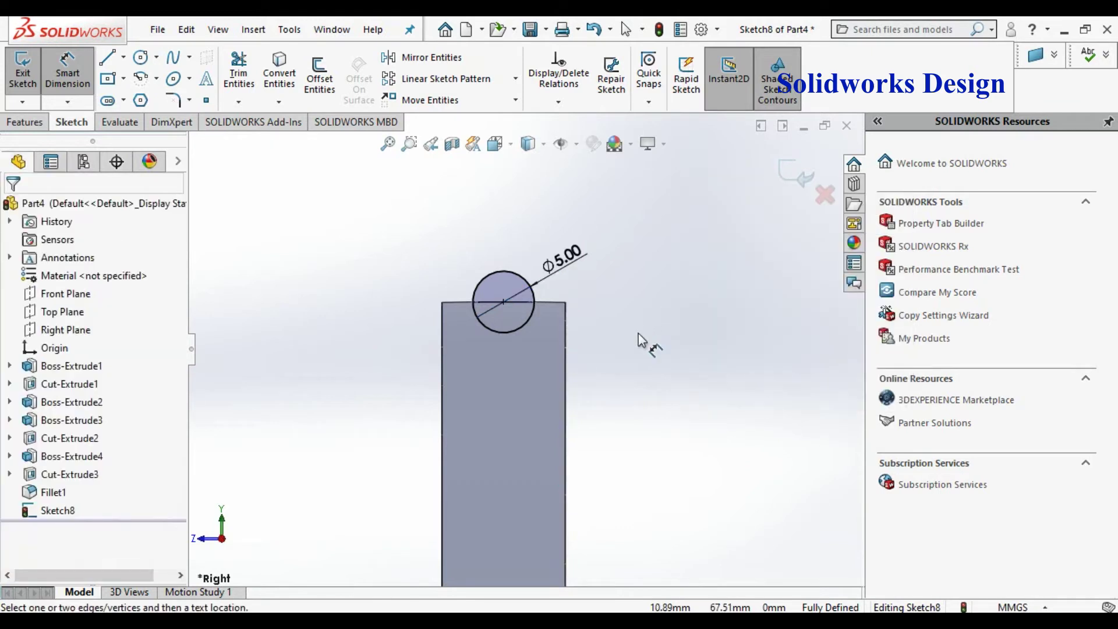
# Step: Draw a horizontal centerline through the origin along the disc's axis, extending beyond both sides of the part
pyautogui.scroll(10, 583, 334)
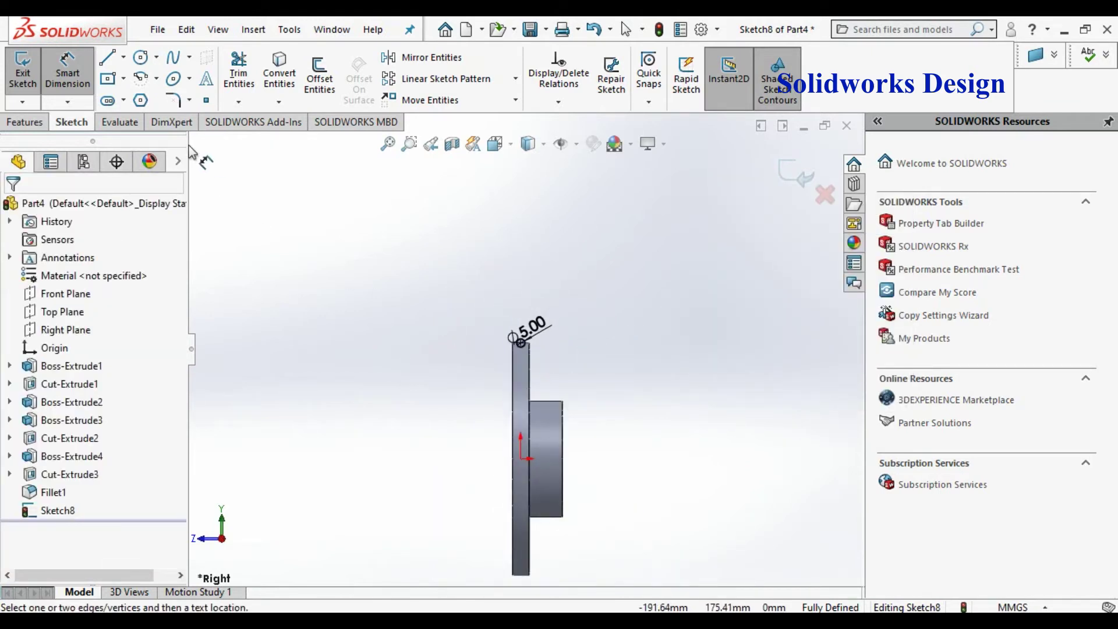
pyautogui.click(123, 57)
pyautogui.click(148, 98)
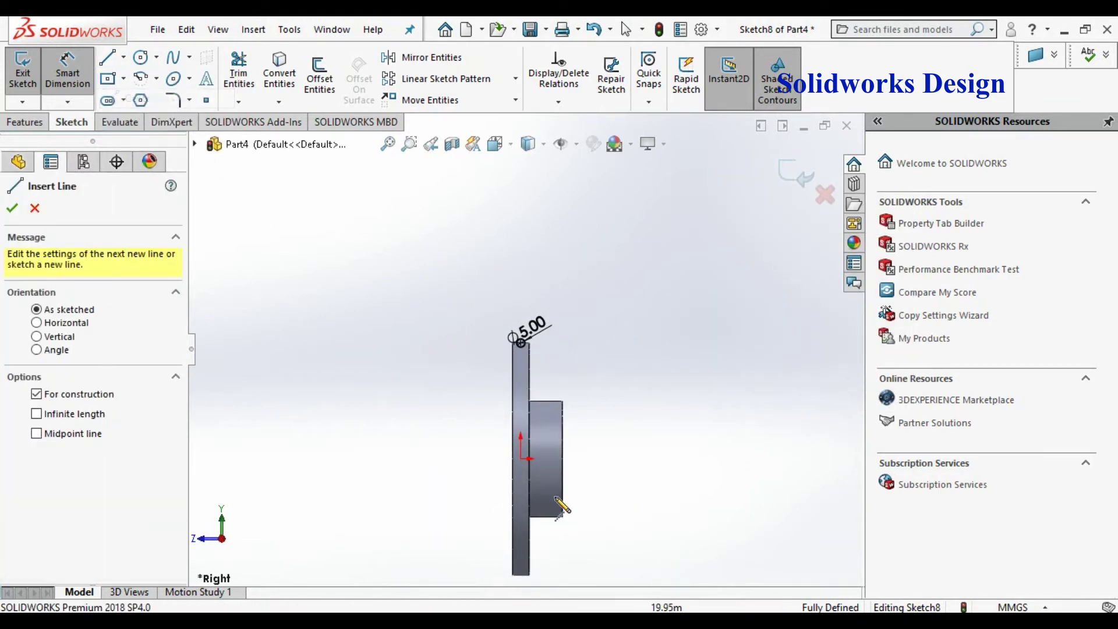
pyautogui.click(470, 458)
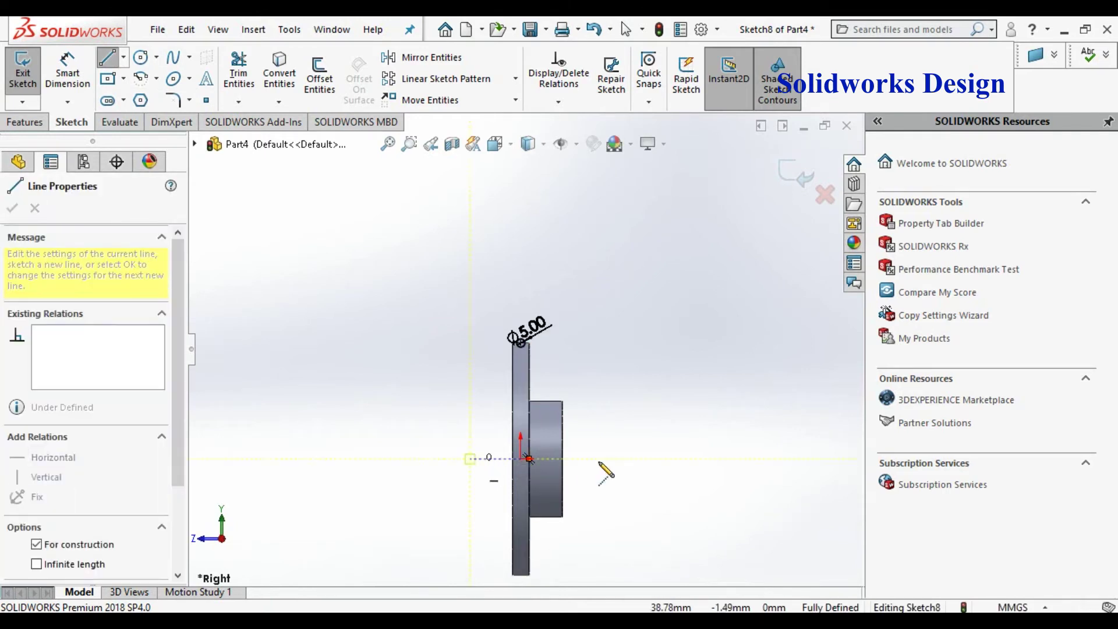
pyautogui.click(651, 459)
pyautogui.press('Escape')
pyautogui.press('Escape')
pyautogui.scroll(2, 622, 473)
pyautogui.scroll(-2, 606, 473)
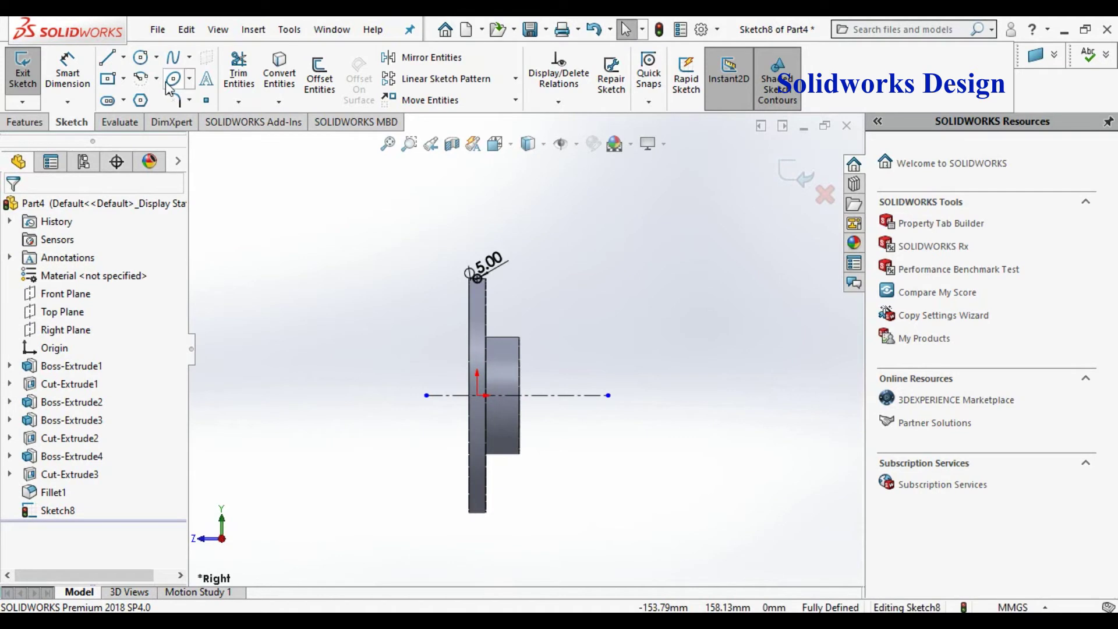
# Step: Cut a groove around the disc's rim by revolving the 5 mm circle 360 degrees about the centerline
pyautogui.click(41, 121)
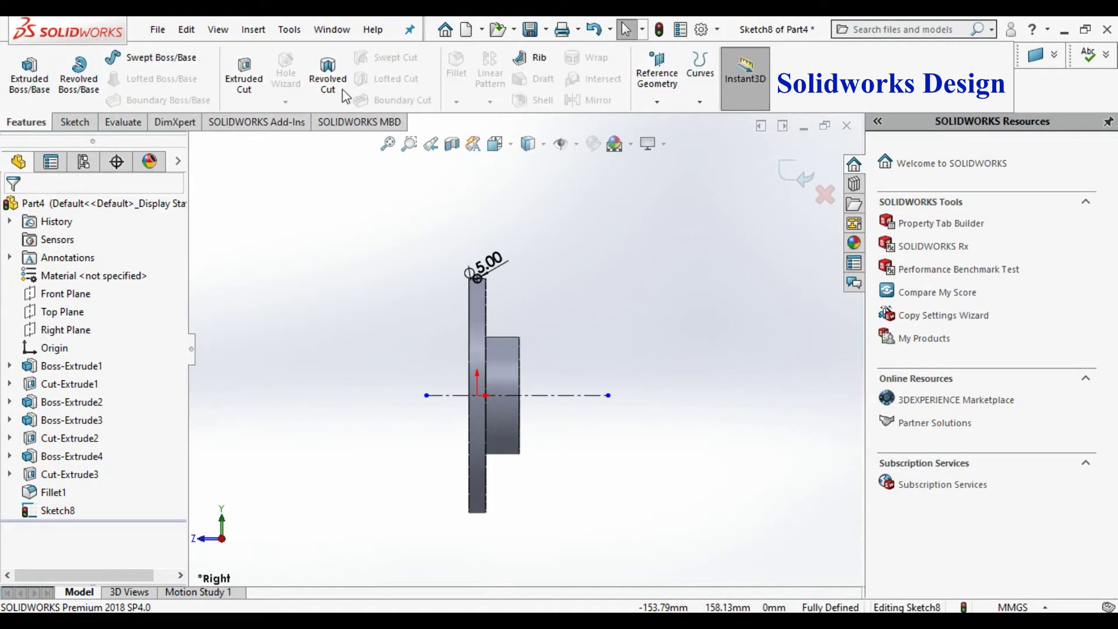
pyautogui.click(327, 88)
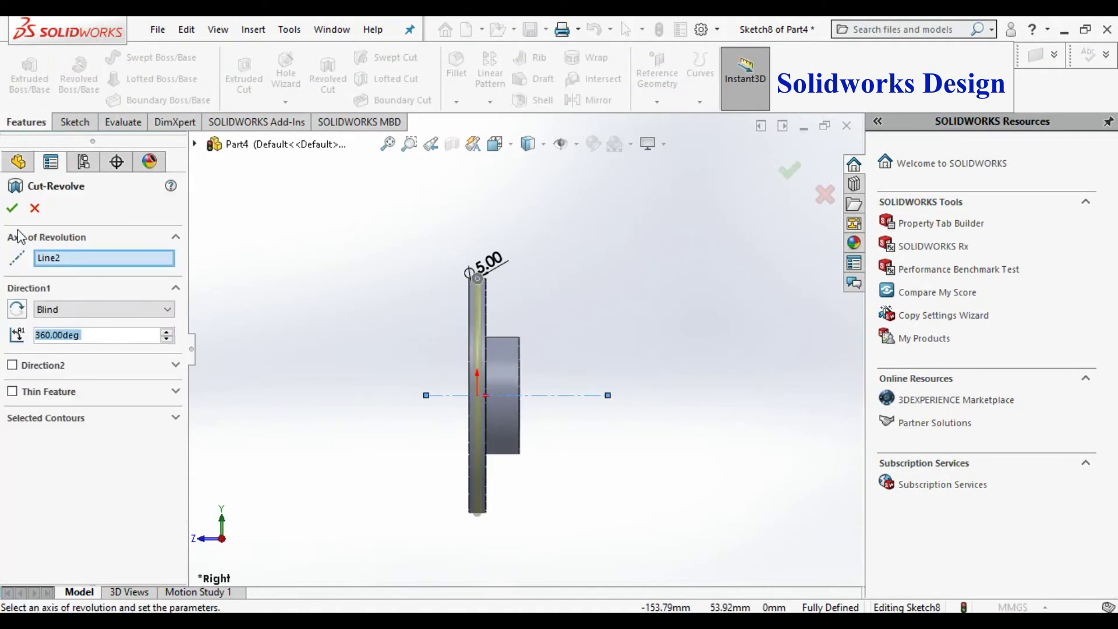
pyautogui.click(12, 208)
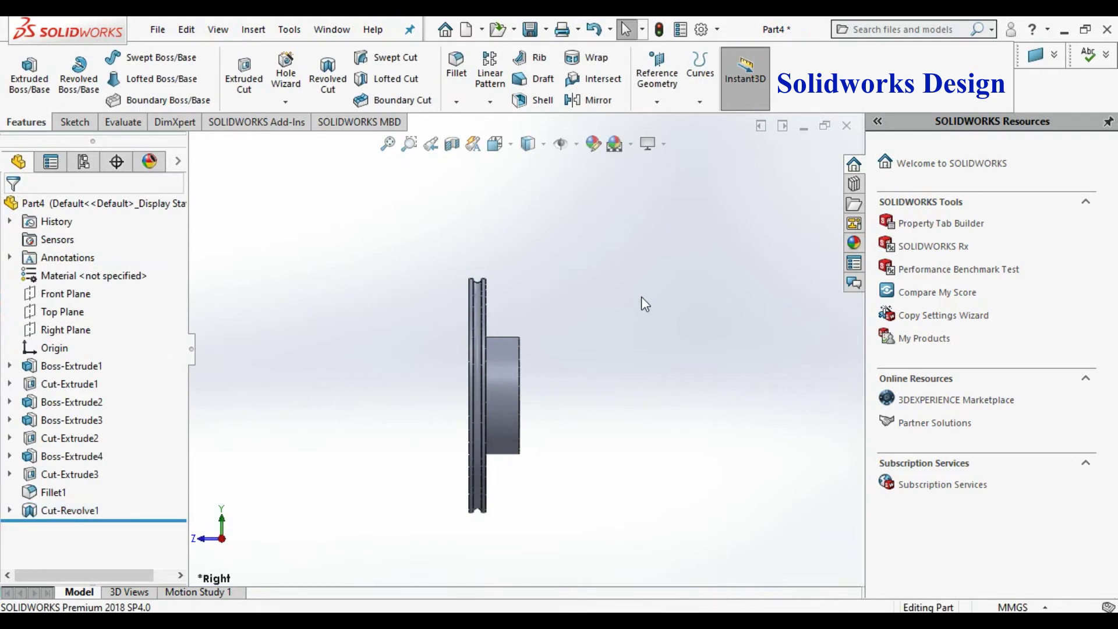
# Step: Start a circular pattern of the rim pocket cut (Cut-Extrude3) with the disc's outer circular edge as the direction reference
pyautogui.rightClick(683, 207)
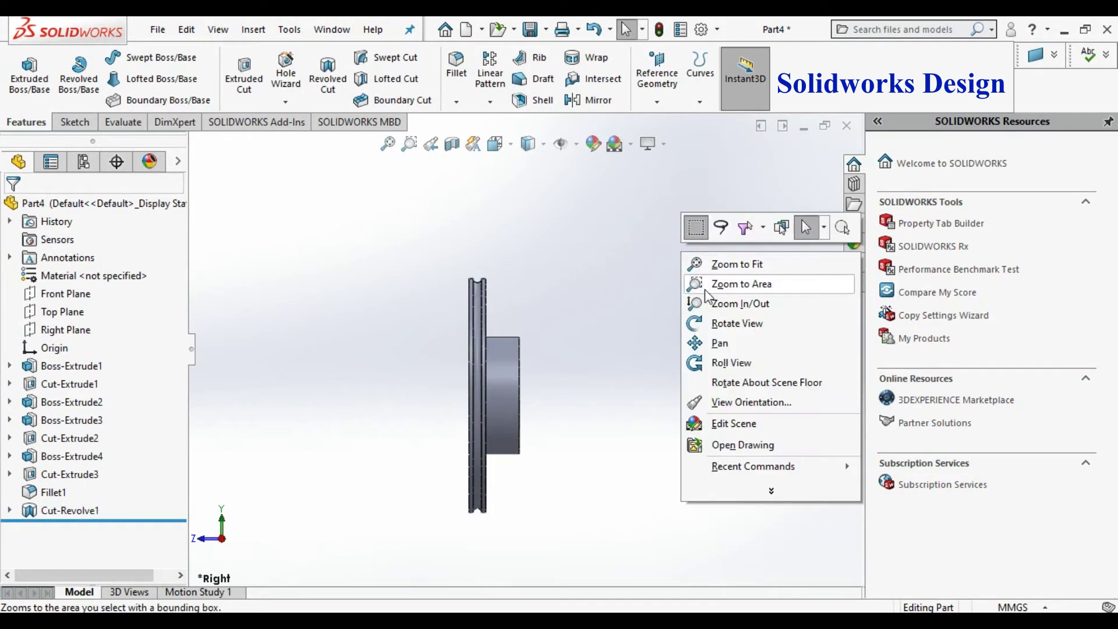
pyautogui.click(739, 322)
pyautogui.moveTo(659, 270); pyautogui.dragTo(658, 392)
pyautogui.scroll(-4, 512, 335)
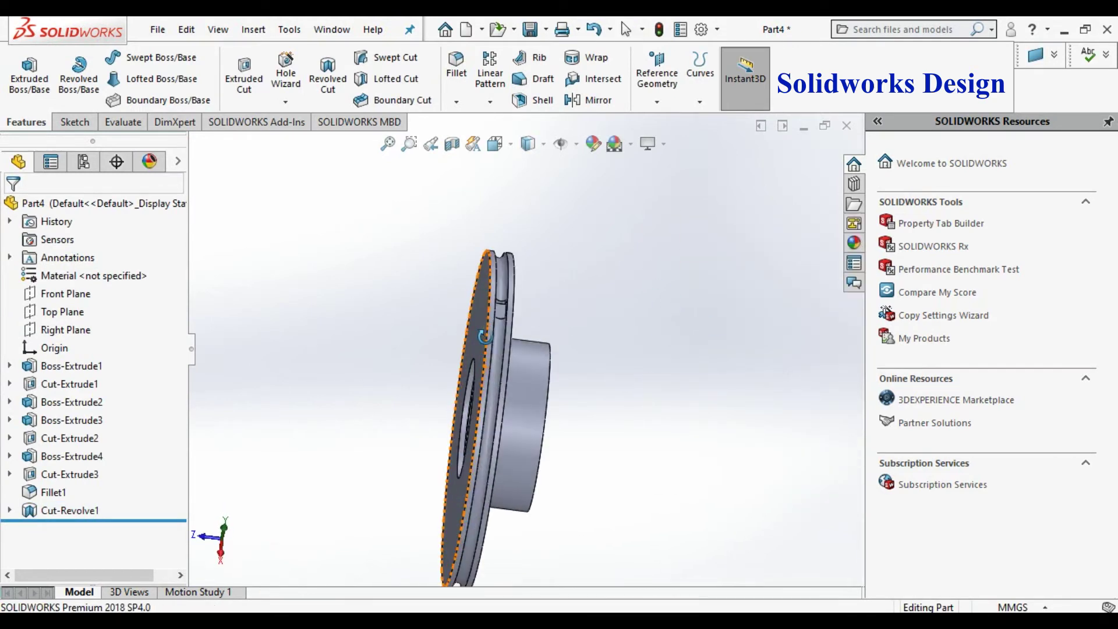
pyautogui.scroll(-1, 564, 323)
pyautogui.scroll(1, 655, 263)
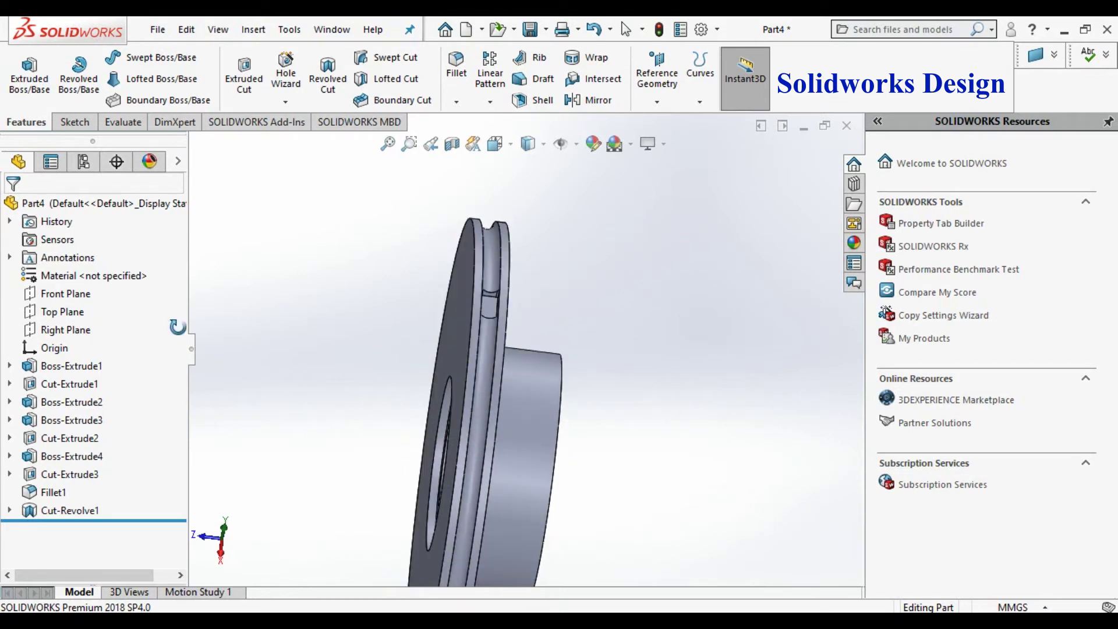
pyautogui.click(454, 103)
pyautogui.click(490, 102)
pyautogui.moveTo(717, 273); pyautogui.dragTo(706, 253, button='middle')
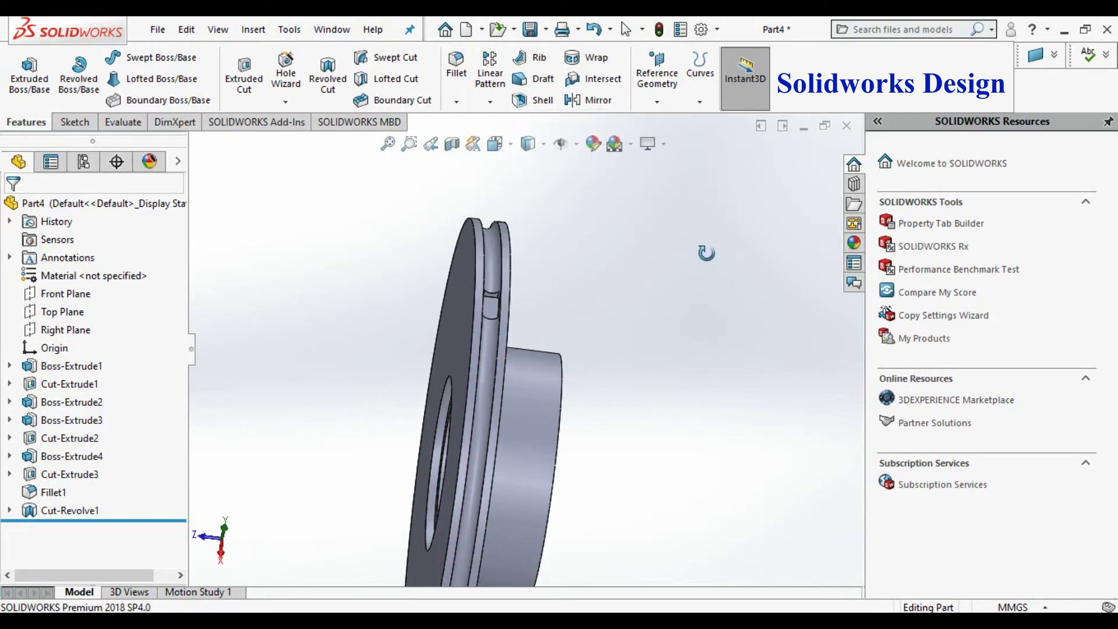
pyautogui.click(490, 103)
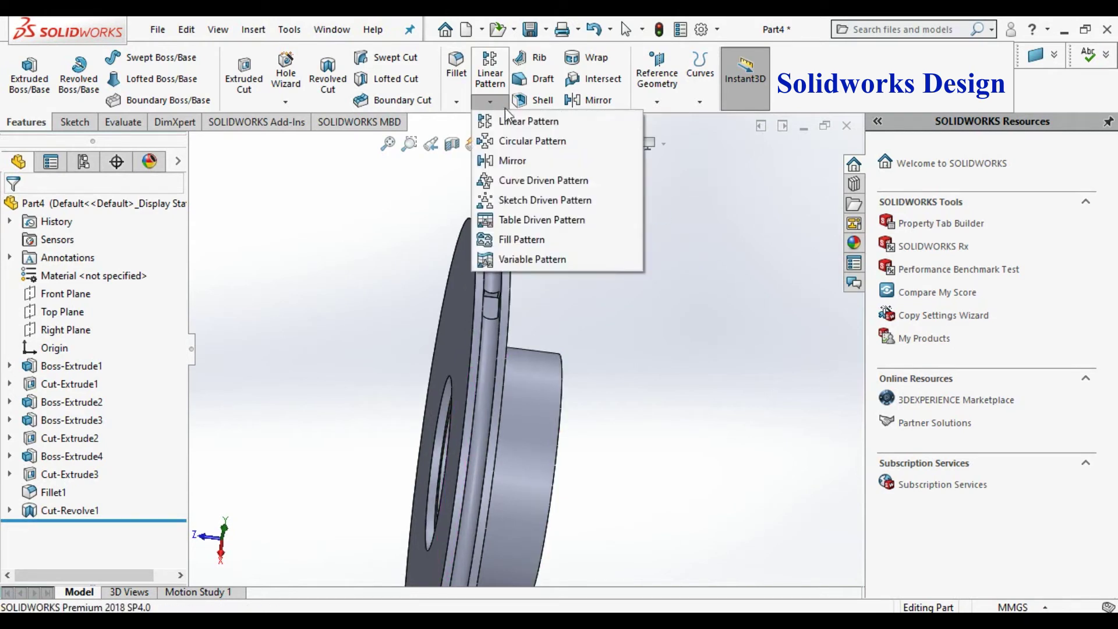
pyautogui.click(505, 146)
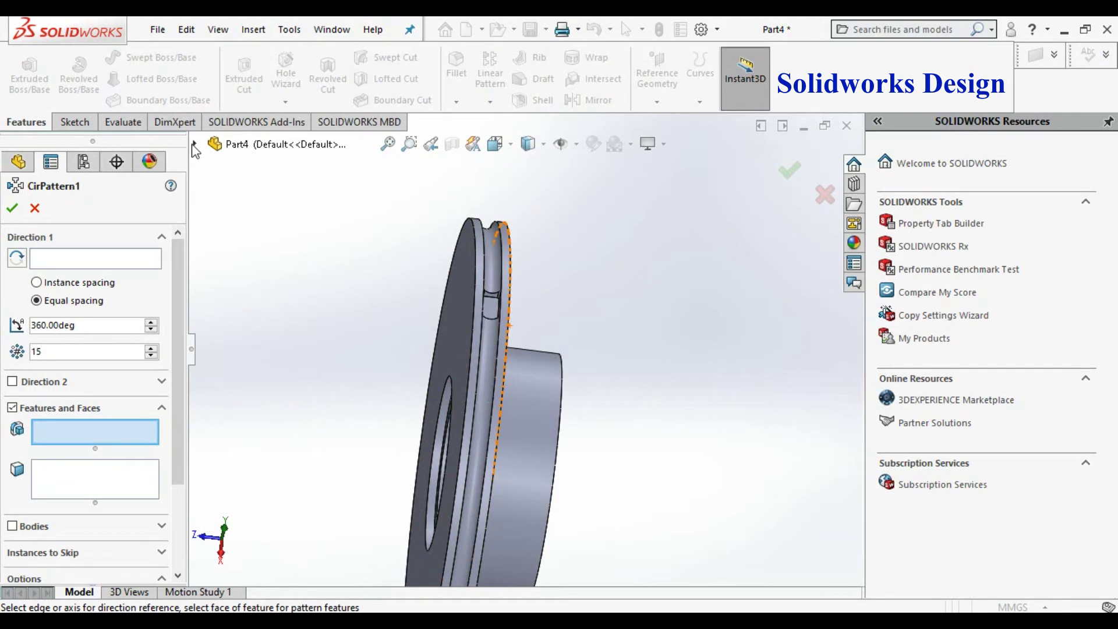
pyautogui.click(194, 145)
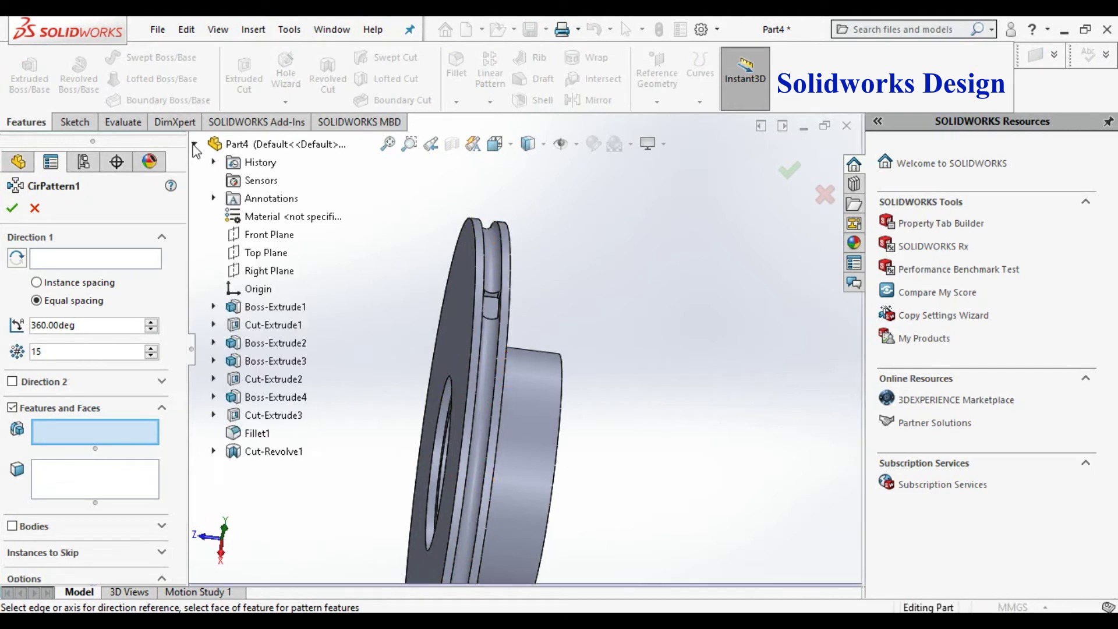
pyautogui.click(263, 417)
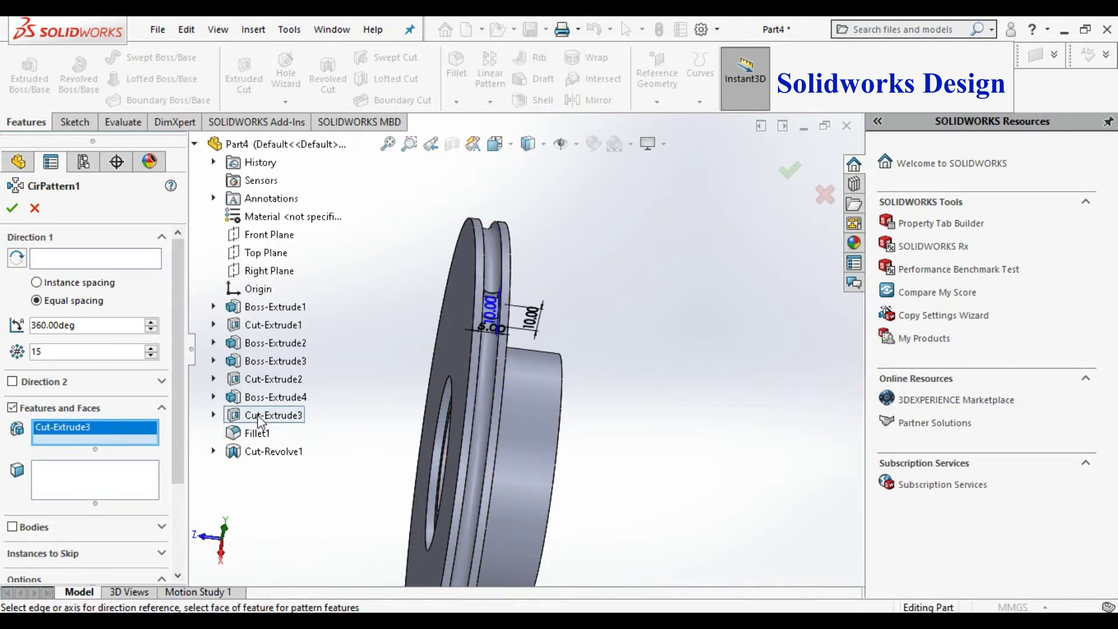
pyautogui.click(117, 265)
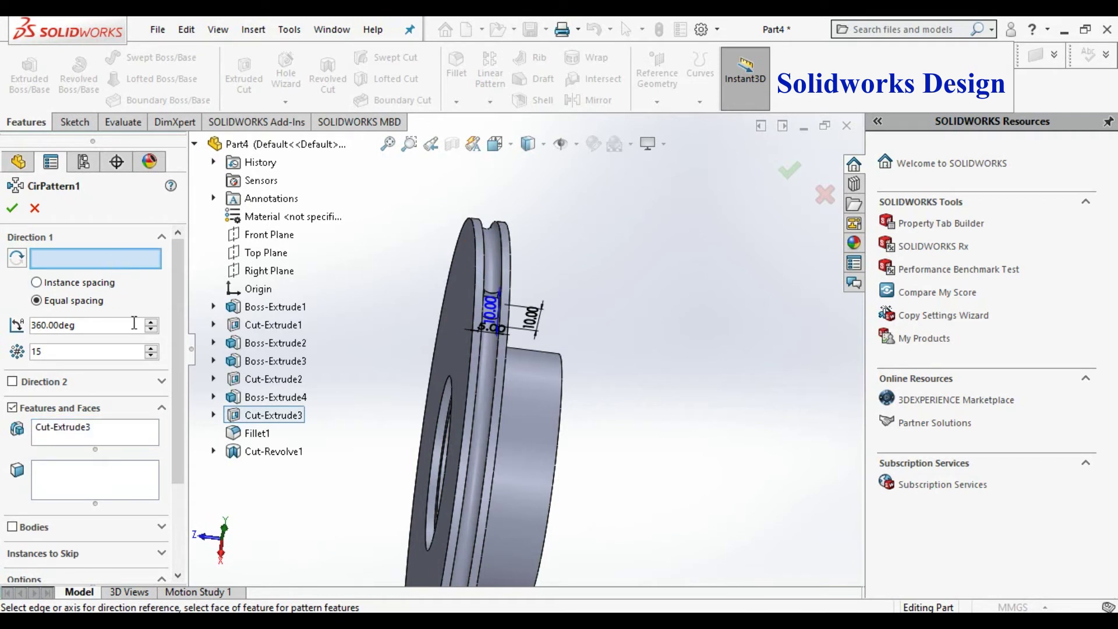
pyautogui.click(463, 427)
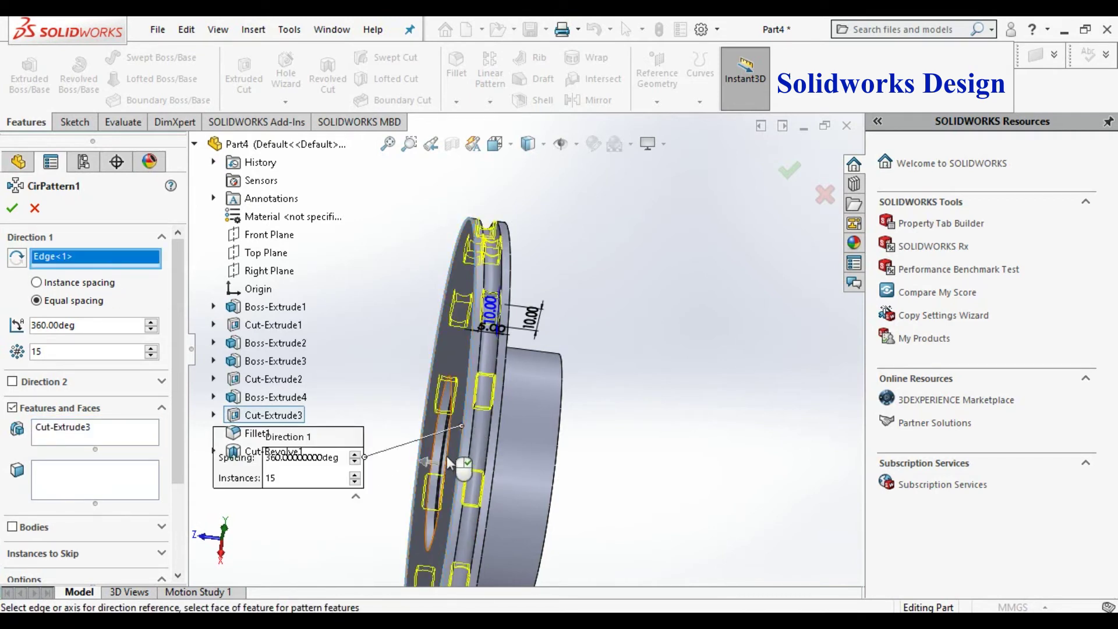
# Step: Set the circular pattern to 25 equally spaced instances and create it
pyautogui.scroll(3, 697, 438)
pyautogui.scroll(2, 698, 438)
pyautogui.rightClick(647, 329)
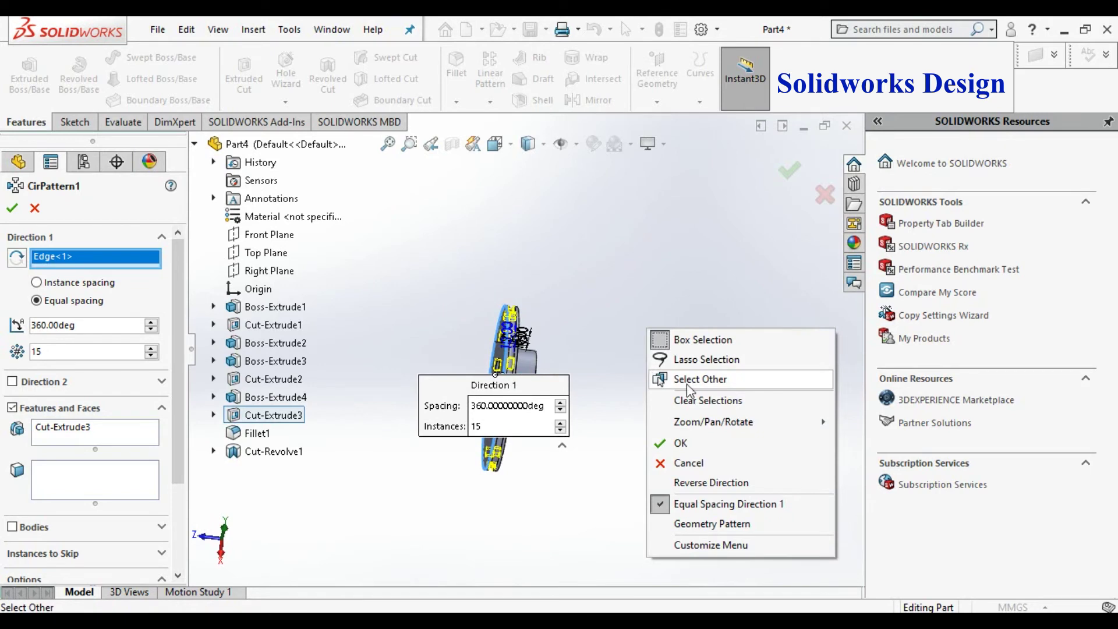
pyautogui.moveTo(723, 422)
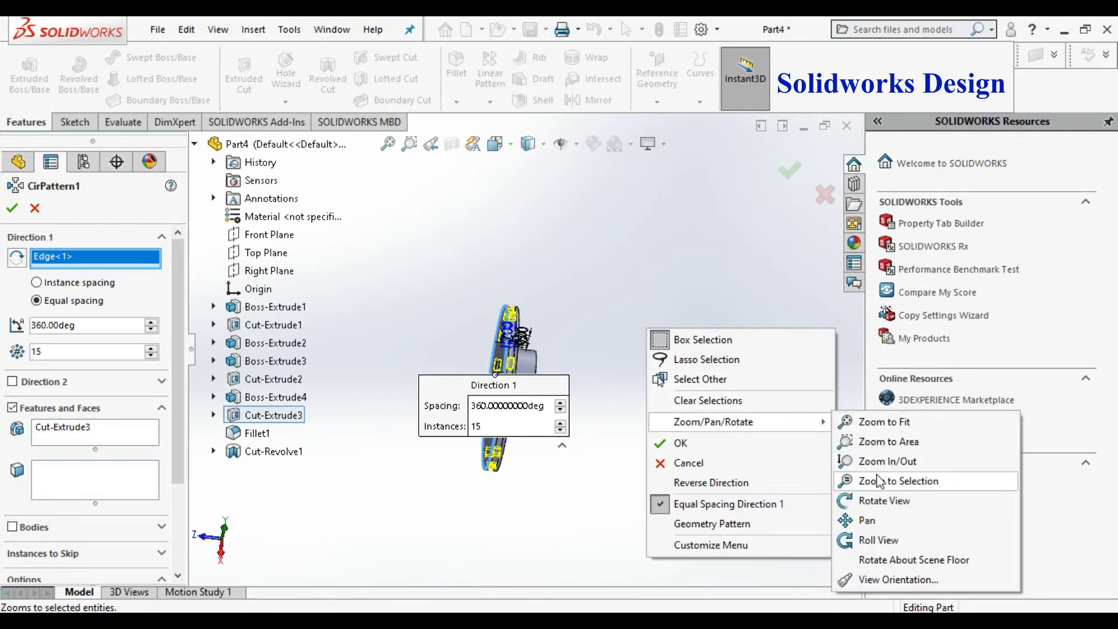
pyautogui.click(884, 500)
pyautogui.moveTo(731, 478); pyautogui.dragTo(739, 358)
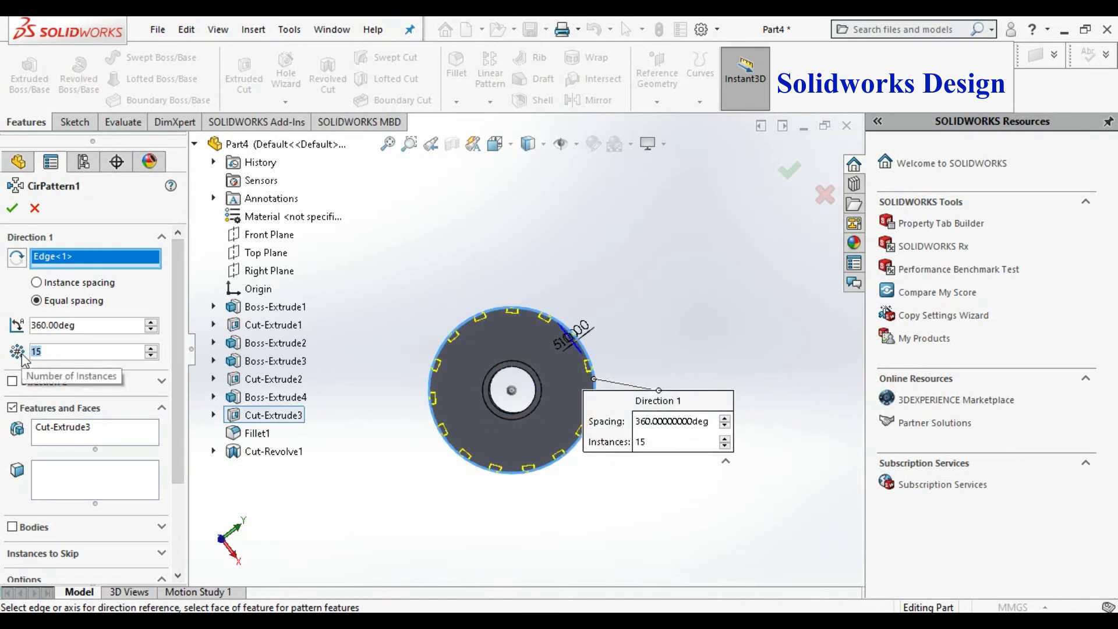
pyautogui.press('Return')
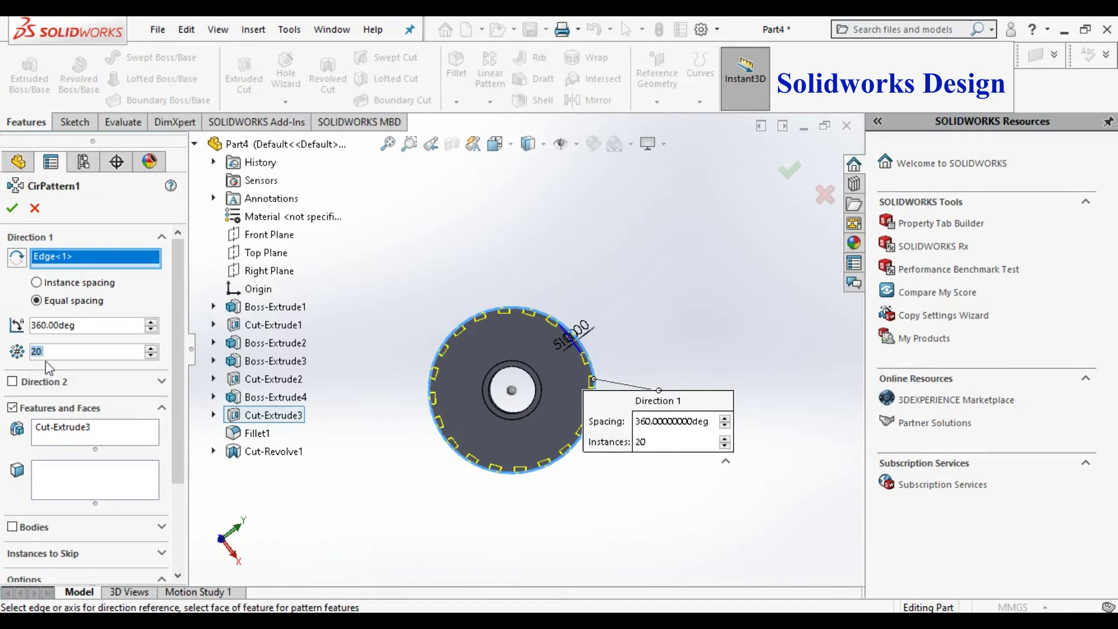
pyautogui.write('25')
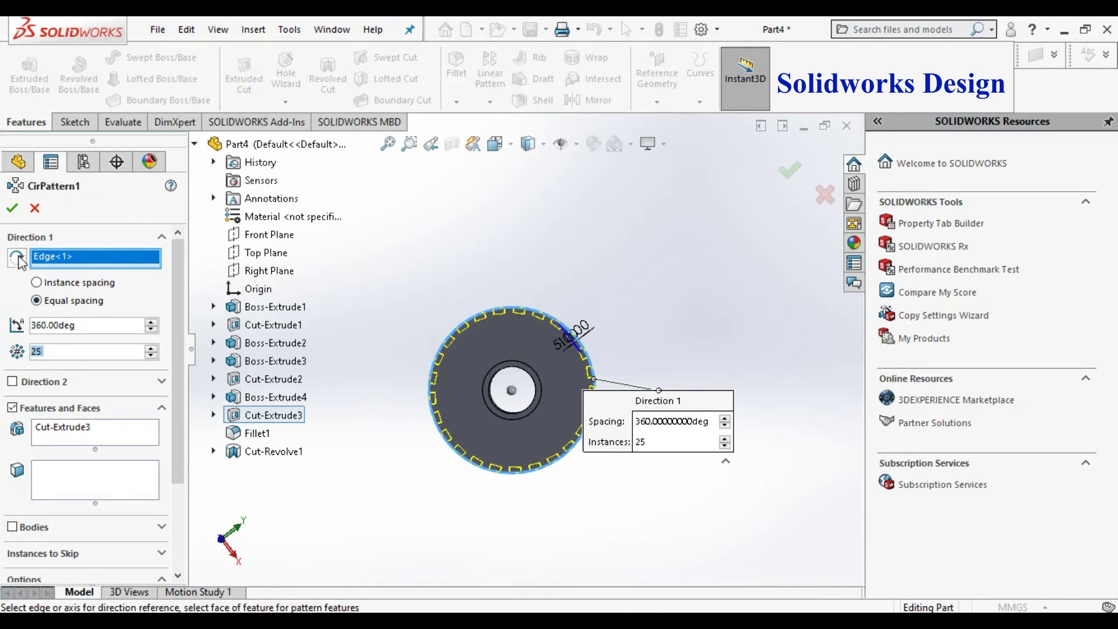
pyautogui.click(15, 207)
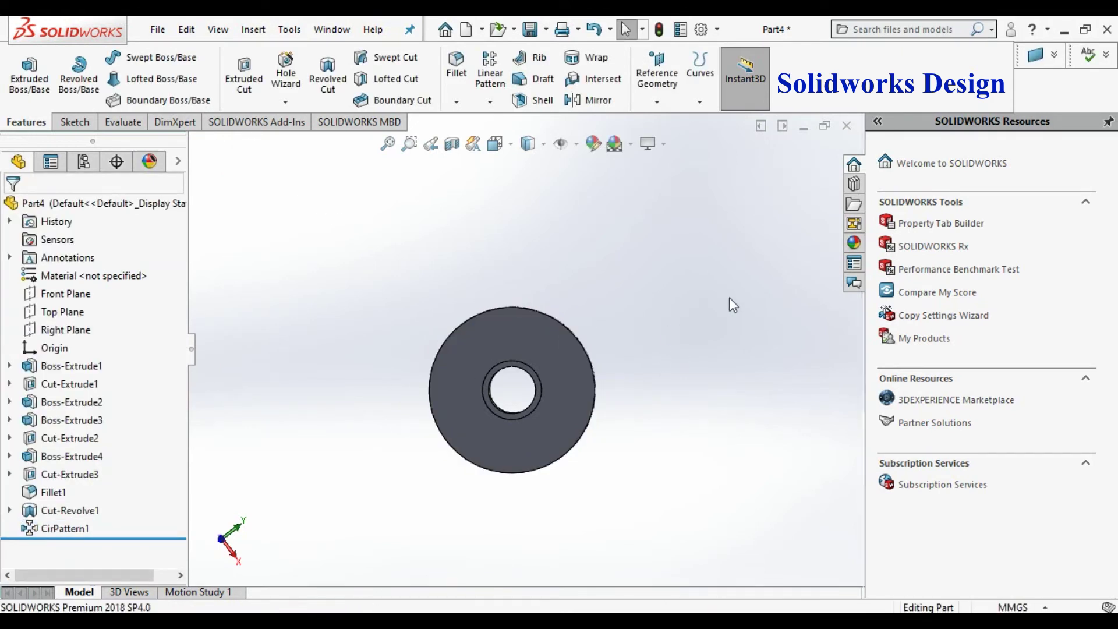
# Step: Examine the patterned pockets around the rim and the disc's flat face from several angles
pyautogui.rightClick(735, 258)
pyautogui.click(781, 365)
pyautogui.moveTo(722, 408); pyautogui.dragTo(494, 424)
pyautogui.scroll(3, 494, 423)
pyautogui.moveTo(600, 319)
pyautogui.mouseDown()
pyautogui.moveTo(719, 494)
pyautogui.moveTo(811, 433)
pyautogui.moveTo(586, 432)
pyautogui.moveTo(624, 500)
pyautogui.mouseUp()
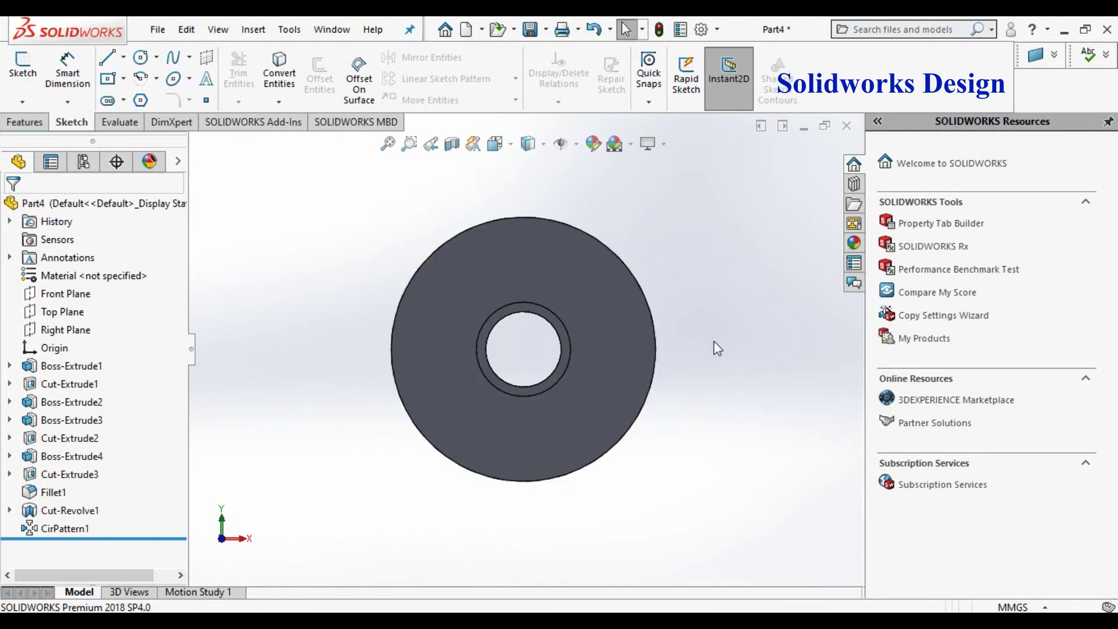
pyautogui.rightClick(729, 317)
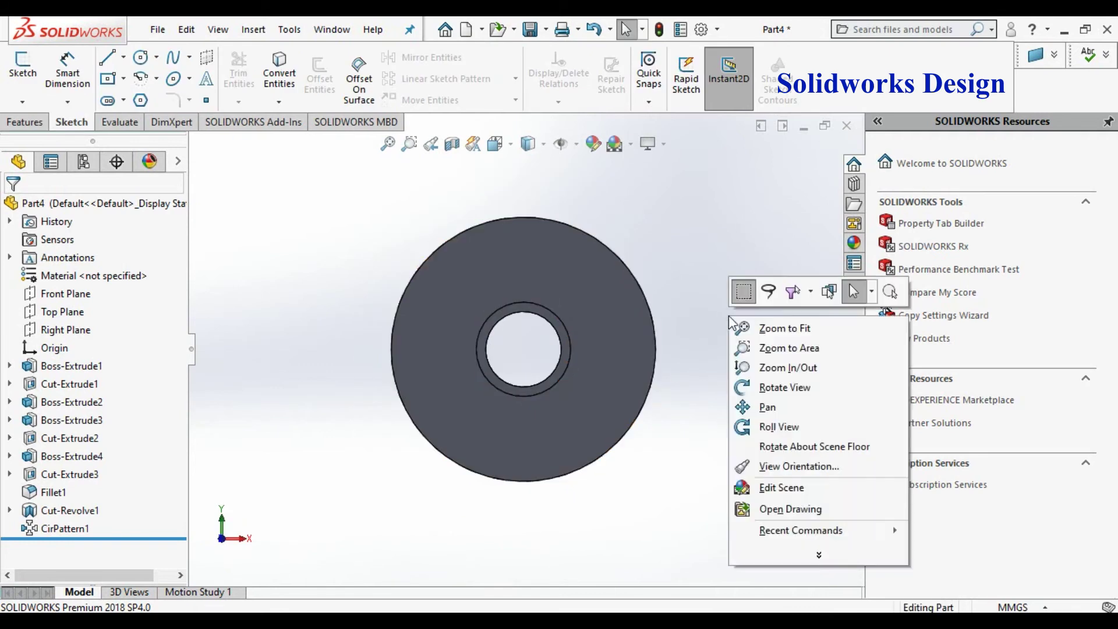
pyautogui.click(785, 388)
pyautogui.moveTo(757, 373); pyautogui.dragTo(614, 392)
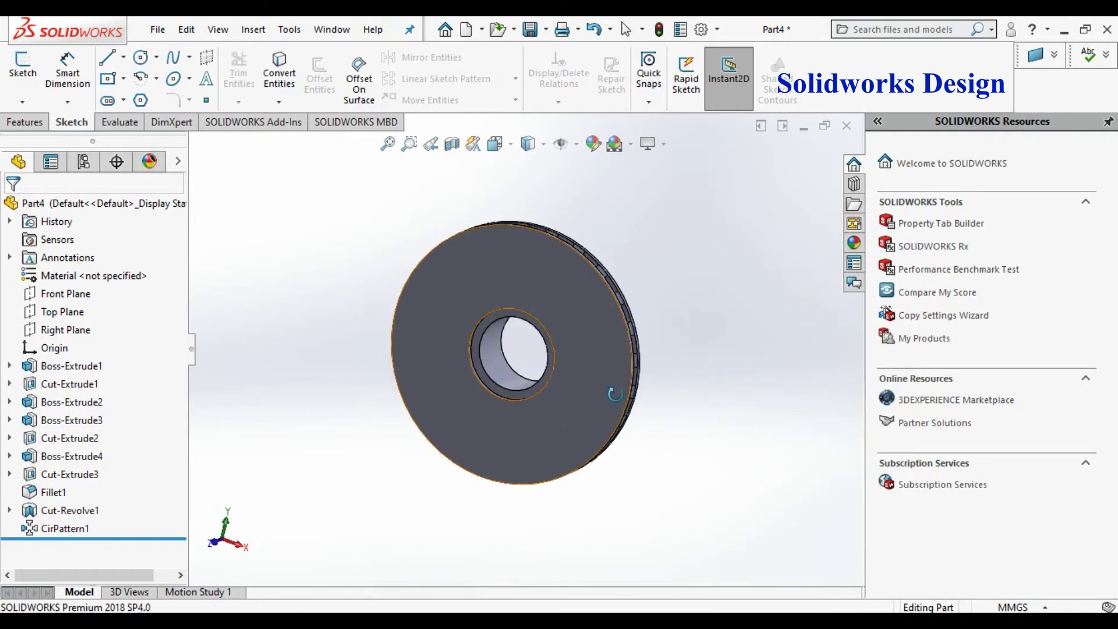
pyautogui.rightClick(613, 386)
pyautogui.click(614, 382)
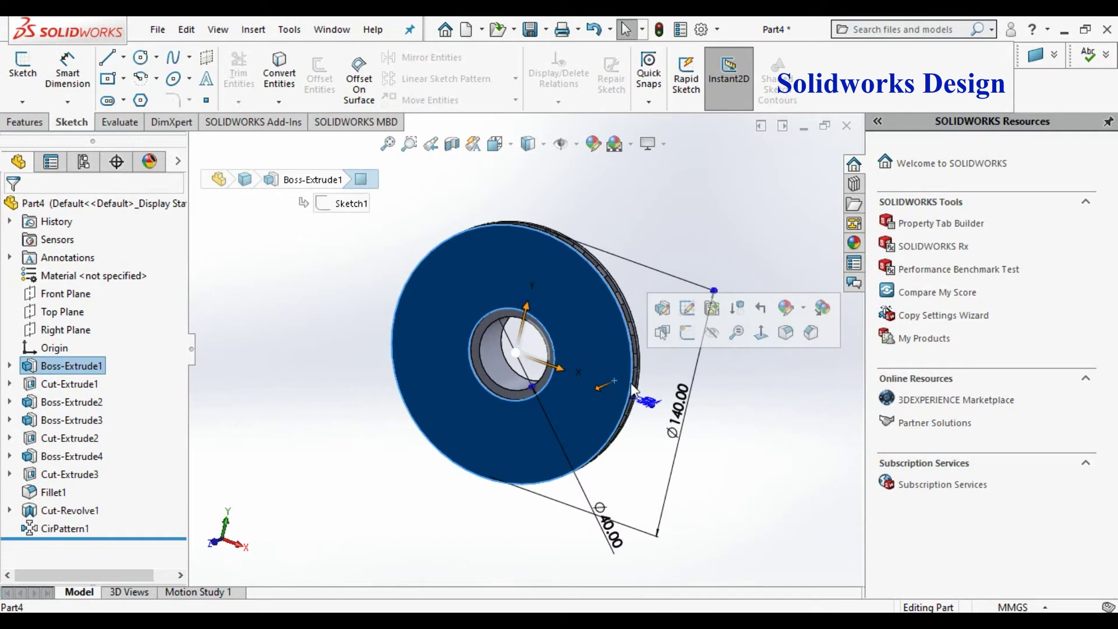
pyautogui.click(744, 420)
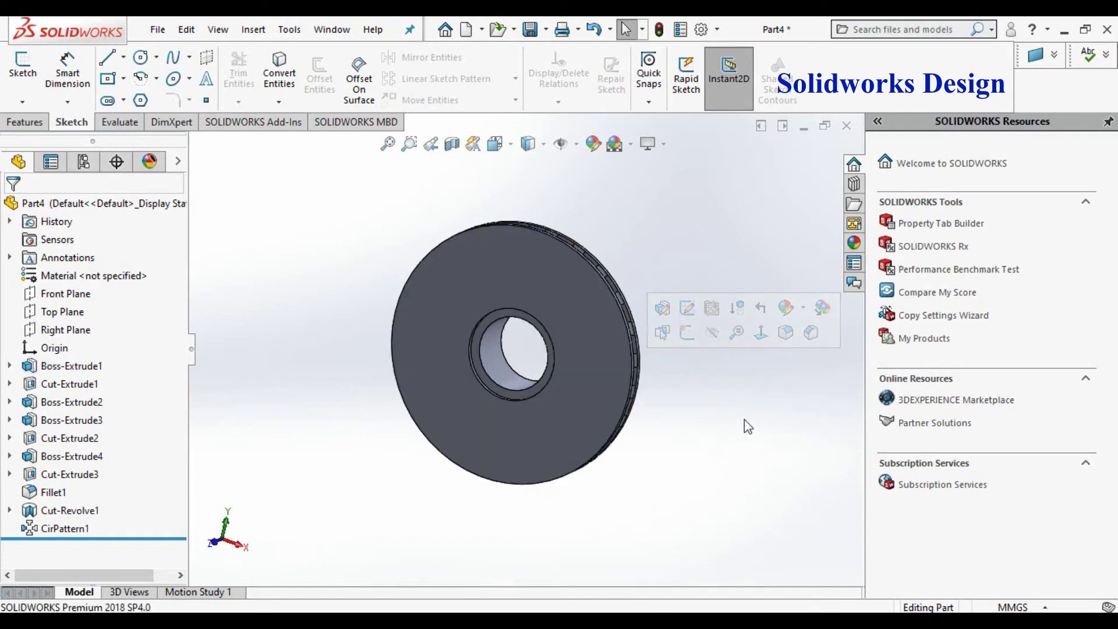
# Step: Open a new sketch on the disc's hub-side annular face, viewed normal to it
pyautogui.rightClick(735, 361)
pyautogui.click(780, 430)
pyautogui.moveTo(783, 430); pyautogui.dragTo(706, 316)
pyautogui.rightClick(708, 318)
pyautogui.click(735, 327)
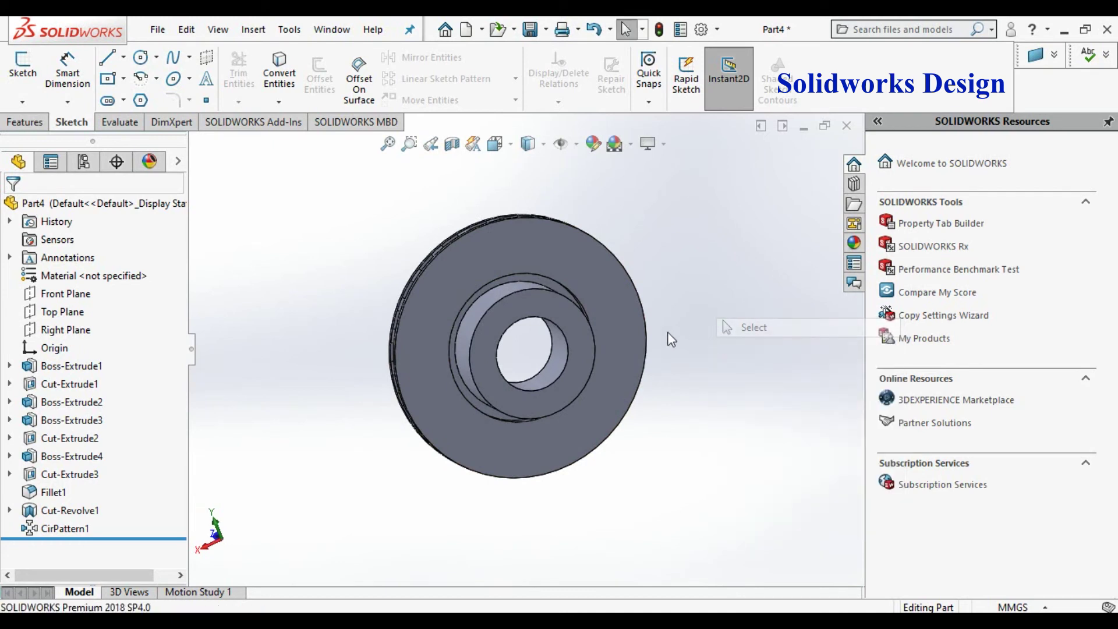
pyautogui.click(634, 328)
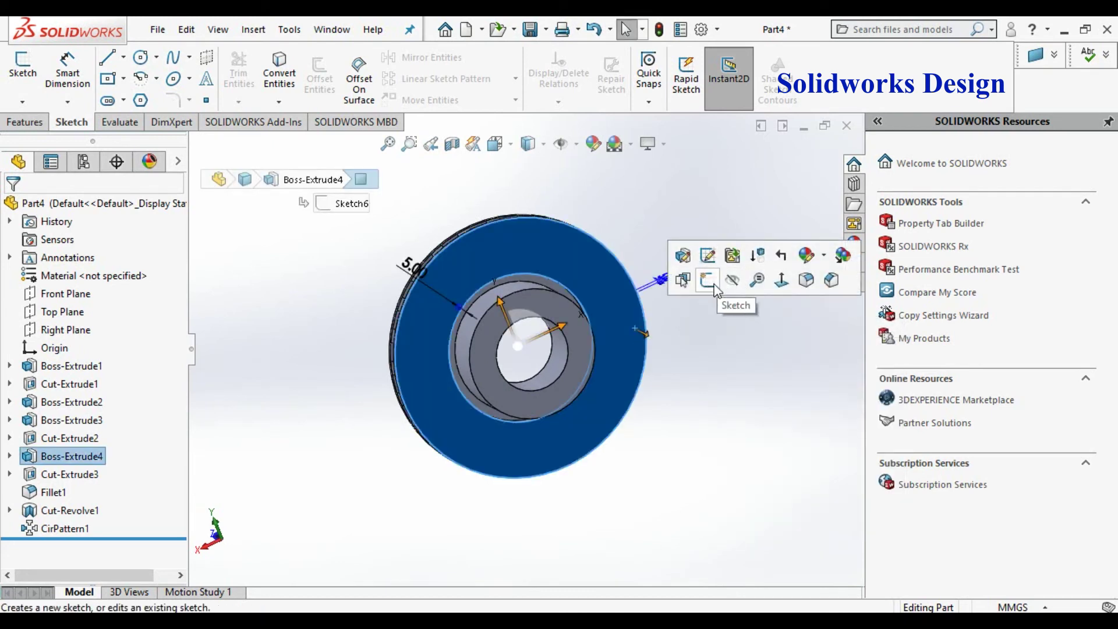
pyautogui.click(781, 281)
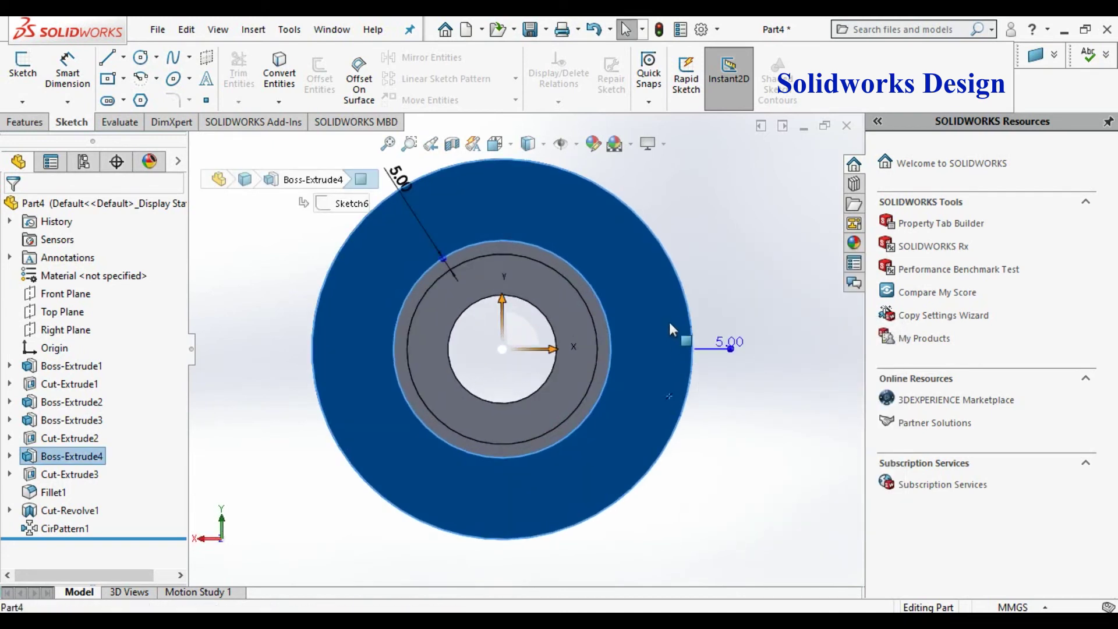
pyautogui.click(793, 275)
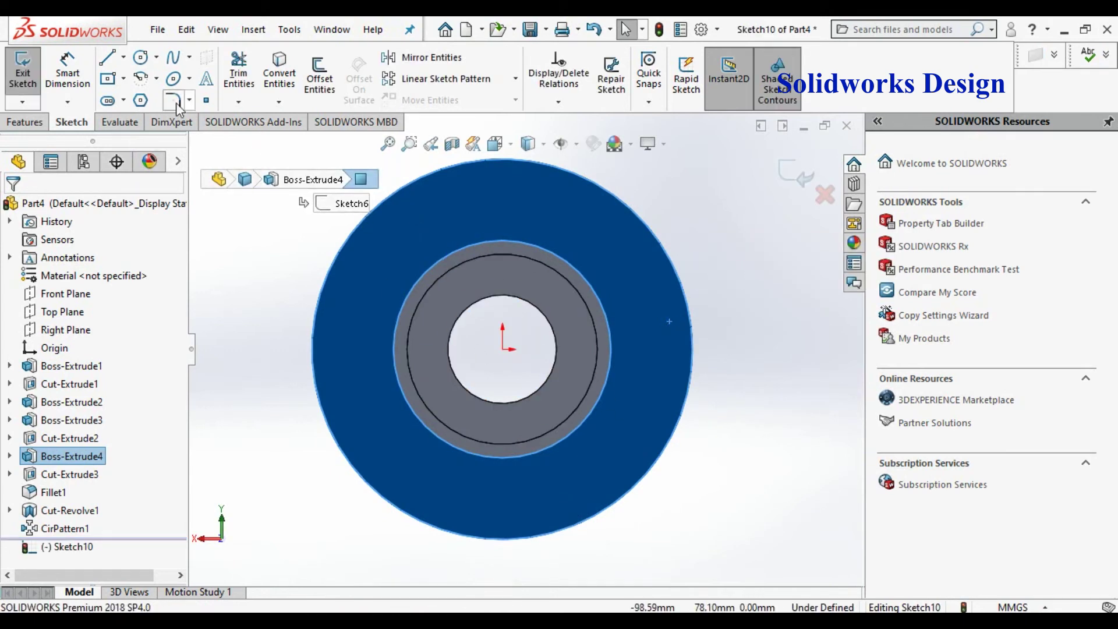
# Step: Sketch a centerpoint arc of 70 mm radius centred on the disc's lowest rim point, from the origin to just beyond the outer edge
pyautogui.click(157, 78)
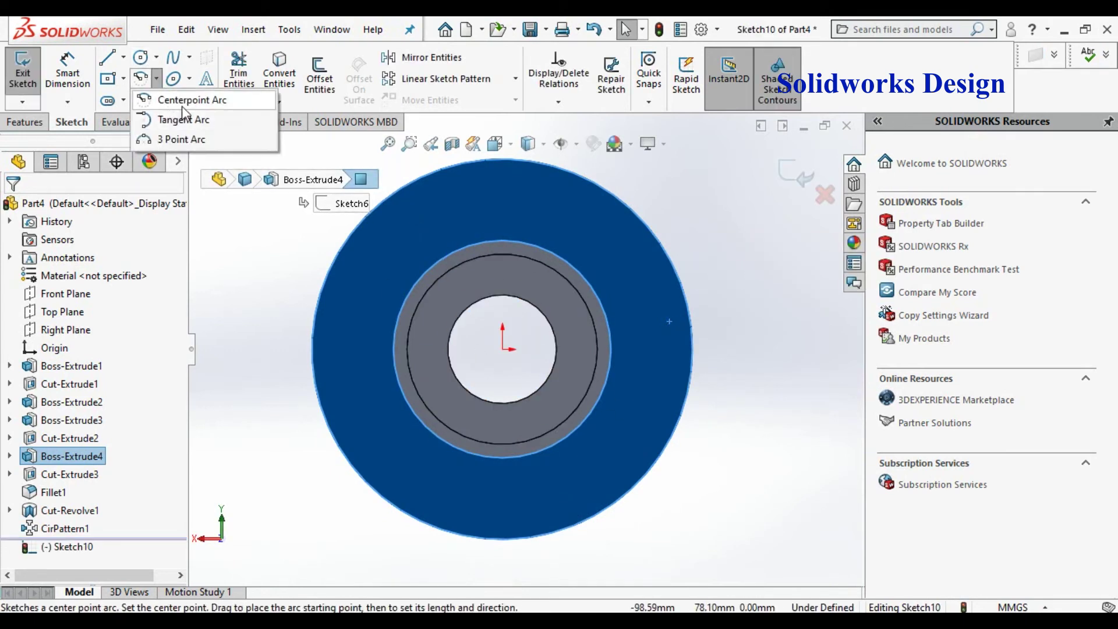
pyautogui.click(182, 102)
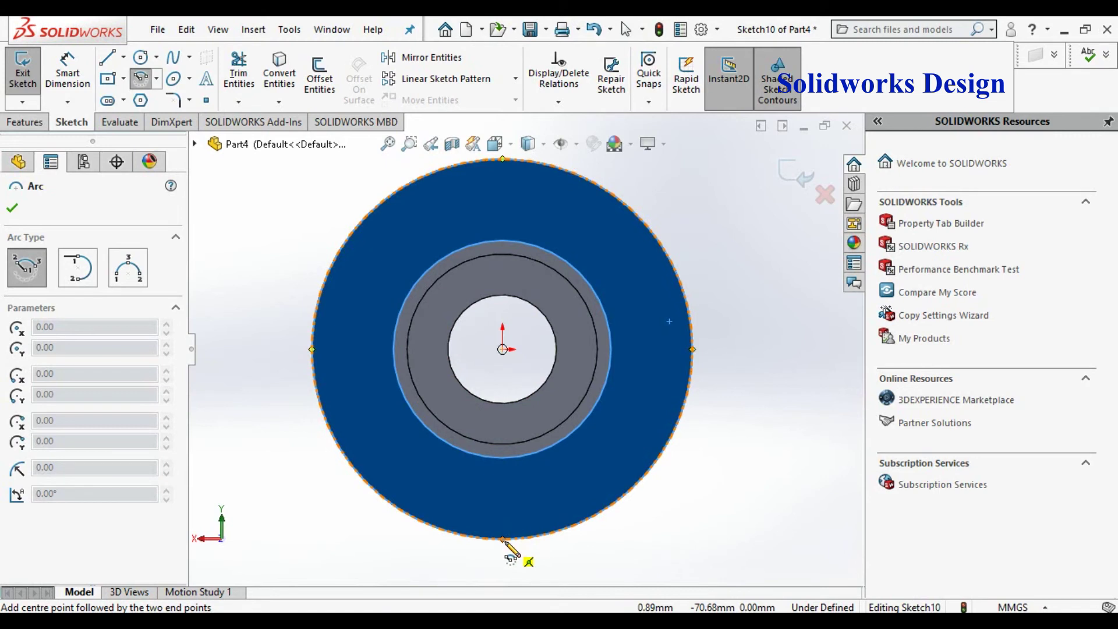
pyautogui.click(502, 540)
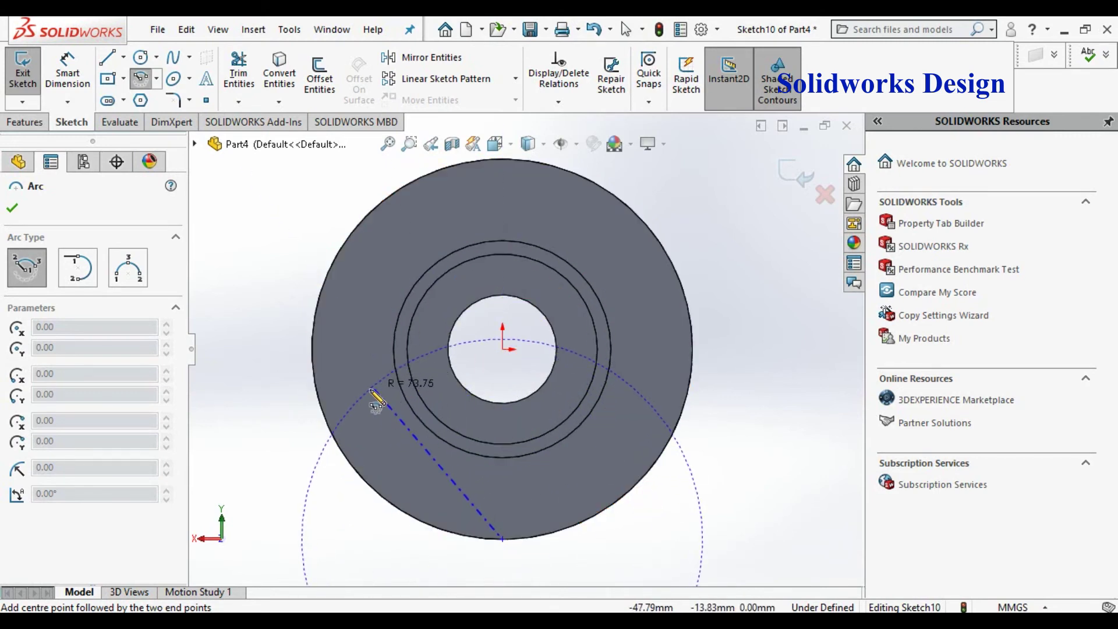
pyautogui.click(502, 349)
pyautogui.click(325, 470)
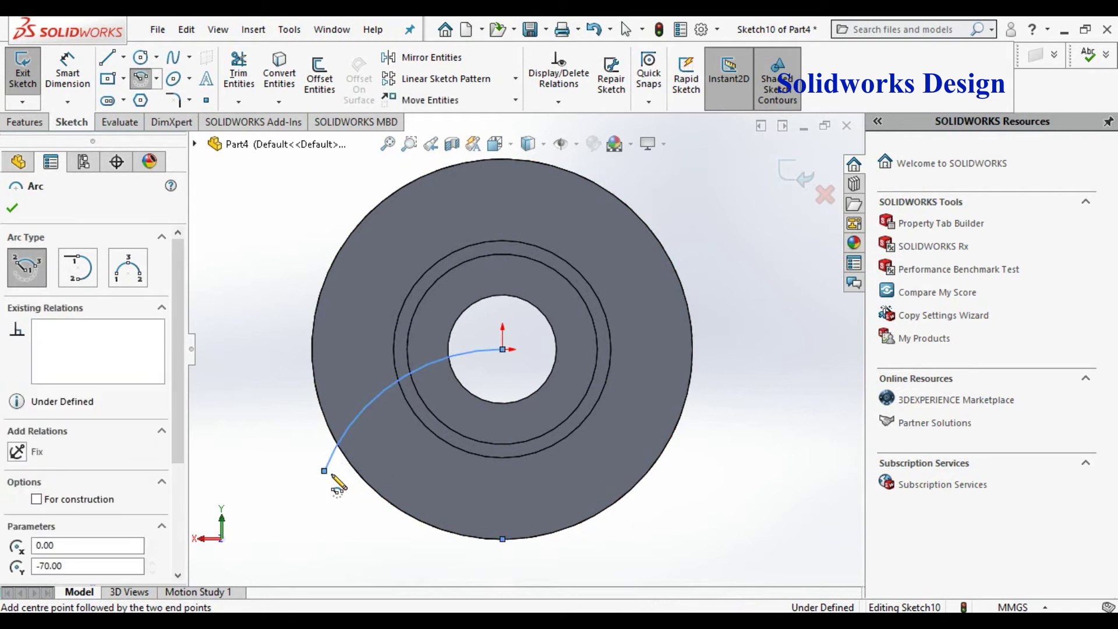
pyautogui.press('Escape')
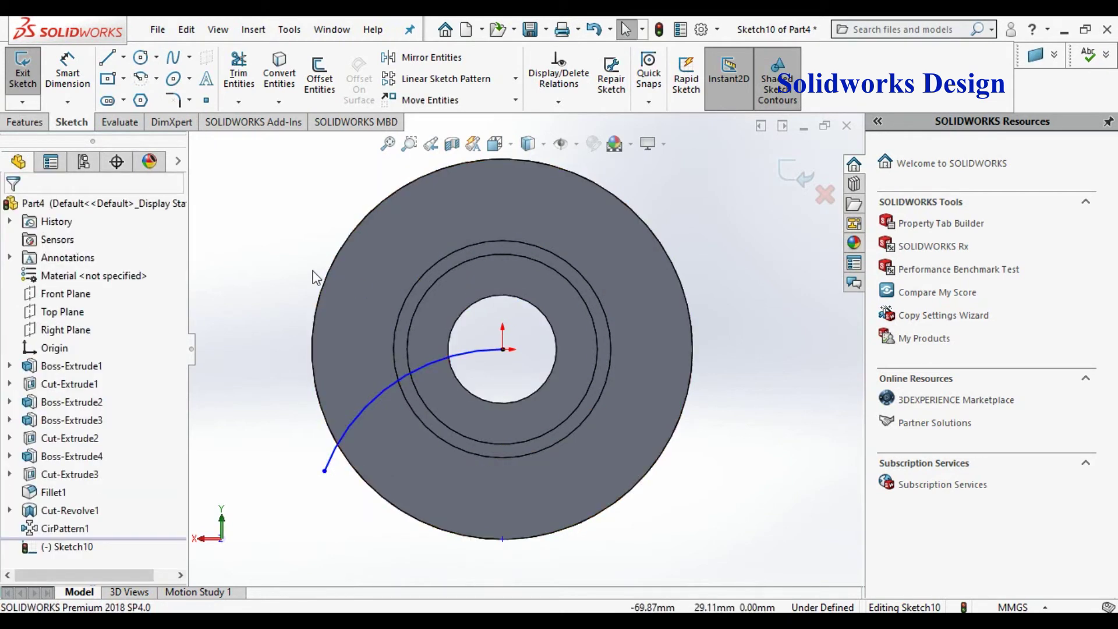
# Step: Sketch a circle centred on the arc just inside the disc's rim, about 56 mm sideways and 29 mm below the origin
pyautogui.click(142, 59)
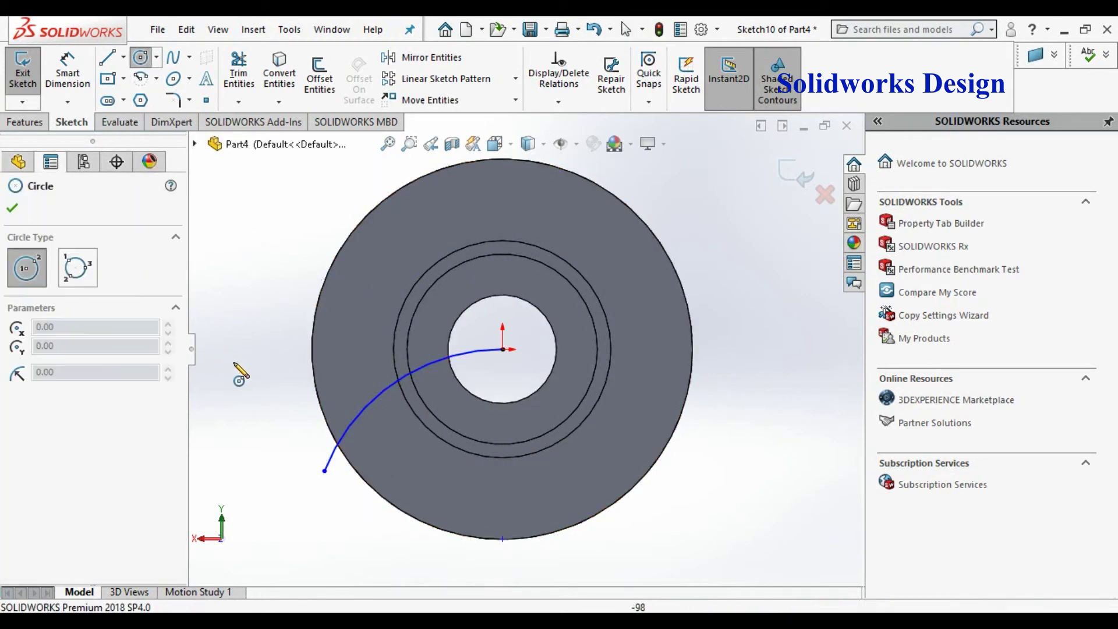
pyautogui.click(349, 428)
pyautogui.click(357, 441)
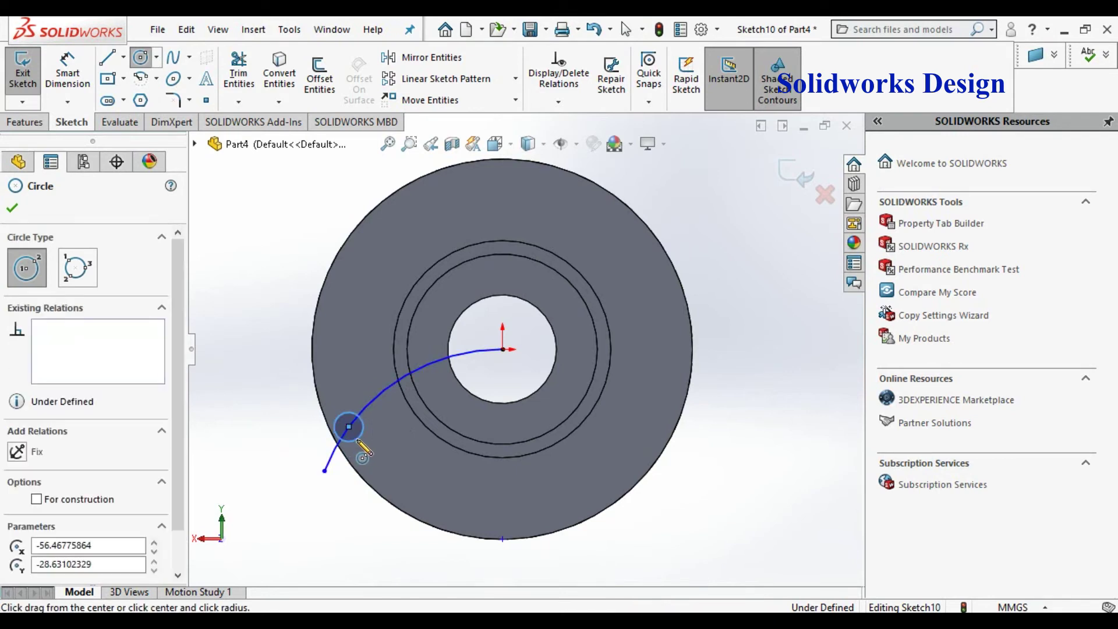
pyautogui.press('Escape')
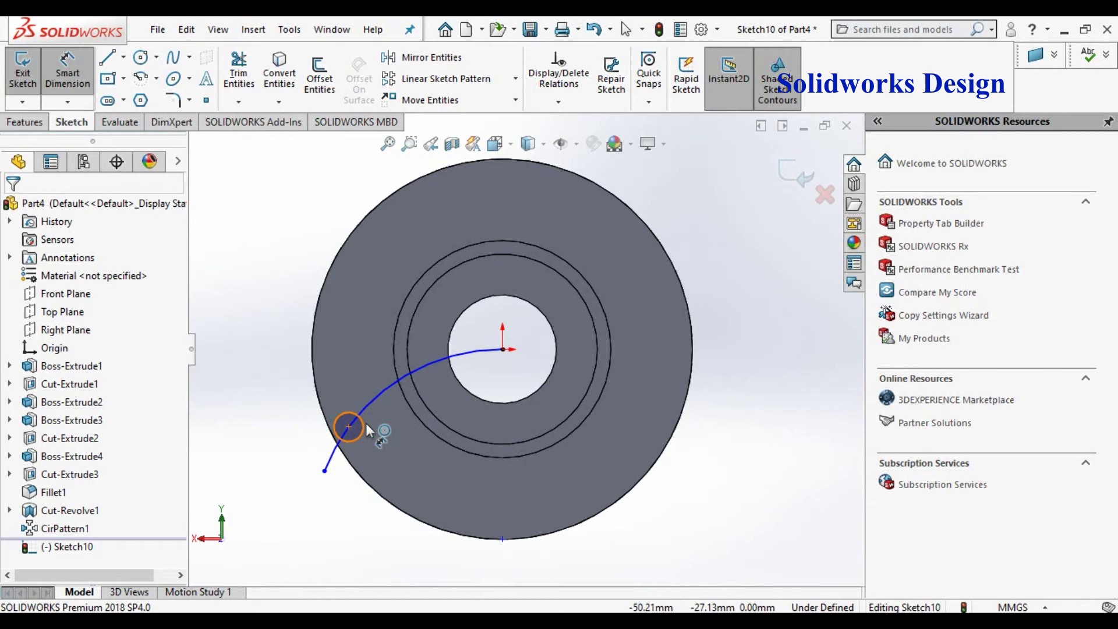
# Step: Dimension the diameter of the circle on the arc at 5 mm
pyautogui.click(365, 430)
pyautogui.click(415, 455)
pyautogui.write('5')
pyautogui.press('Return')
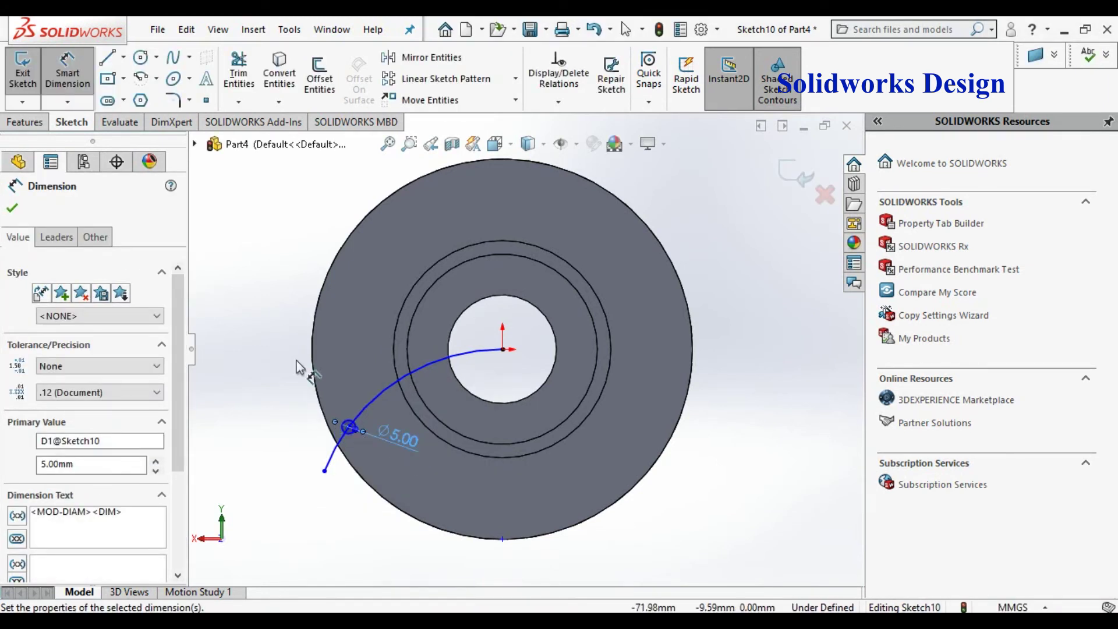
pyautogui.click(90, 81)
pyautogui.scroll(-3, 374, 445)
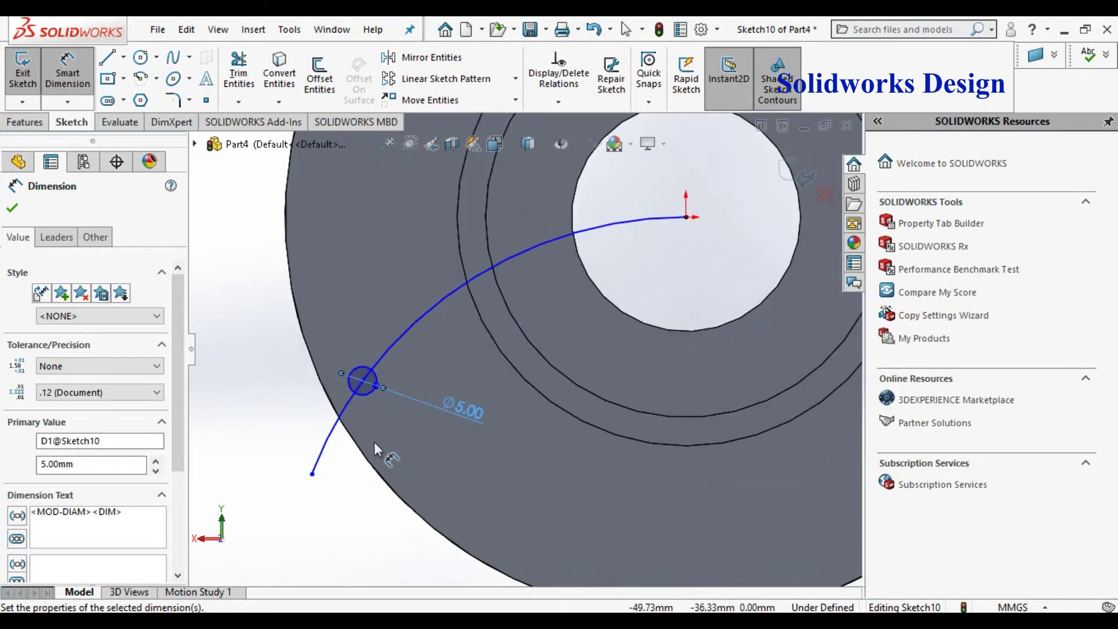
pyautogui.click(362, 381)
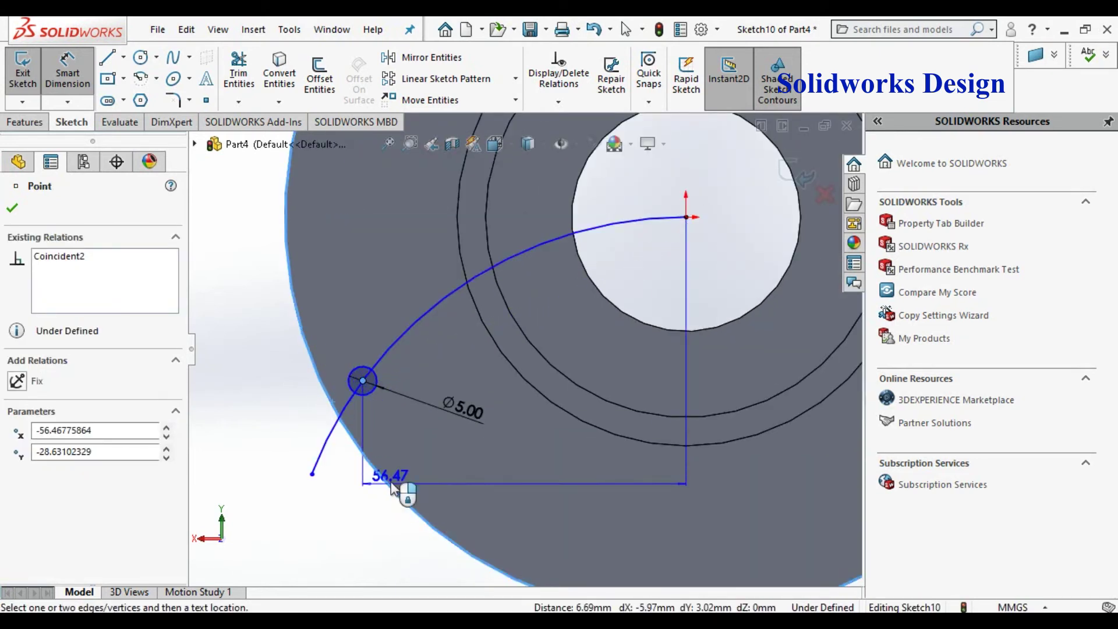
pyautogui.press('Escape')
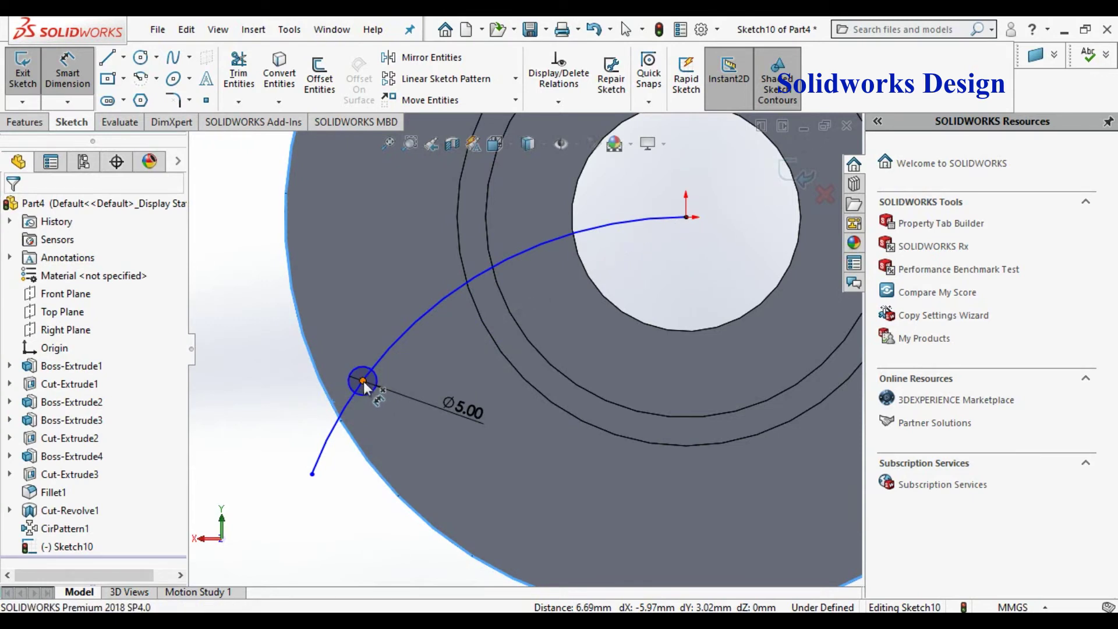
pyautogui.click(362, 382)
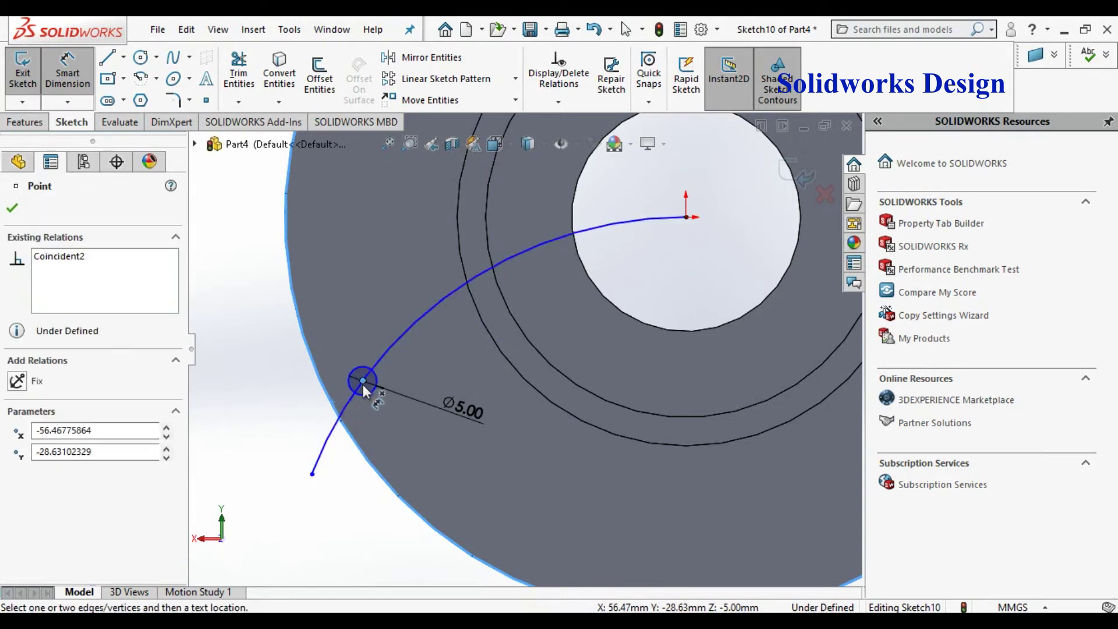
pyautogui.press('Escape')
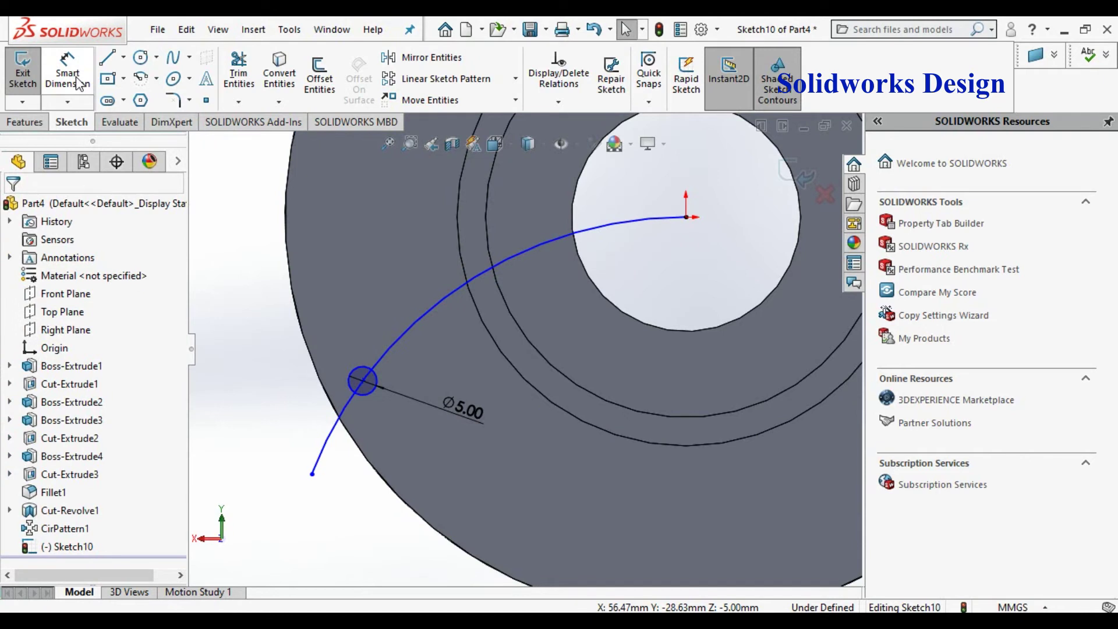
# Step: Dimension the distance between the disc's outer circular edge, measured from its centre, and the 5 mm circle's centre at 60 mm
pyautogui.click(333, 391)
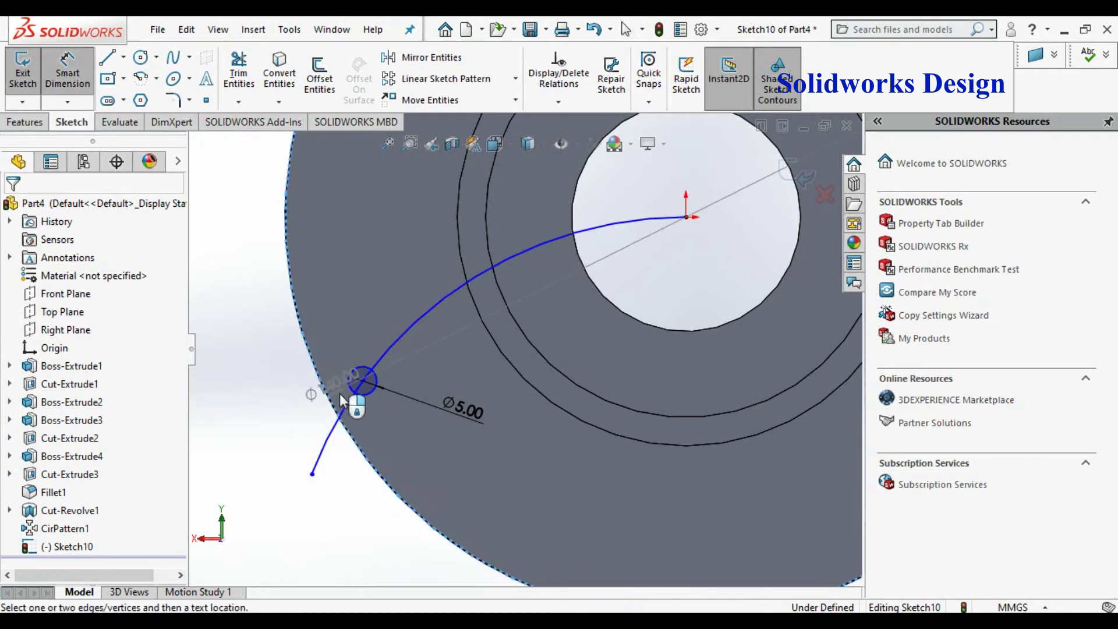
pyautogui.click(363, 382)
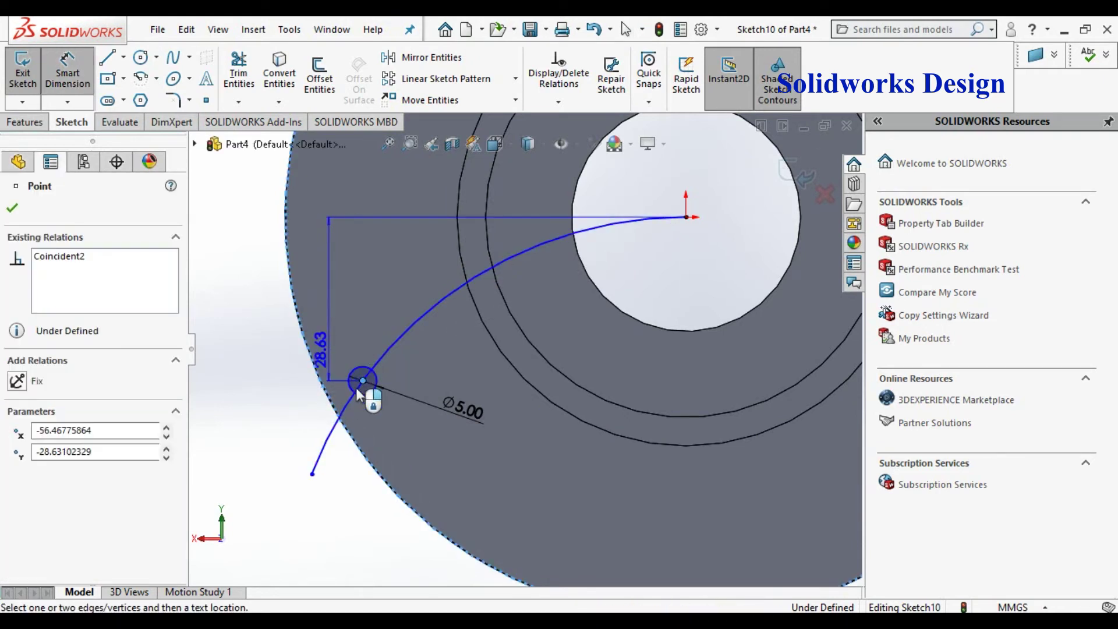
pyautogui.click(400, 306)
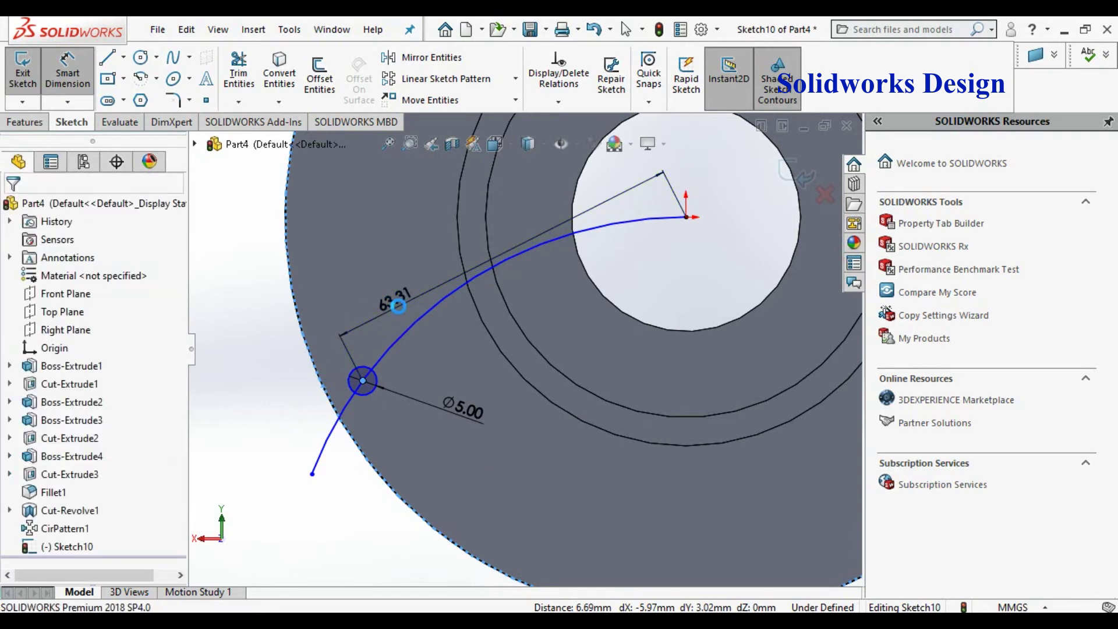
pyautogui.write('7')
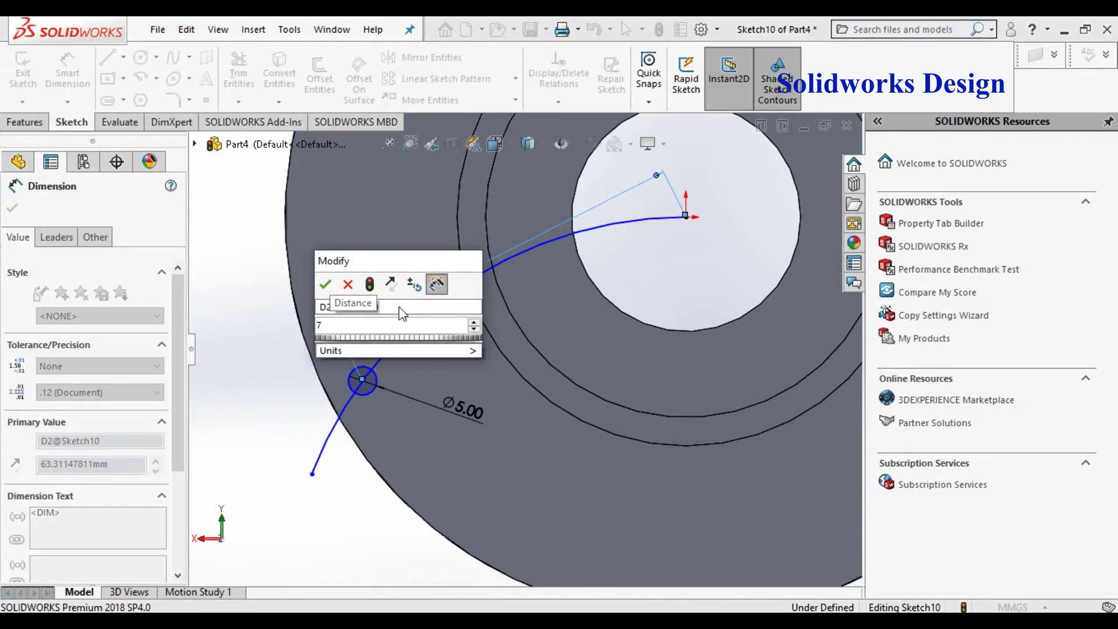
pyautogui.press('BackSpace')
pyautogui.write('60.00mm')
pyautogui.press('Return')
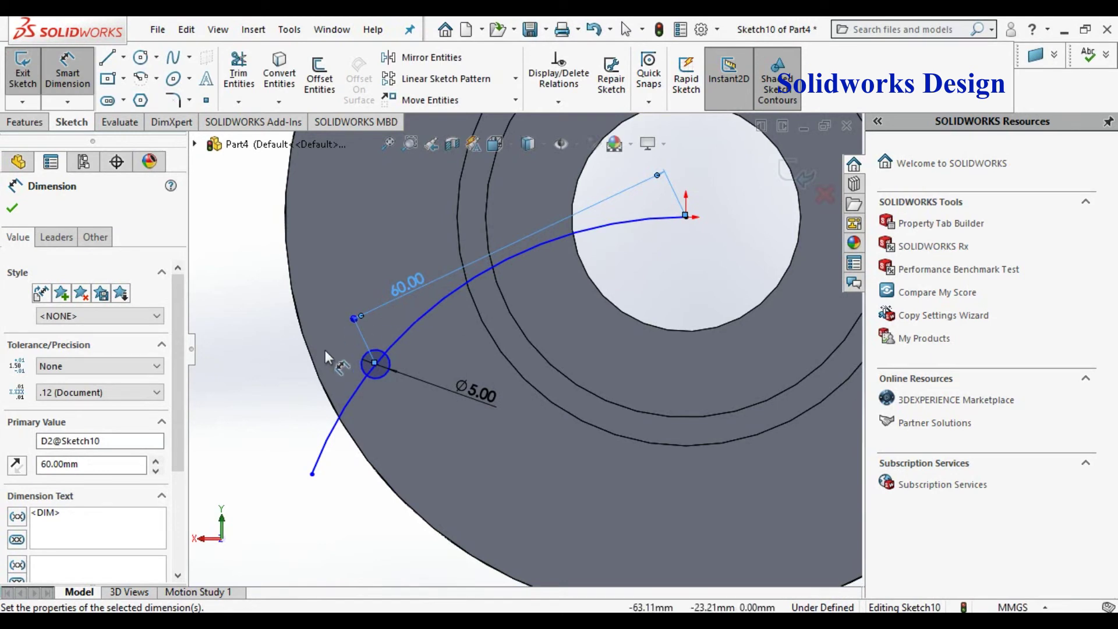
pyautogui.press('Escape')
# Step: Sketch two more circles centred on the arc inward of the first, about 49 mm and 44 mm sideways from the origin
pyautogui.click(149, 55)
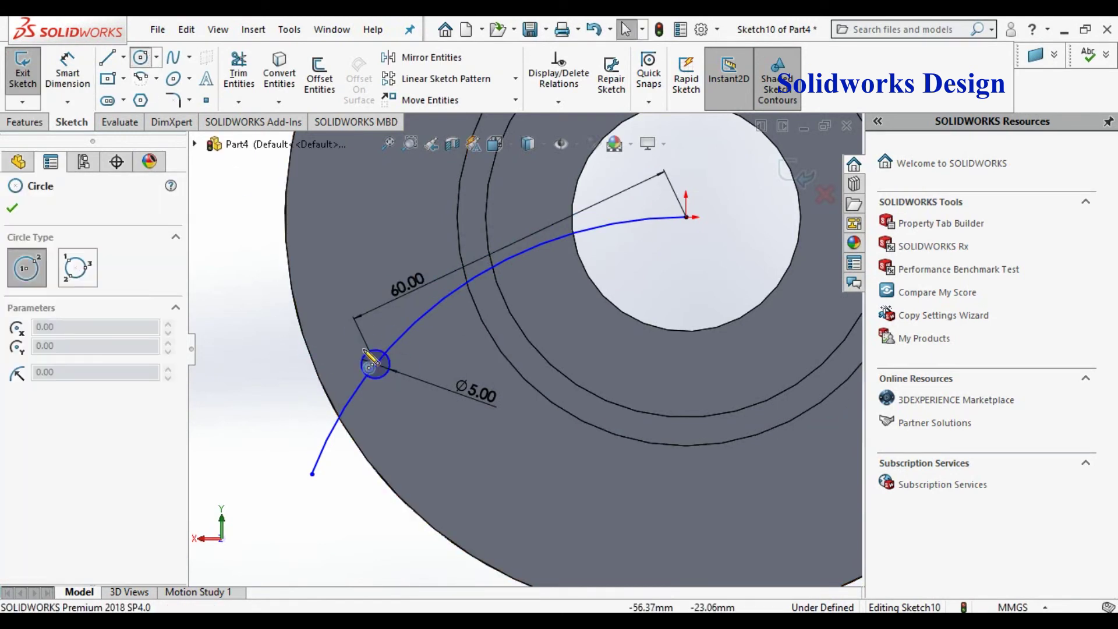
pyautogui.click(403, 334)
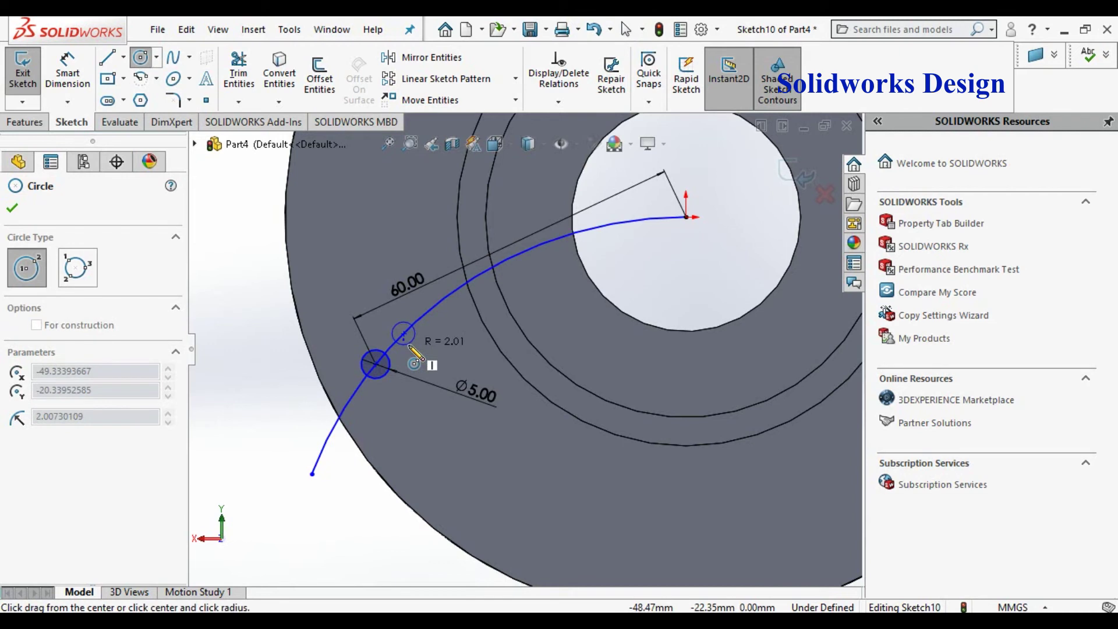
pyautogui.click(416, 337)
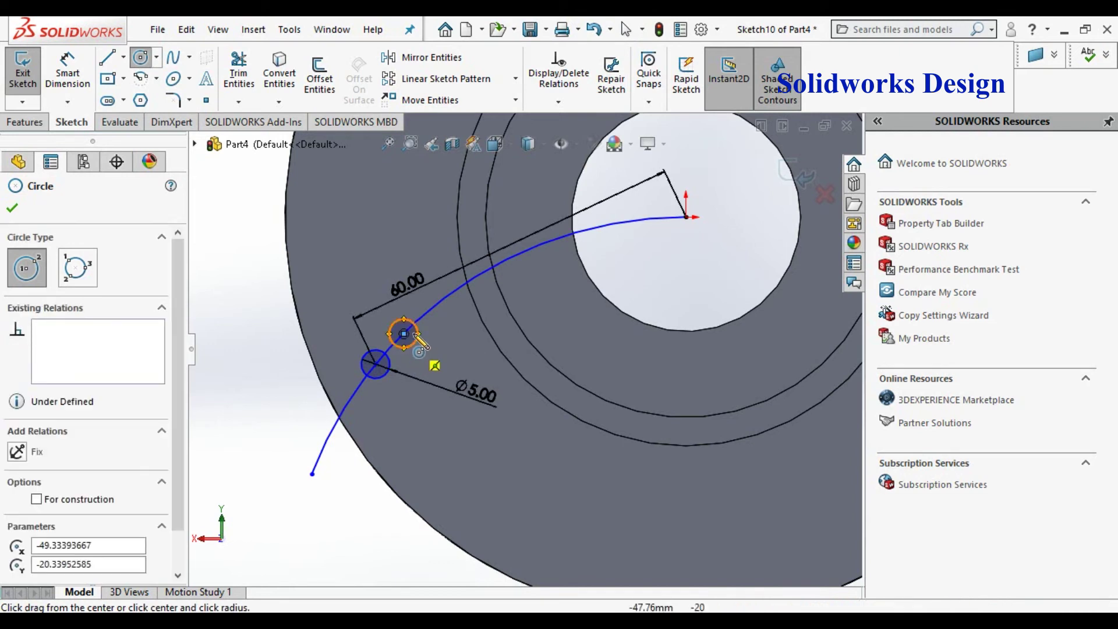
pyautogui.click(435, 305)
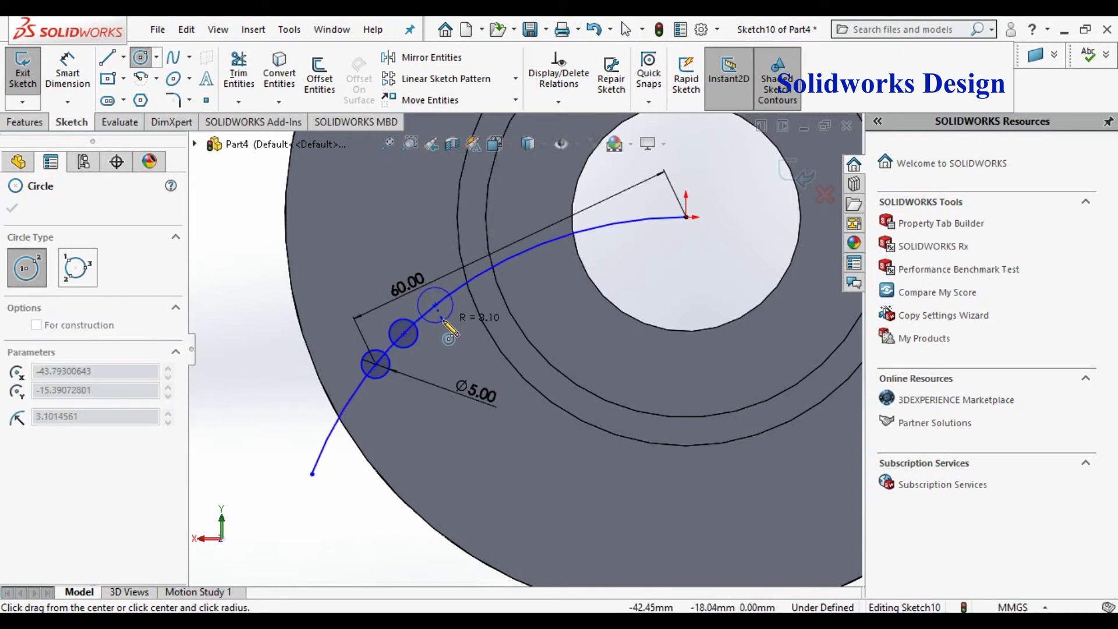
pyautogui.click(449, 328)
pyautogui.press('Escape')
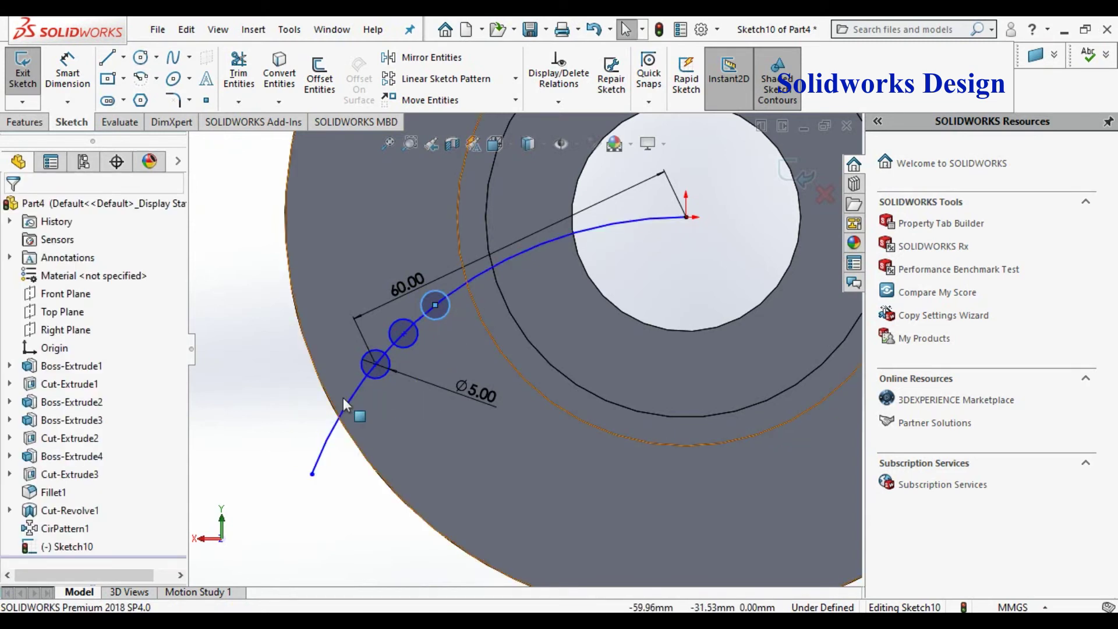
# Step: Make the three circles on the arc equal in size
pyautogui.click(71, 76)
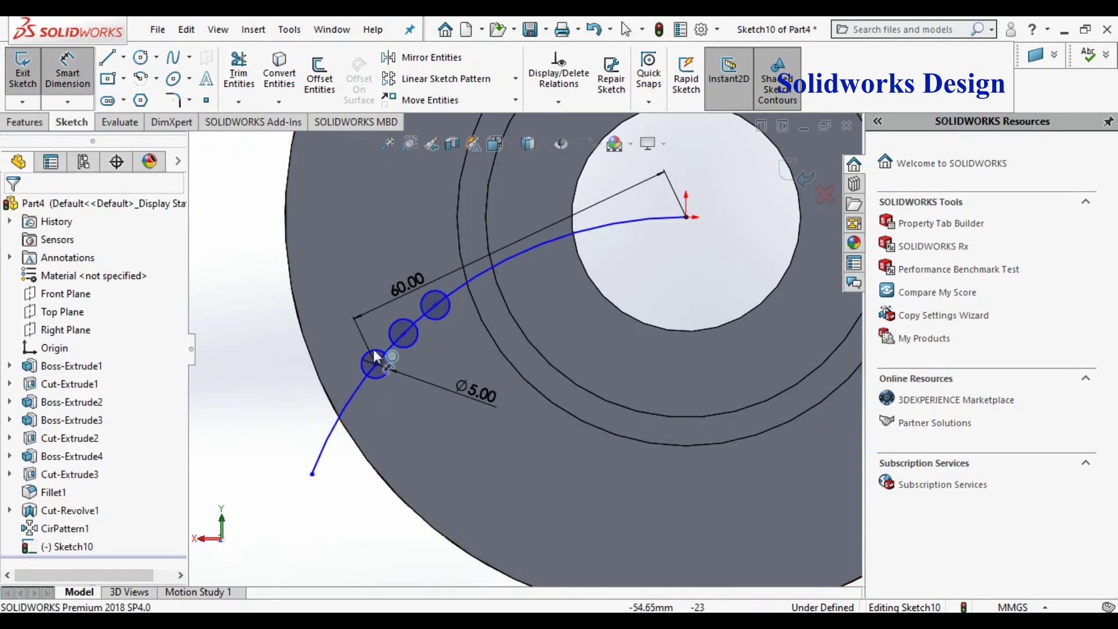
pyautogui.press('Escape')
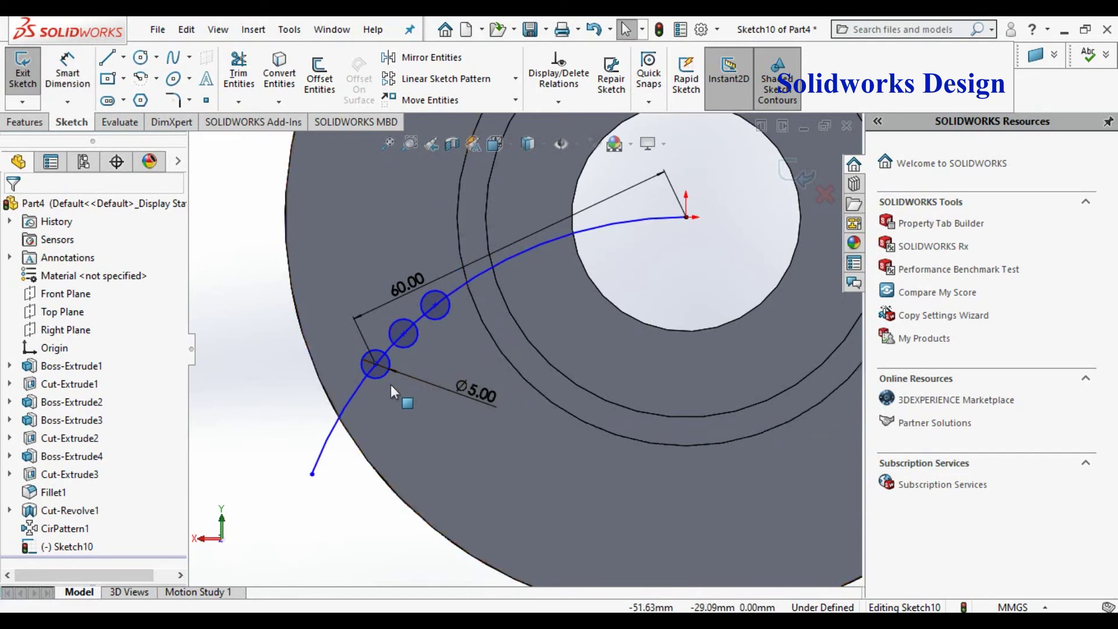
pyautogui.click(383, 376)
pyautogui.keyDown('ctrl'); pyautogui.click(415, 346); pyautogui.keyUp('ctrl')
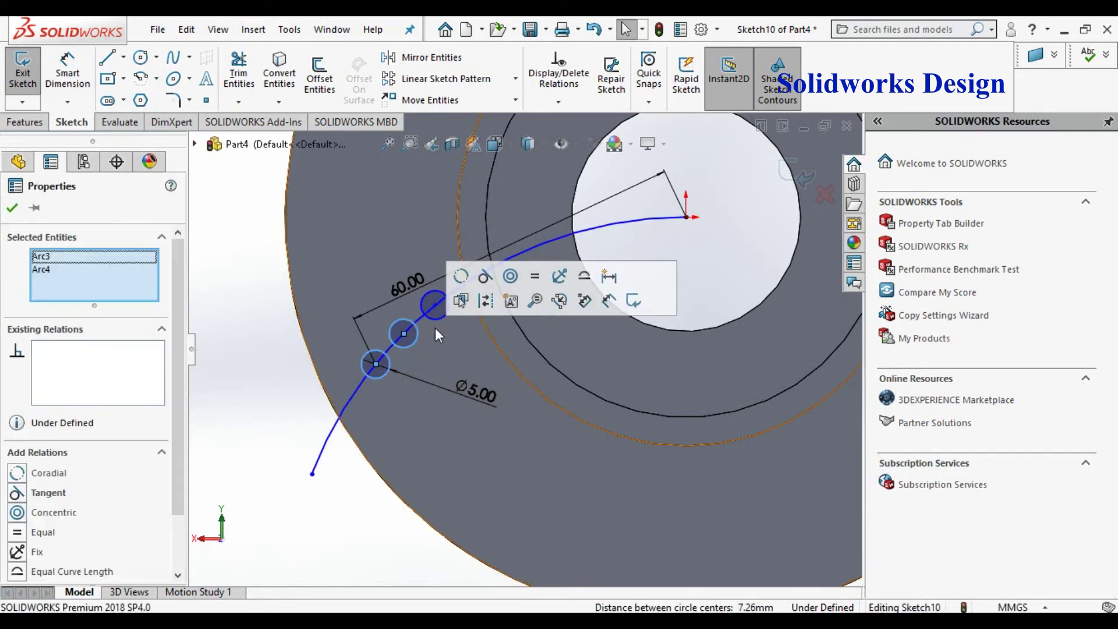
pyautogui.keyDown('ctrl'); pyautogui.click(436, 321); pyautogui.keyUp('ctrl')
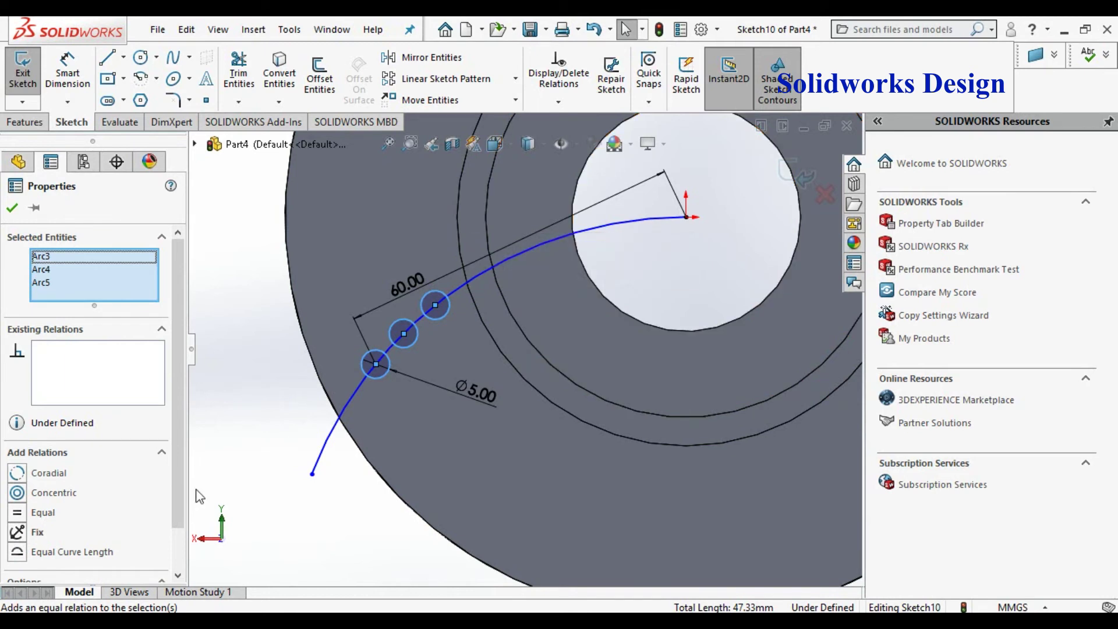
pyautogui.click(14, 208)
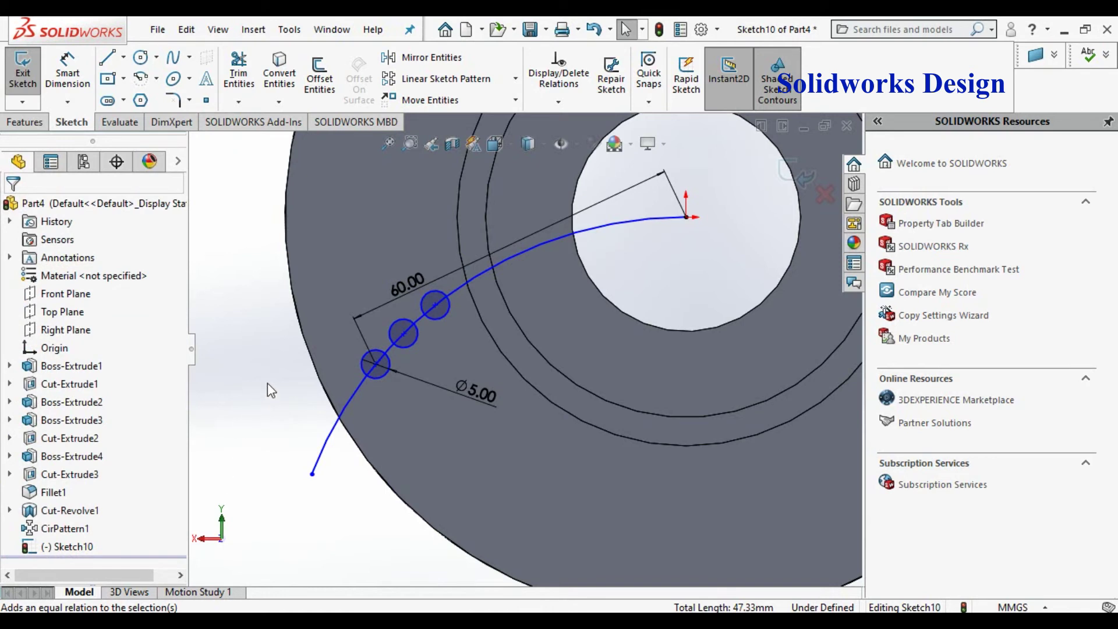
# Step: Dimension the aligned distance between the centres of the first and second circles on the arc at 6 mm
pyautogui.click(68, 73)
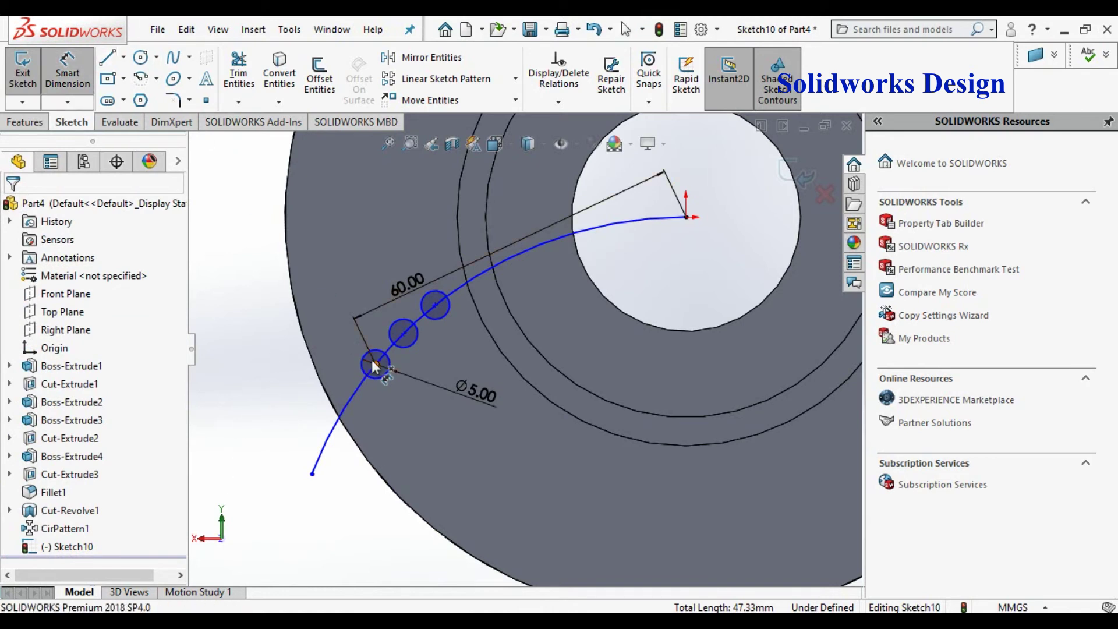
pyautogui.click(373, 362)
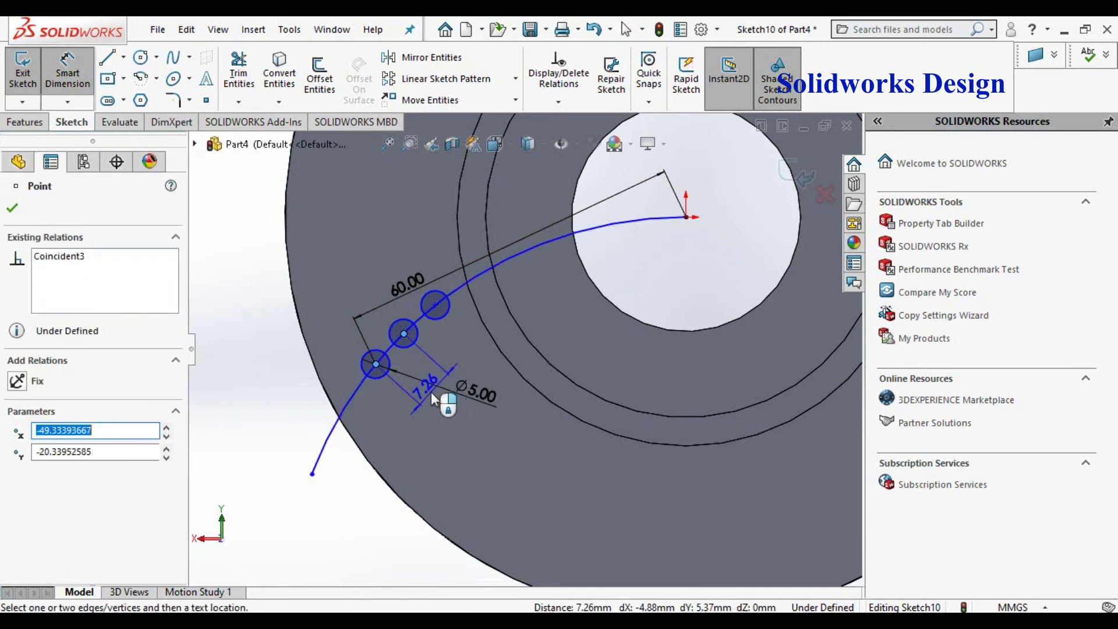
pyautogui.click(427, 398)
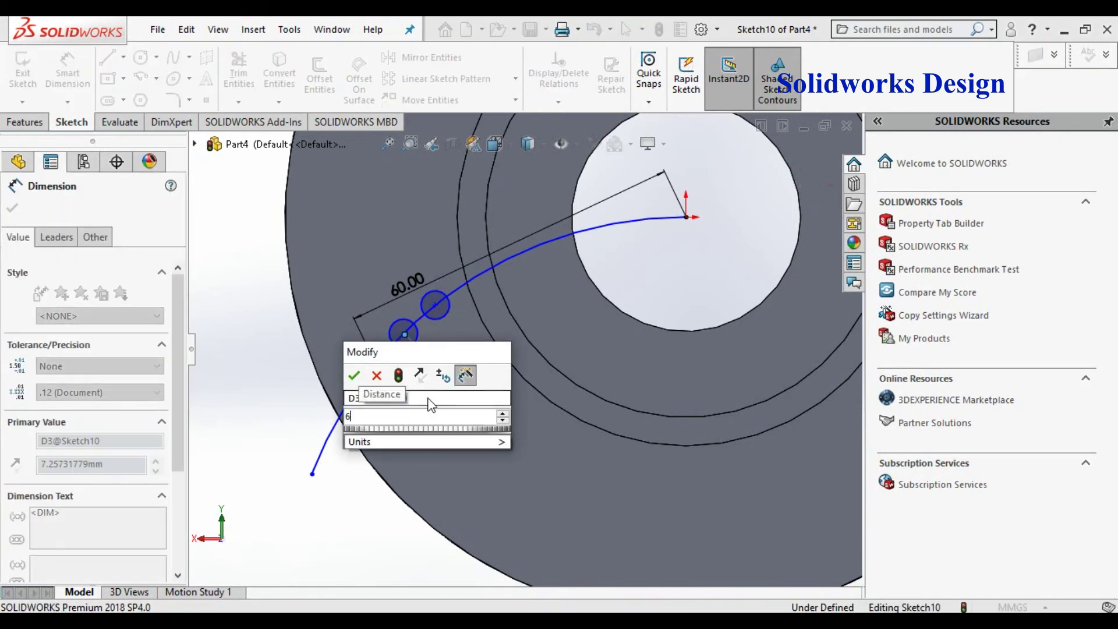
pyautogui.press('Return')
pyautogui.write('6')
pyautogui.press('Return')
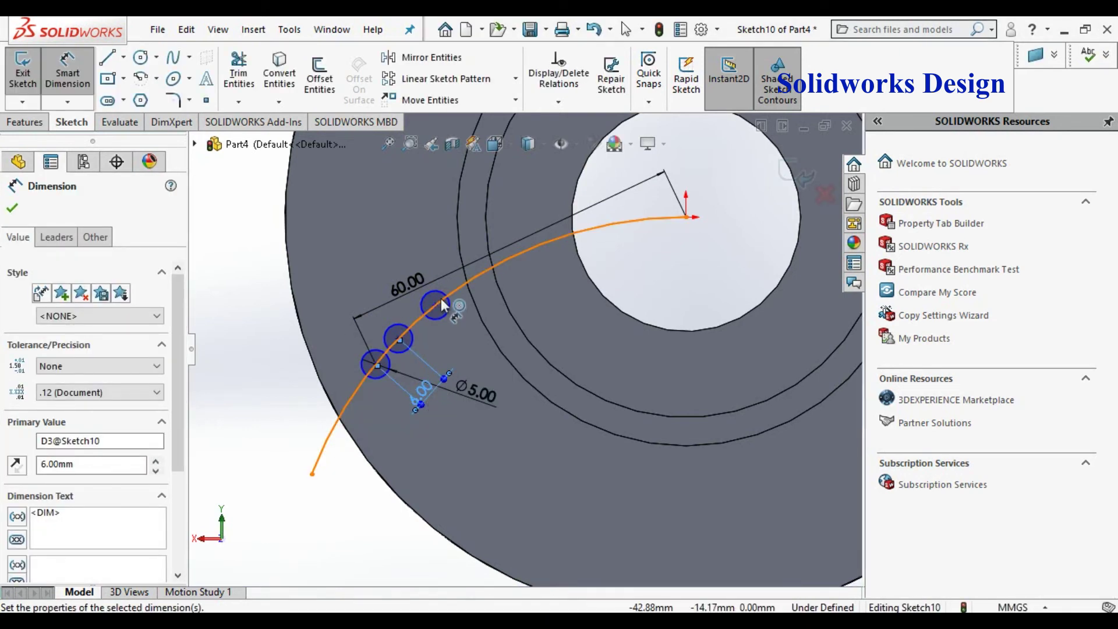
# Step: Dimension the aligned distance between the centres of the second and third circles on the arc at 6 mm
pyautogui.click(435, 305)
pyautogui.click(399, 338)
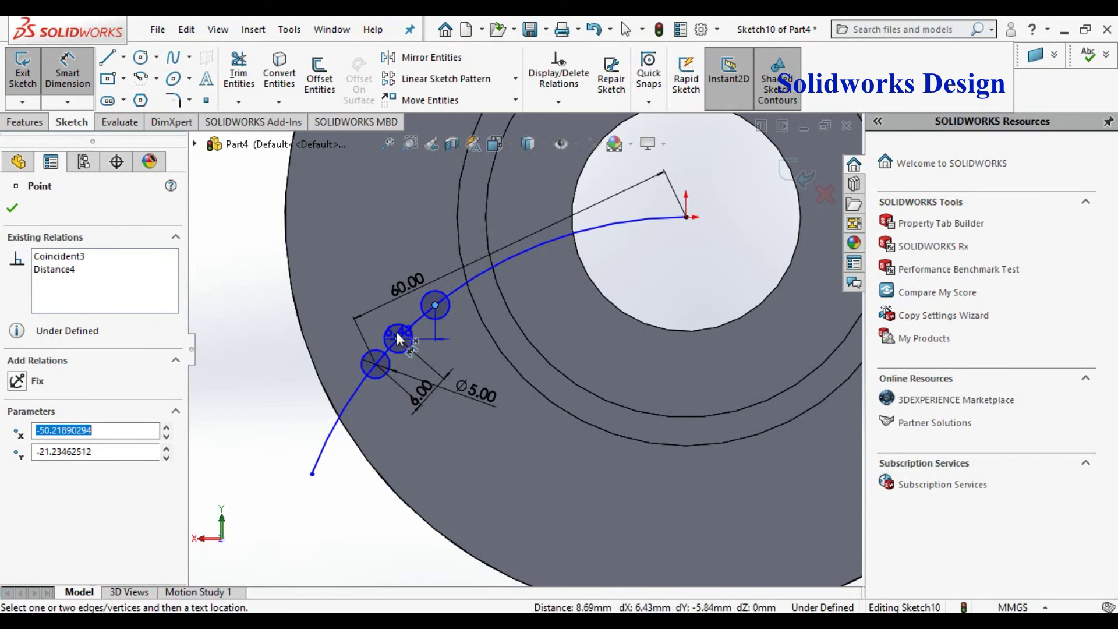
pyautogui.click(362, 281)
pyautogui.write('6')
pyautogui.press('Return')
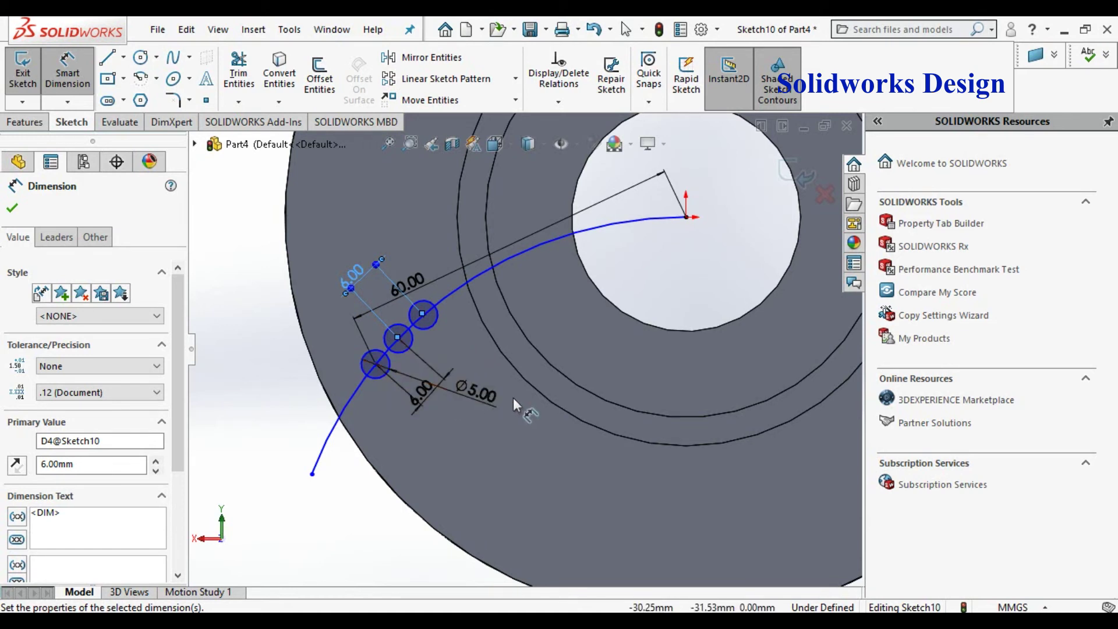
pyautogui.press('Escape')
# Step: Try a distance of 65 mm between the disc's centre and the outermost circle
pyautogui.doubleClick(421, 272)
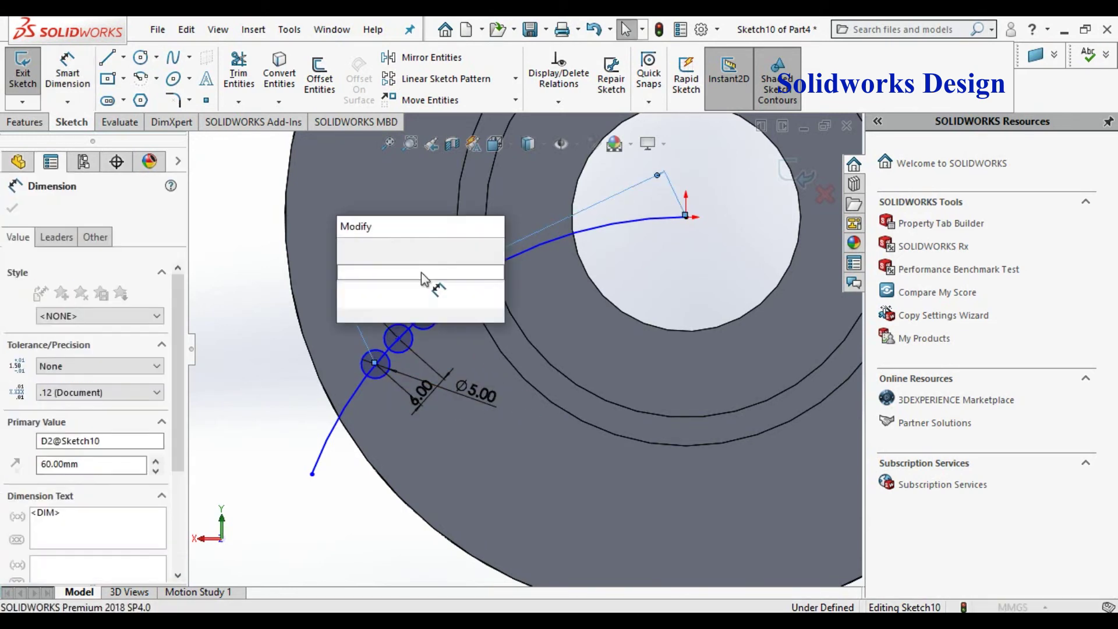
pyautogui.write('65')
pyautogui.press('Return')
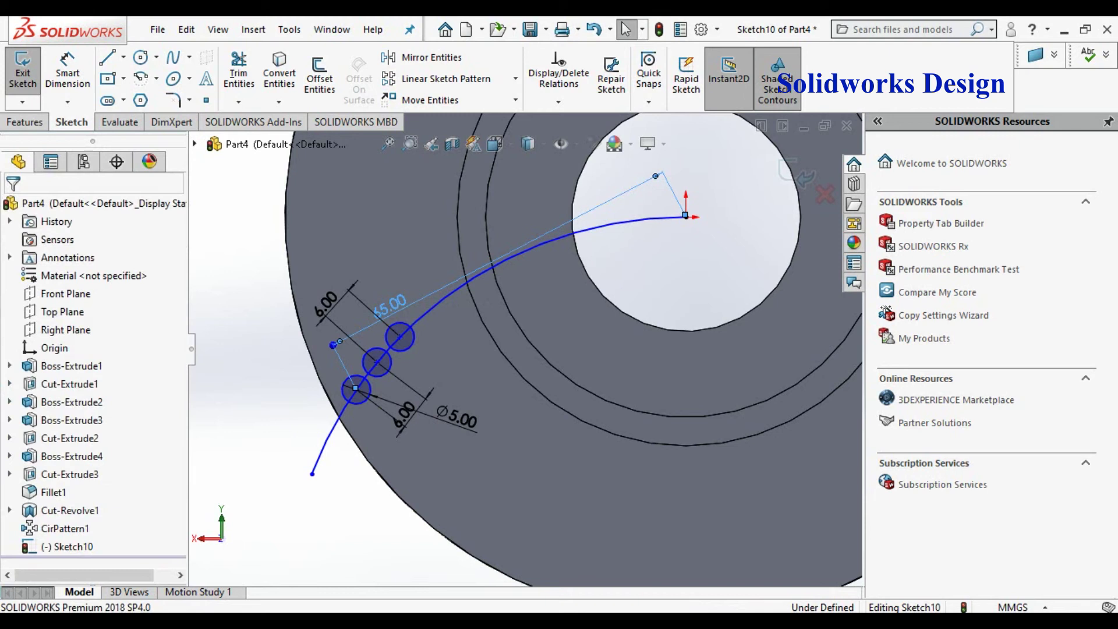
# Step: Set the distance from the disc's centre to the outermost circle to 63 mm
pyautogui.doubleClick(398, 307)
pyautogui.write('63')
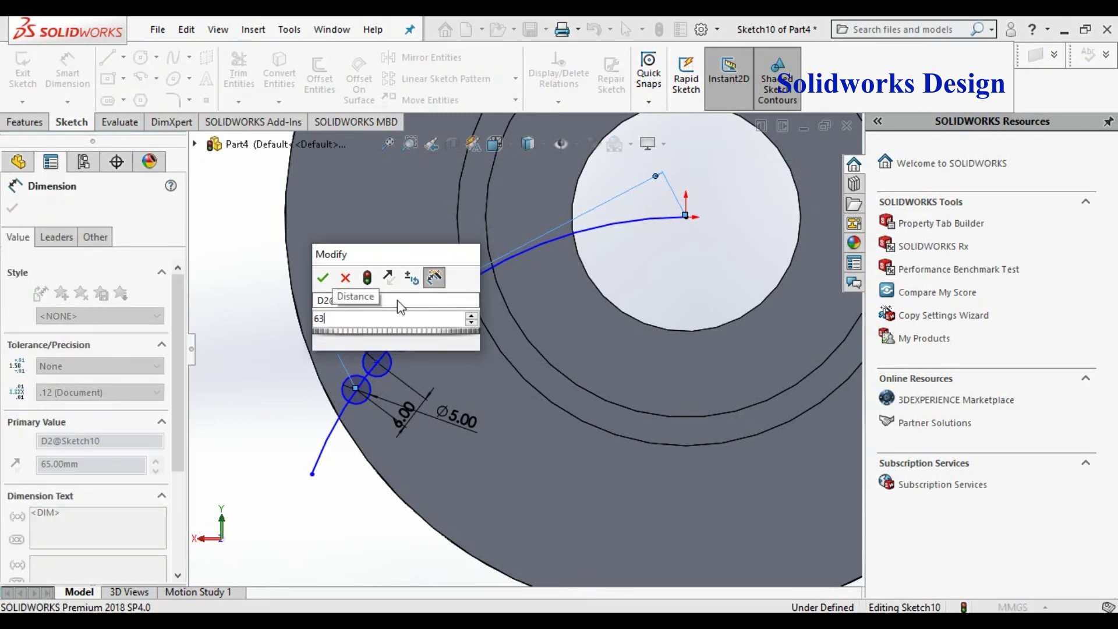
pyautogui.press('Return')
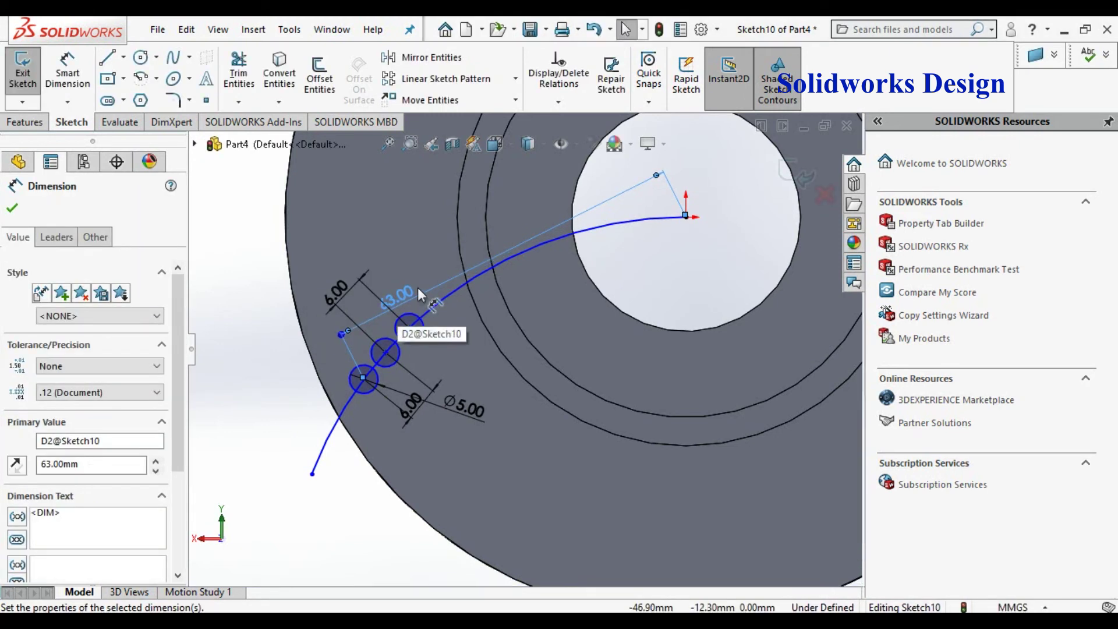
# Step: Sketch a fourth circle on the arc about 43 mm sideways and 15 mm below the origin, and make it equal to the third circle
pyautogui.click(140, 57)
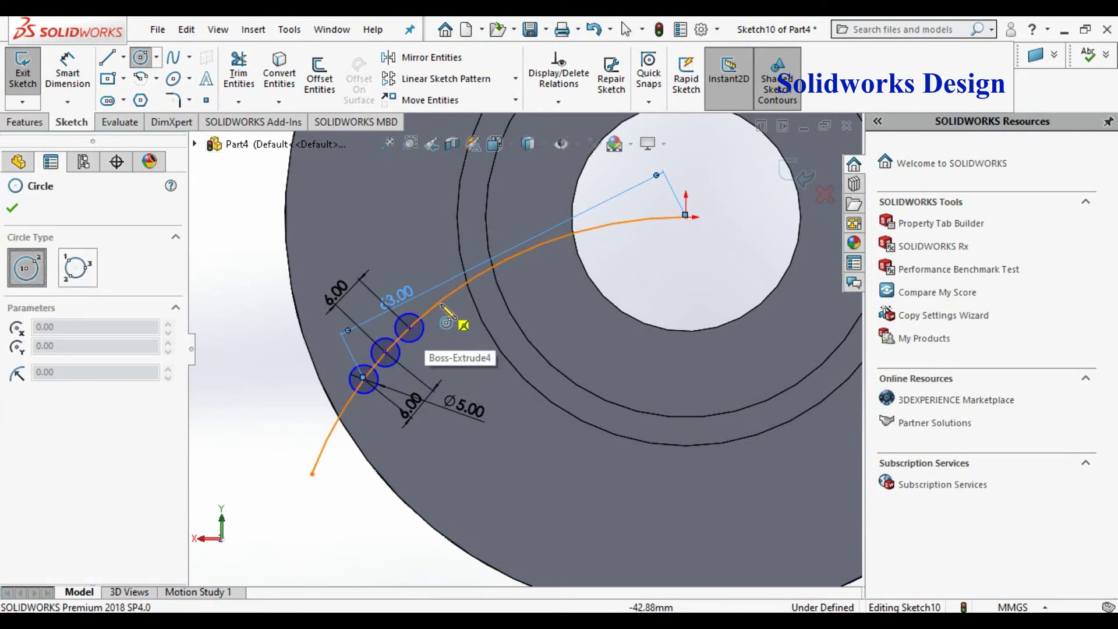
pyautogui.click(442, 302)
pyautogui.click(452, 316)
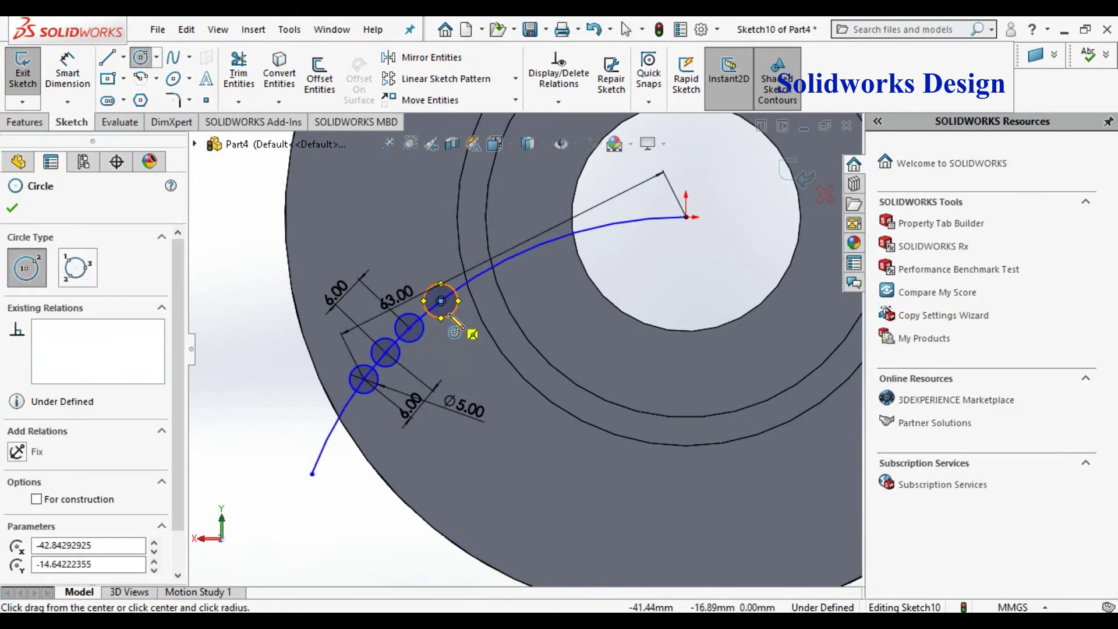
pyautogui.press('Escape')
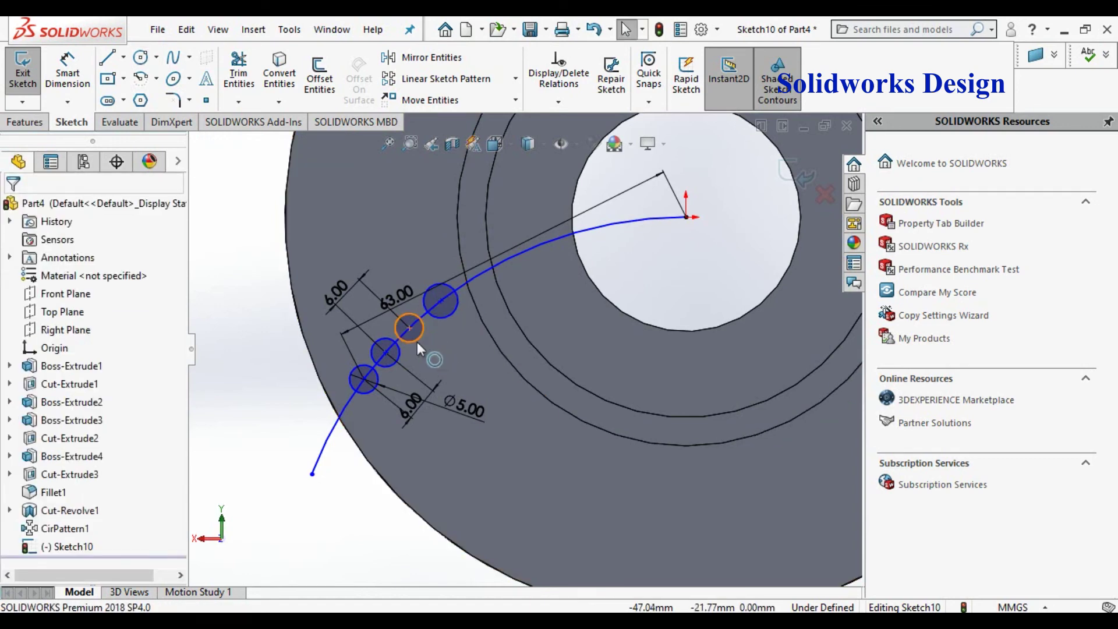
pyautogui.click(417, 342)
pyautogui.keyDown('ctrl'); pyautogui.click(447, 320); pyautogui.keyUp('ctrl')
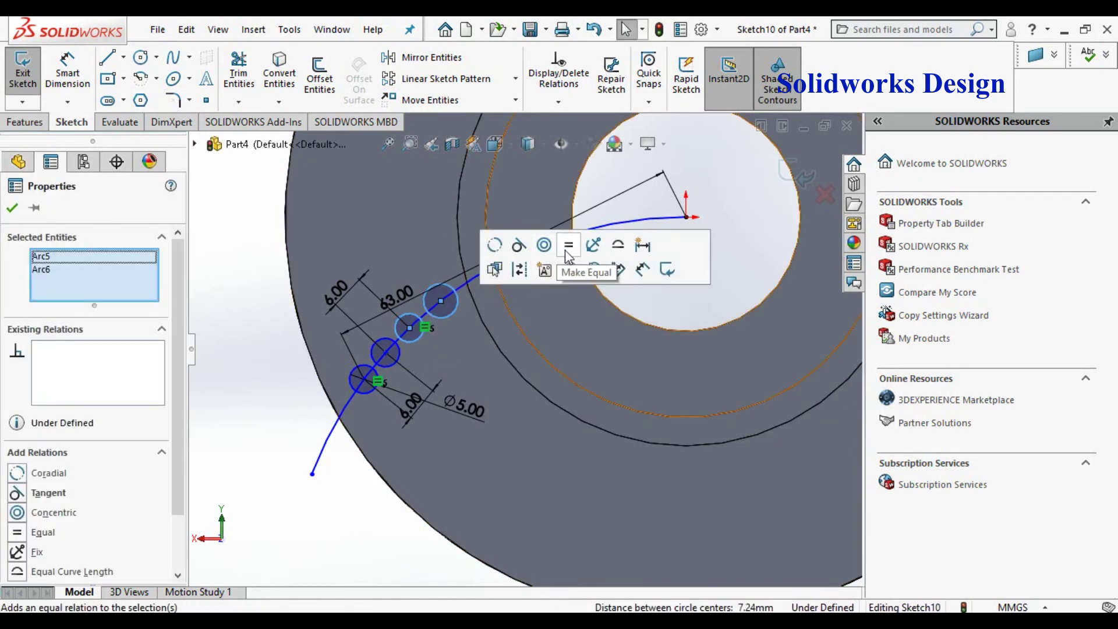
pyautogui.click(18, 208)
# Step: Dimension the aligned distance between the centres of the third and fourth circles on the arc at 6 mm
pyautogui.click(68, 71)
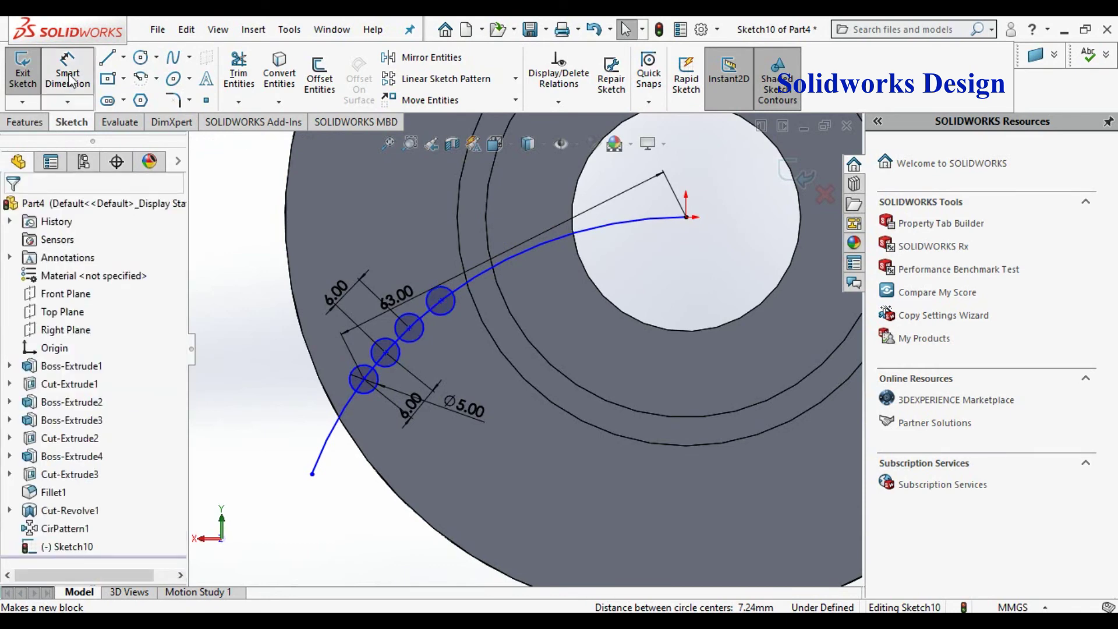
pyautogui.click(410, 329)
pyautogui.click(440, 302)
pyautogui.click(457, 348)
pyautogui.press('Return')
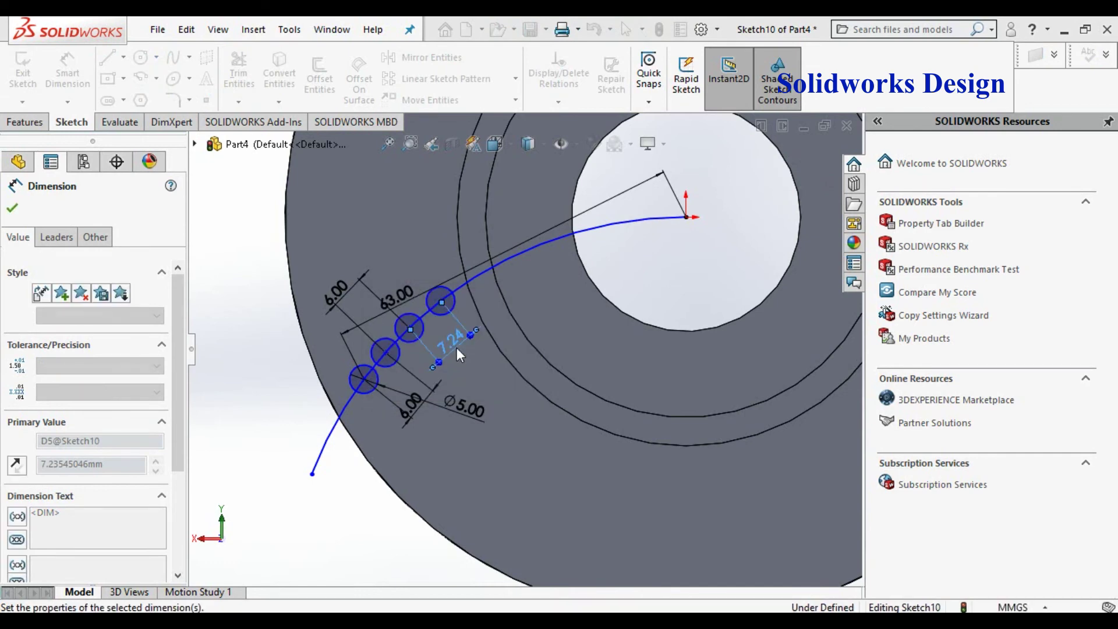
pyautogui.scroll(-4, 501, 375)
pyautogui.scroll(-2, 602, 385)
pyautogui.scroll(2, 651, 338)
# Step: Delete the guide arc running from the origin through the four small circles
pyautogui.click(431, 452)
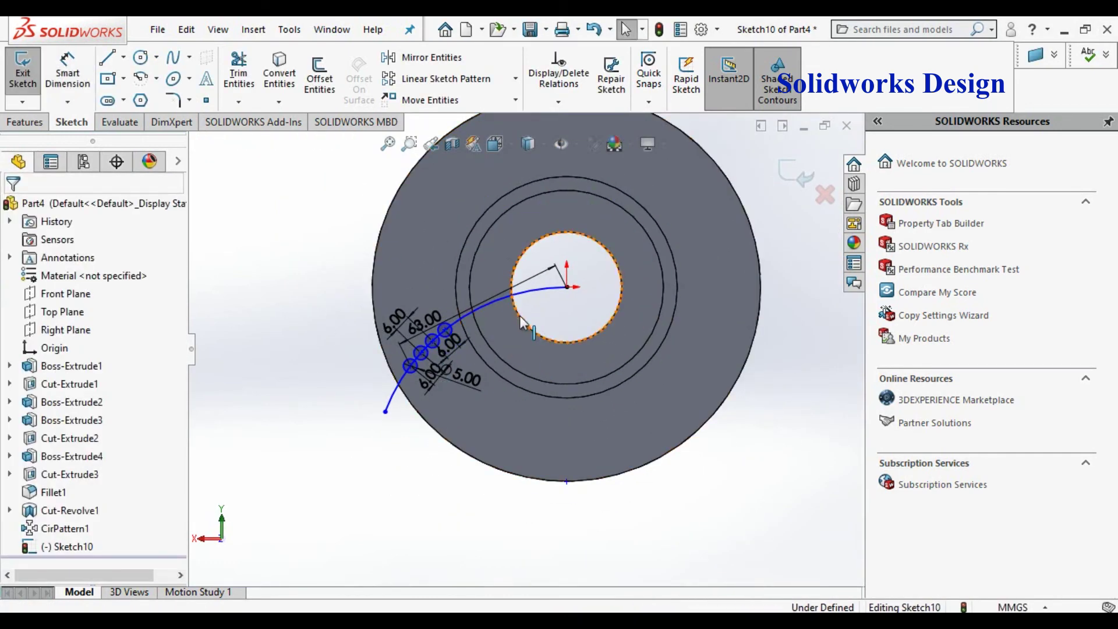
pyautogui.click(533, 285)
pyautogui.rightClick(534, 293)
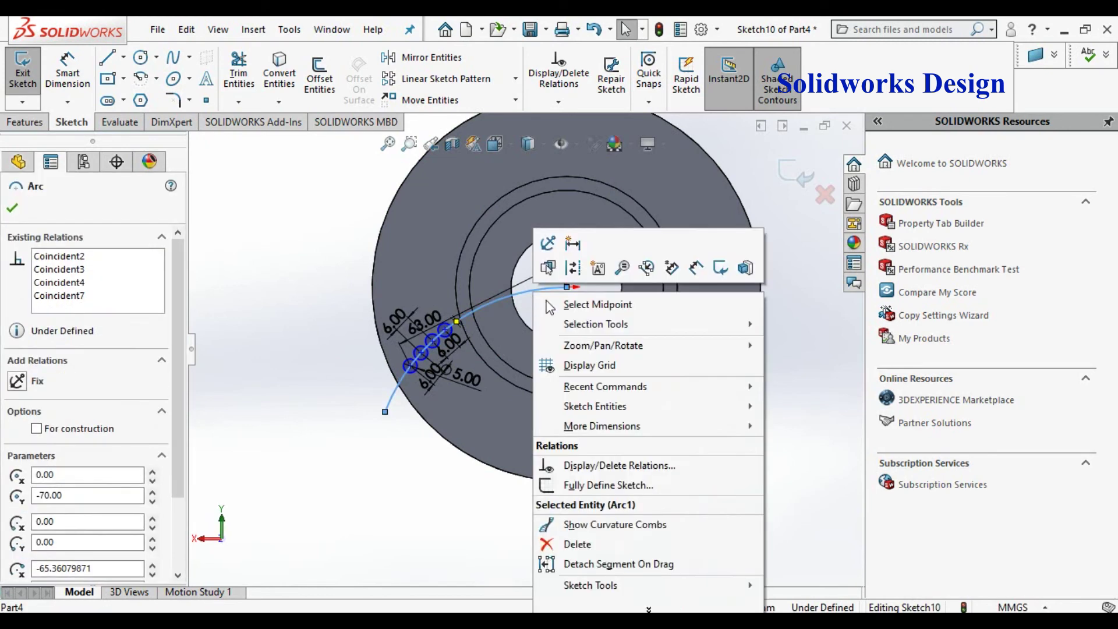
pyautogui.click(569, 544)
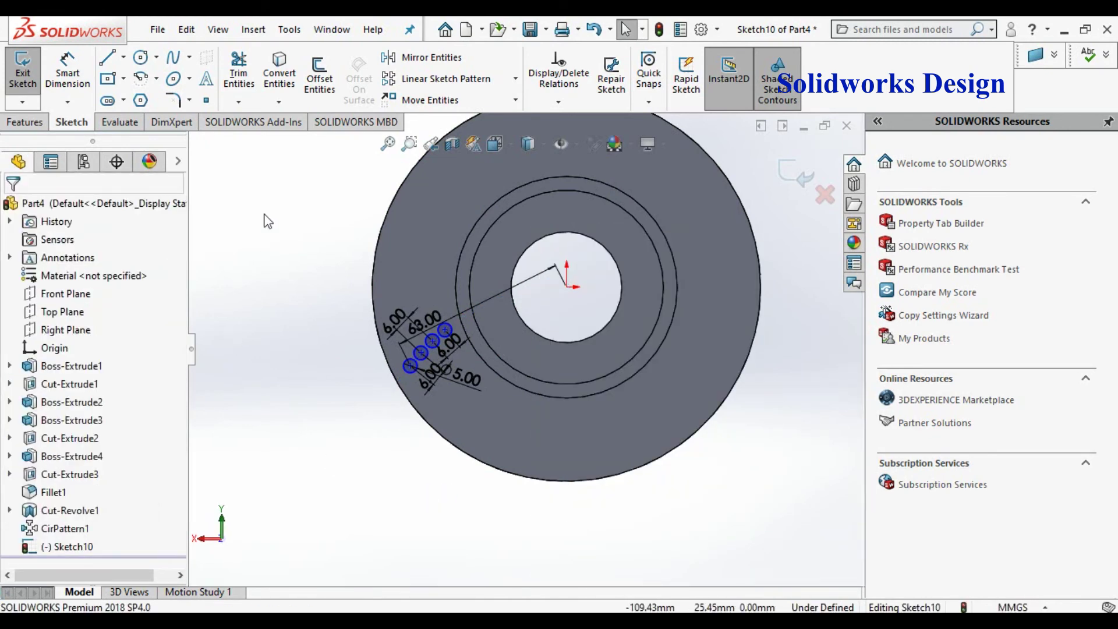
# Step: Cut-extrude the four 5 mm circles with the Through All - Both end condition
pyautogui.click(24, 122)
pyautogui.click(259, 91)
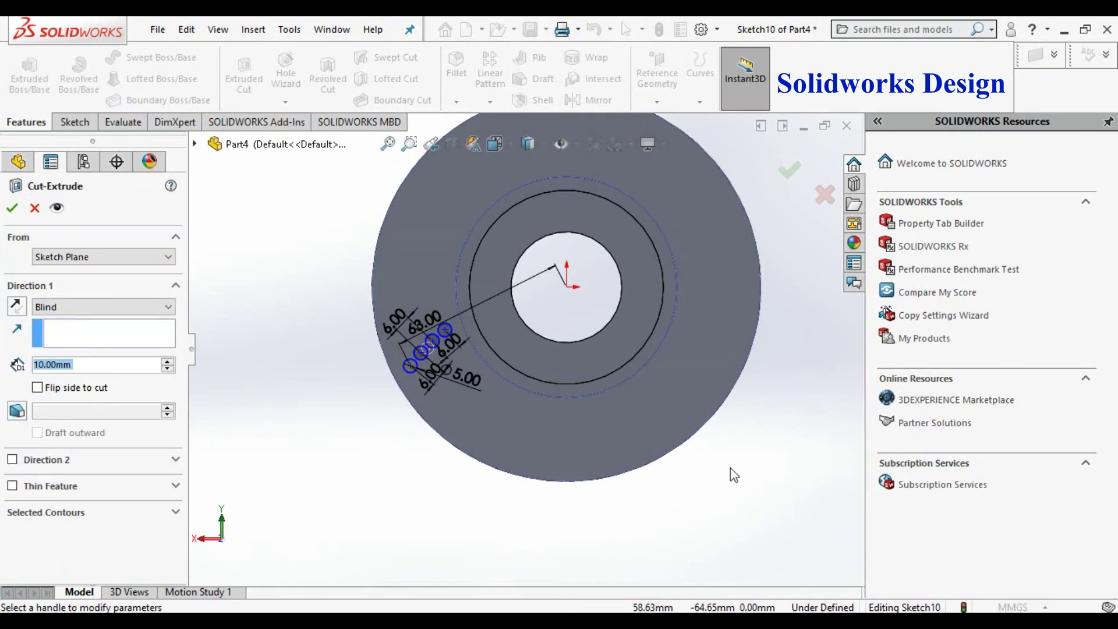
pyautogui.rightClick(737, 352)
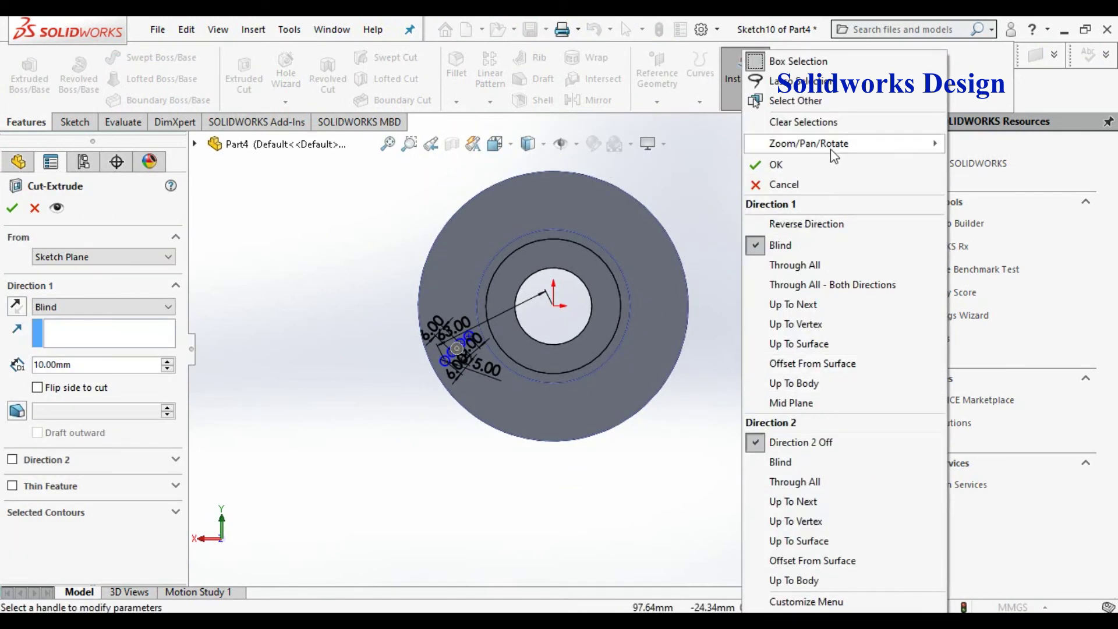
pyautogui.moveTo(832, 150)
pyautogui.click(649, 226)
pyautogui.moveTo(709, 419); pyautogui.dragTo(704, 454)
pyautogui.click(85, 307)
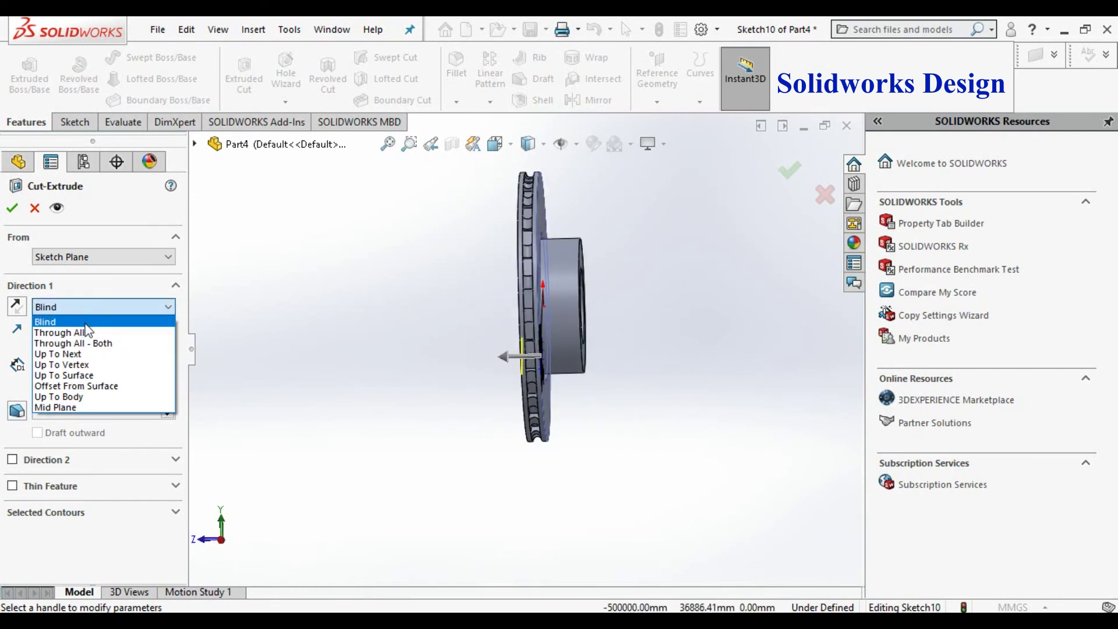
pyautogui.click(87, 333)
pyautogui.click(122, 314)
pyautogui.click(117, 342)
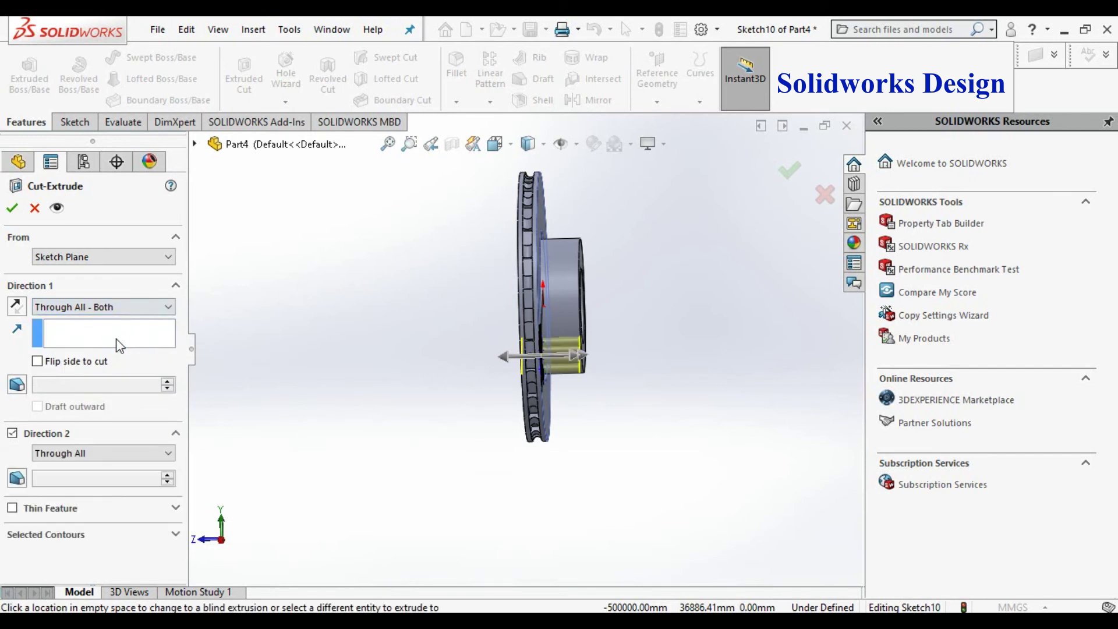
pyautogui.click(14, 206)
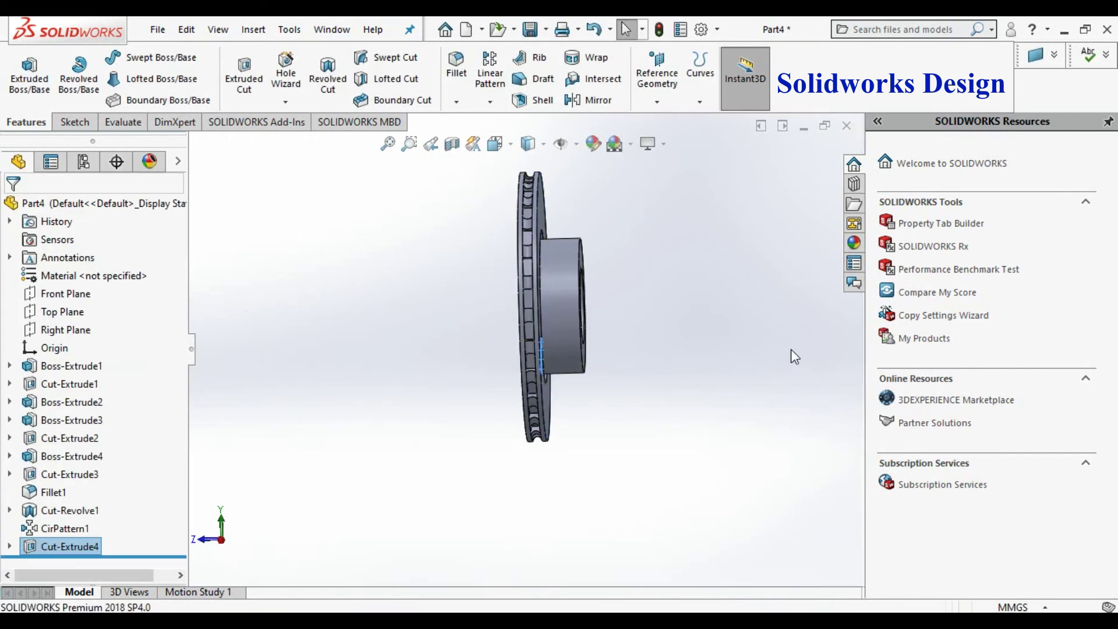
# Step: Start a circular pattern with the four-hole cut, Cut-Extrude4, as the feature to repeat
pyautogui.rightClick(691, 229)
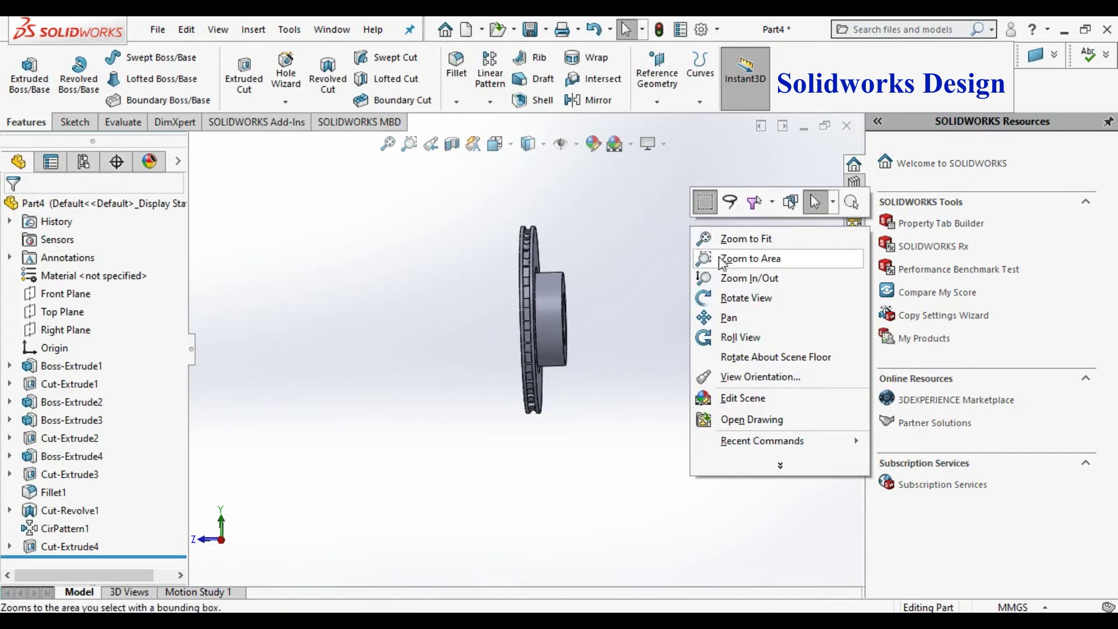
pyautogui.click(741, 298)
pyautogui.moveTo(686, 307)
pyautogui.mouseDown()
pyautogui.moveTo(683, 295)
pyautogui.moveTo(798, 317)
pyautogui.moveTo(742, 347)
pyautogui.moveTo(722, 307)
pyautogui.moveTo(659, 314)
pyautogui.moveTo(574, 380)
pyautogui.moveTo(582, 412)
pyautogui.moveTo(697, 304)
pyautogui.mouseUp()
pyautogui.scroll(2, 549, 332)
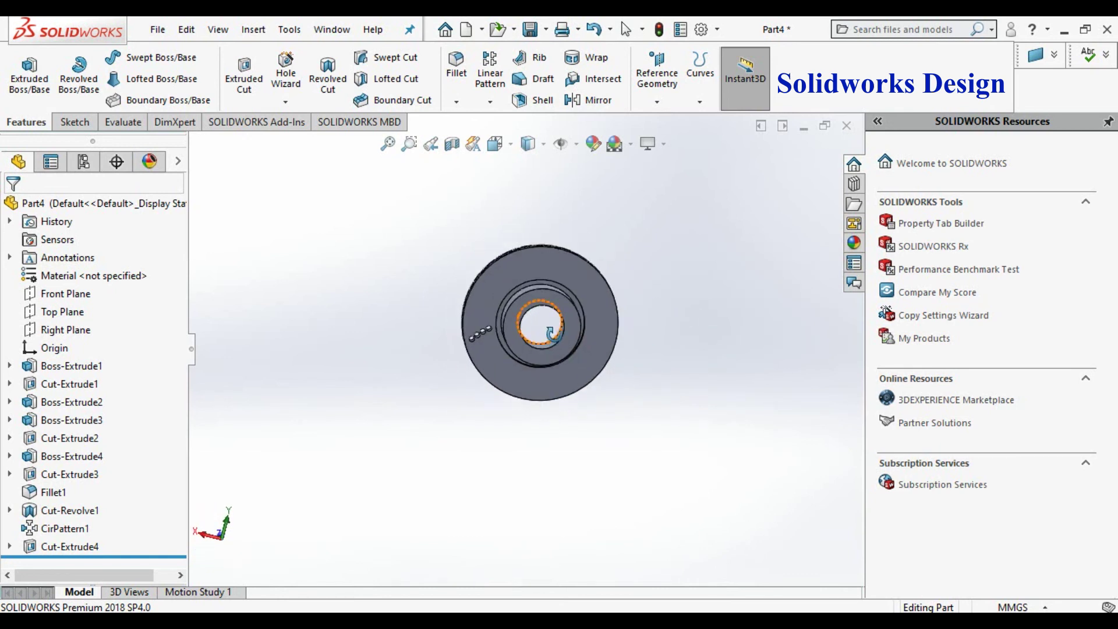
pyautogui.scroll(-4, 576, 319)
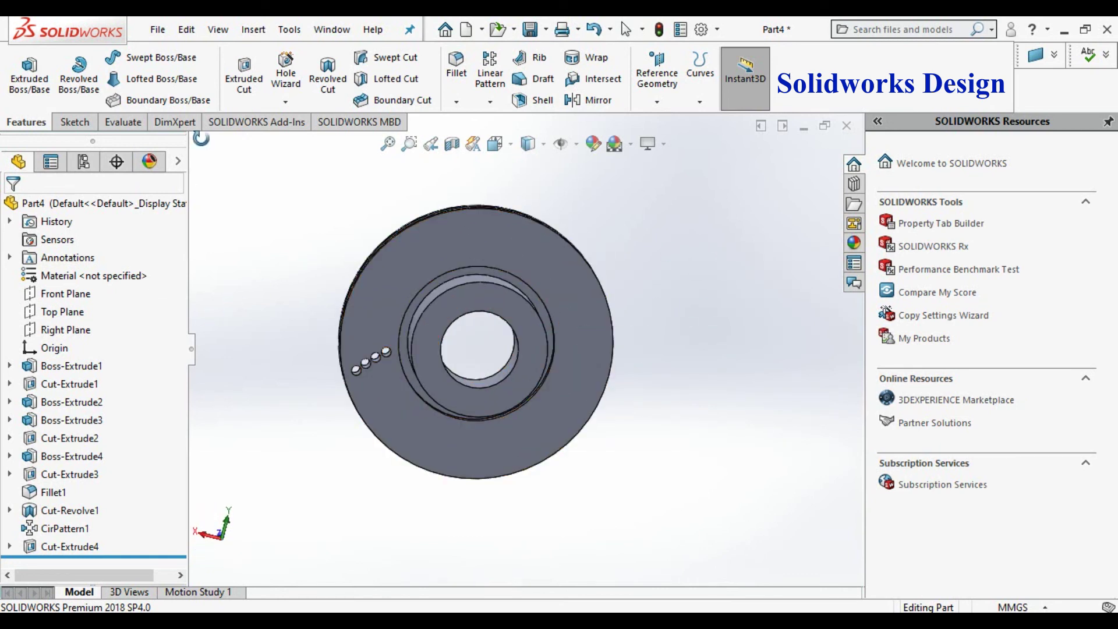
pyautogui.click(457, 102)
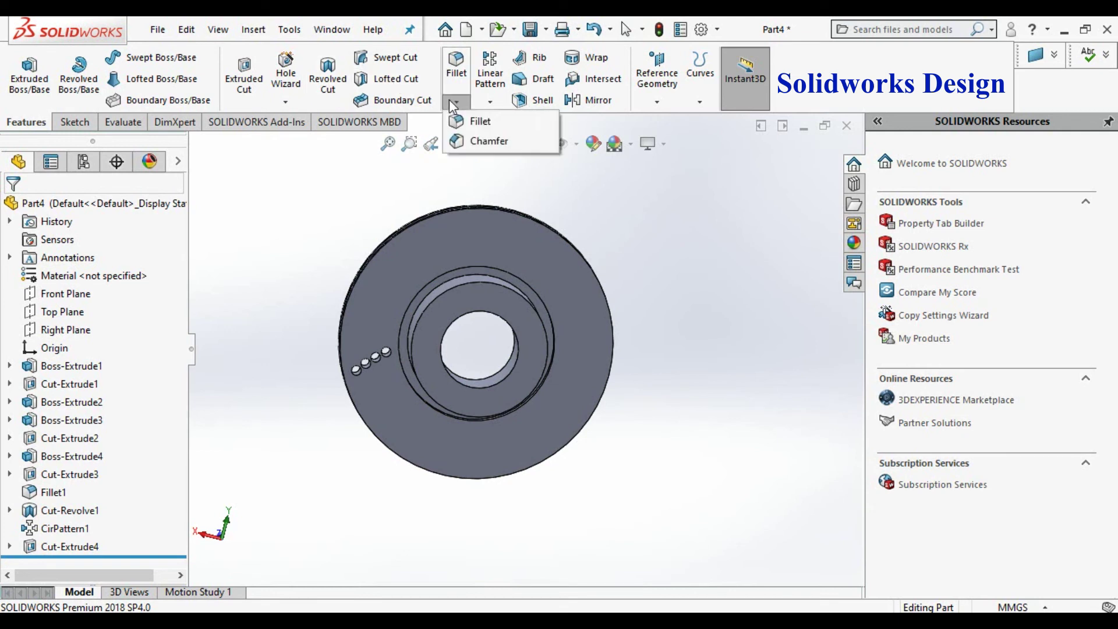
pyautogui.click(489, 102)
pyautogui.click(490, 102)
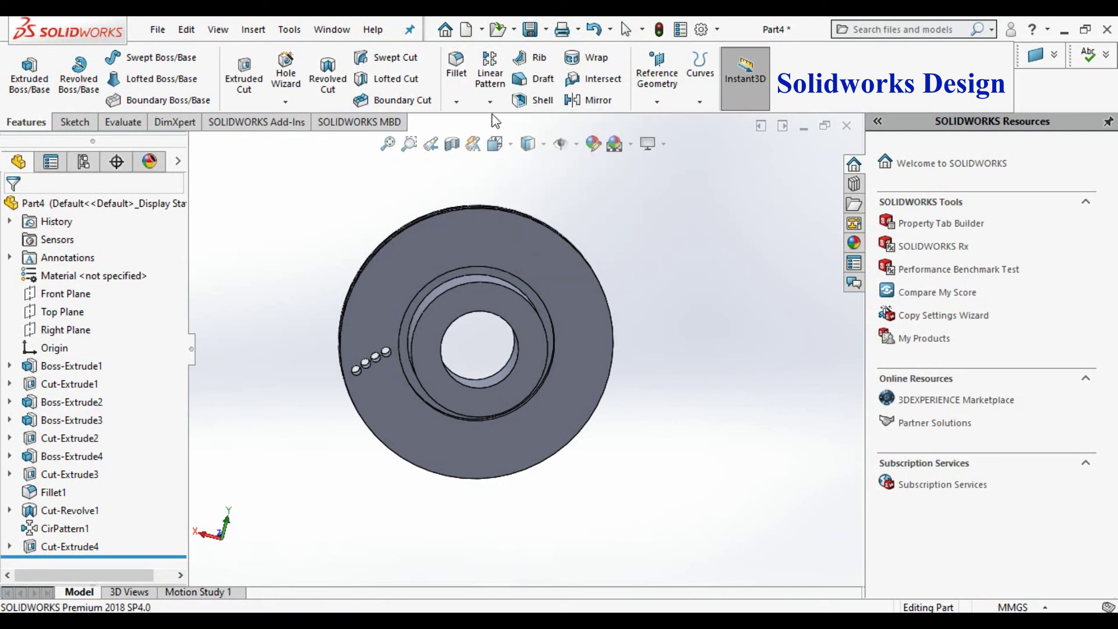
pyautogui.click(491, 103)
pyautogui.click(481, 144)
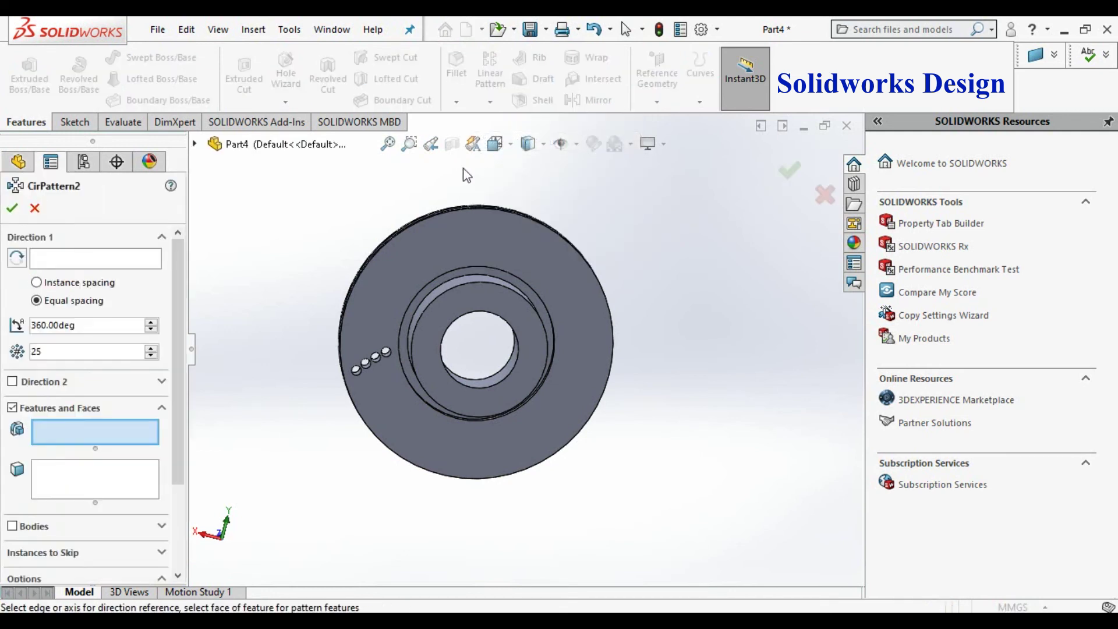
pyautogui.click(195, 145)
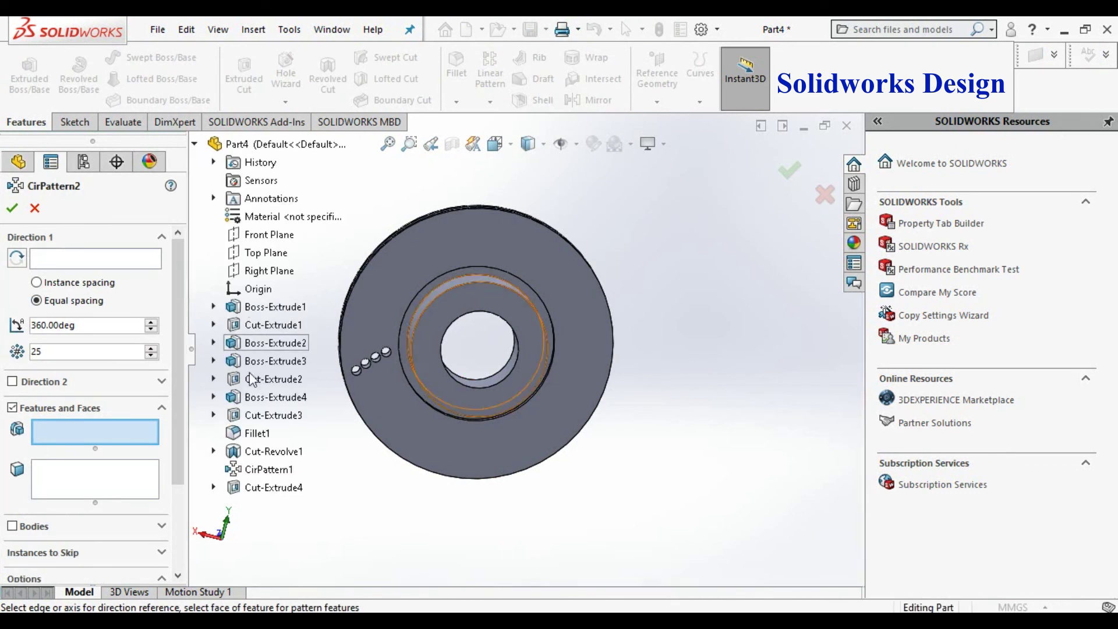
pyautogui.click(213, 488)
pyautogui.click(283, 489)
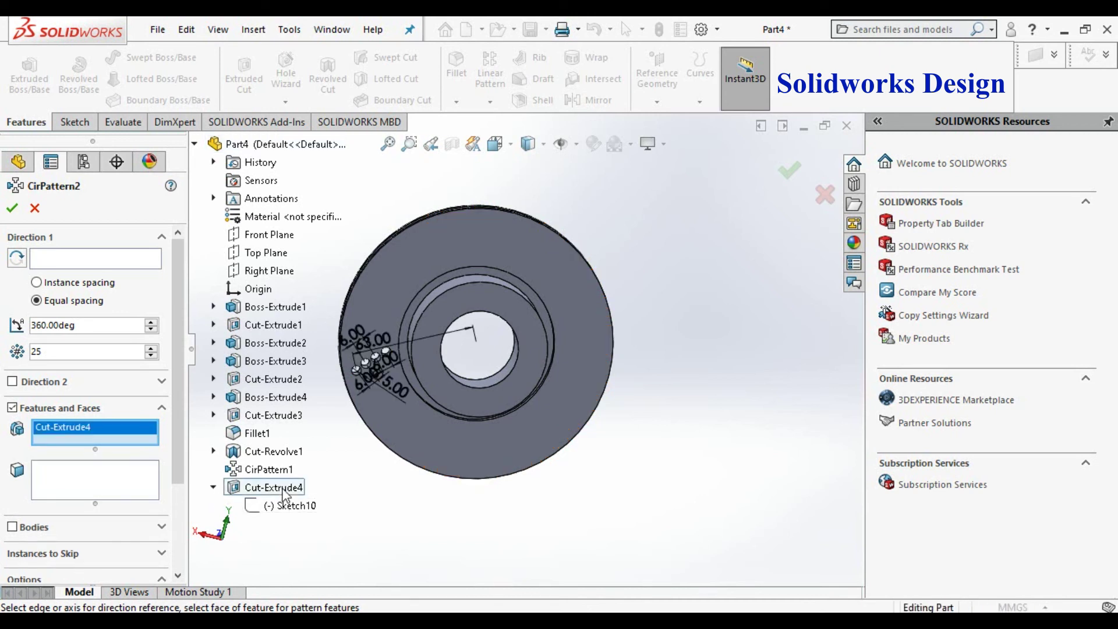
# Step: Use the outer circular edge of the disc's hub-side face as the pattern's direction reference
pyautogui.click(96, 258)
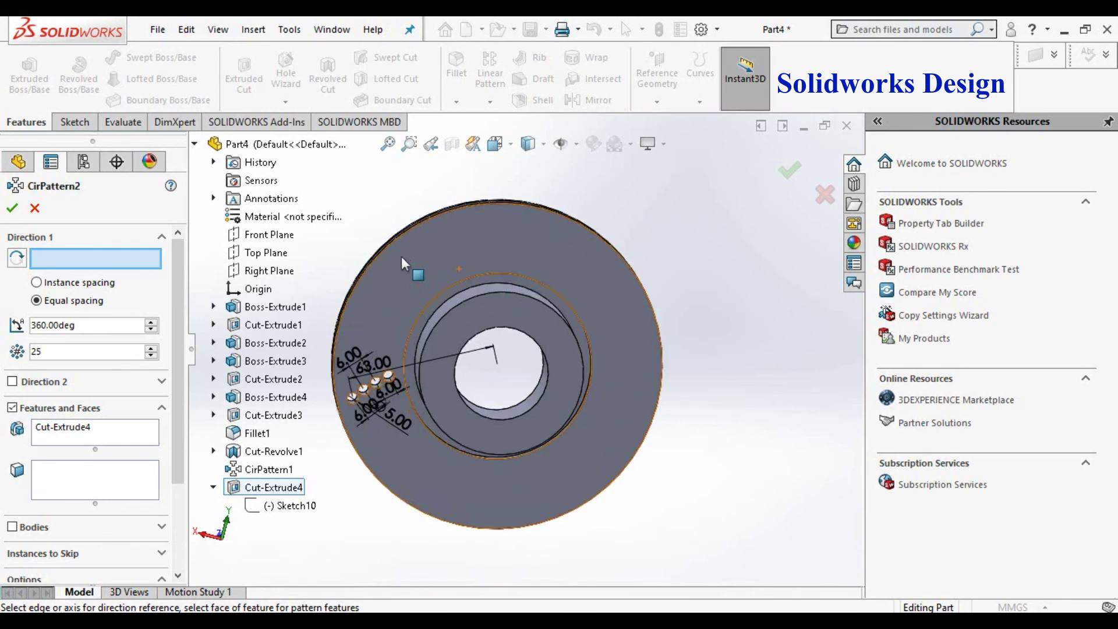
pyautogui.scroll(-5, 400, 257)
pyautogui.scroll(5, 382, 349)
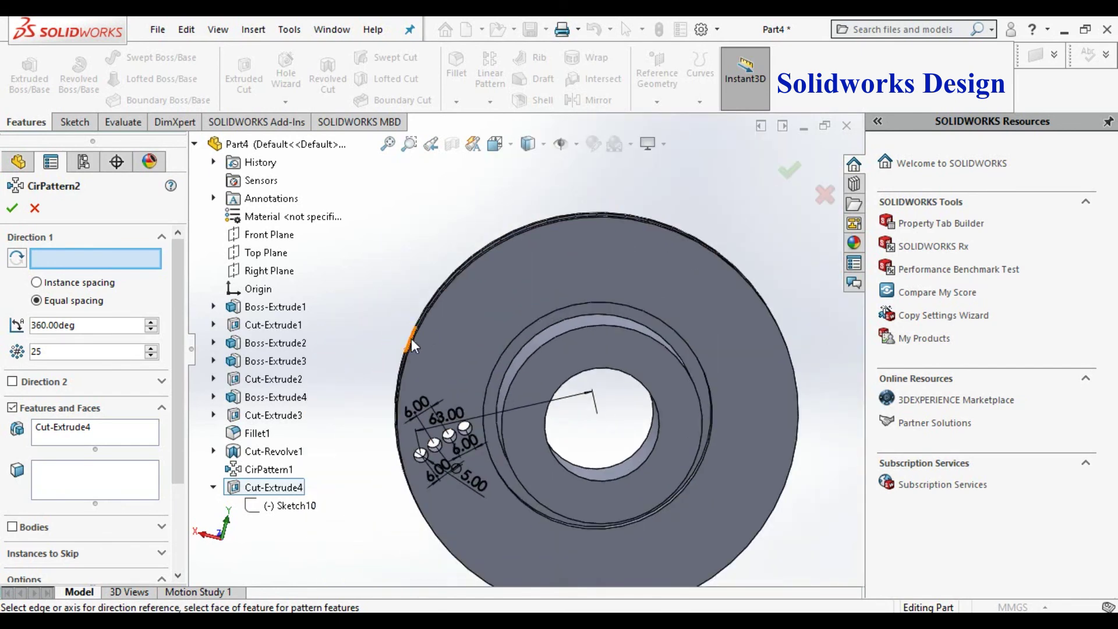
pyautogui.rightClick(435, 261)
pyautogui.moveTo(479, 352)
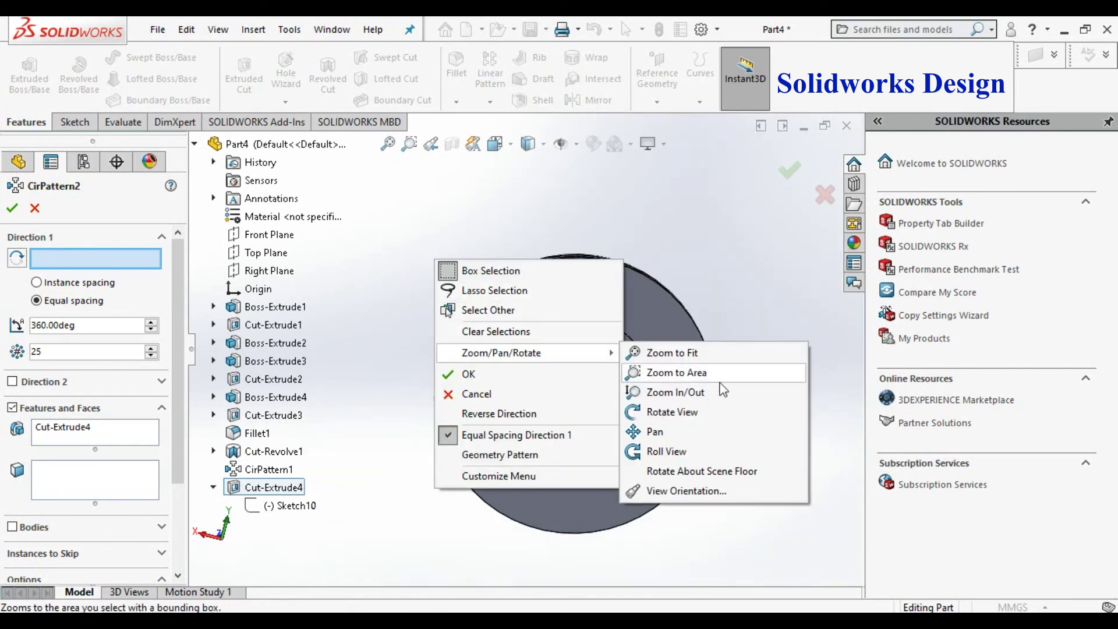
pyautogui.click(704, 413)
pyautogui.moveTo(710, 422); pyautogui.dragTo(795, 327)
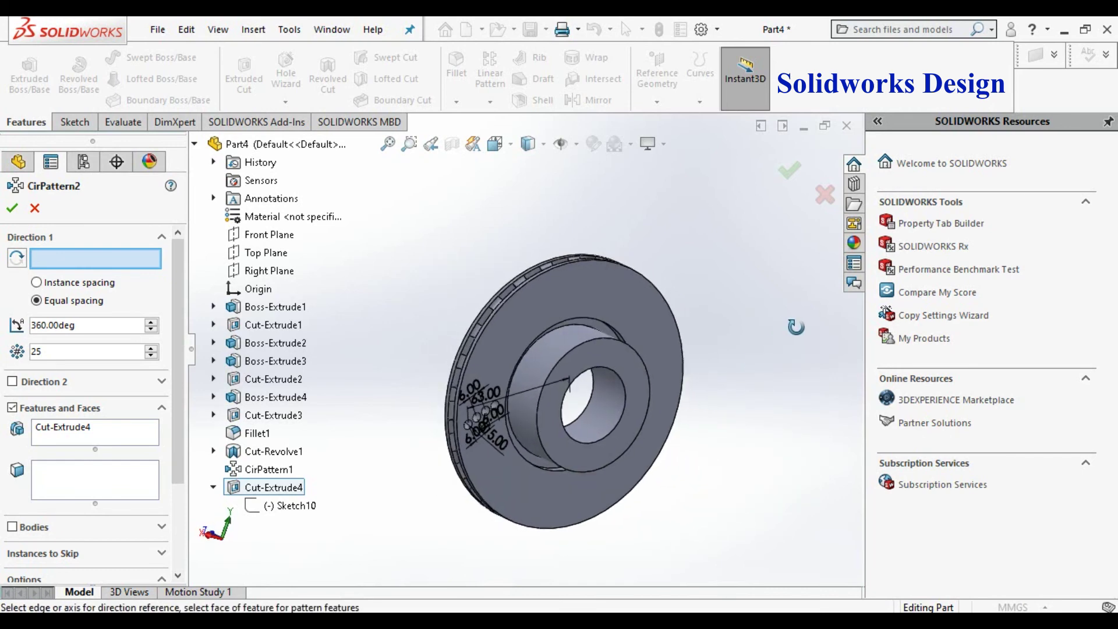
pyautogui.rightClick(495, 202)
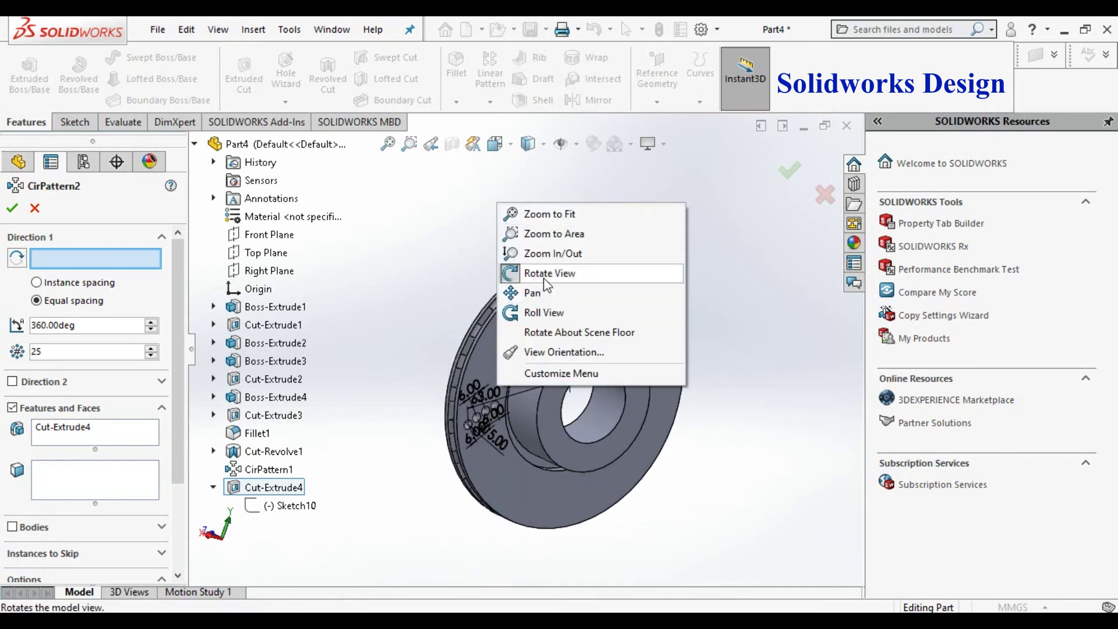
pyautogui.scroll(-8, 487, 354)
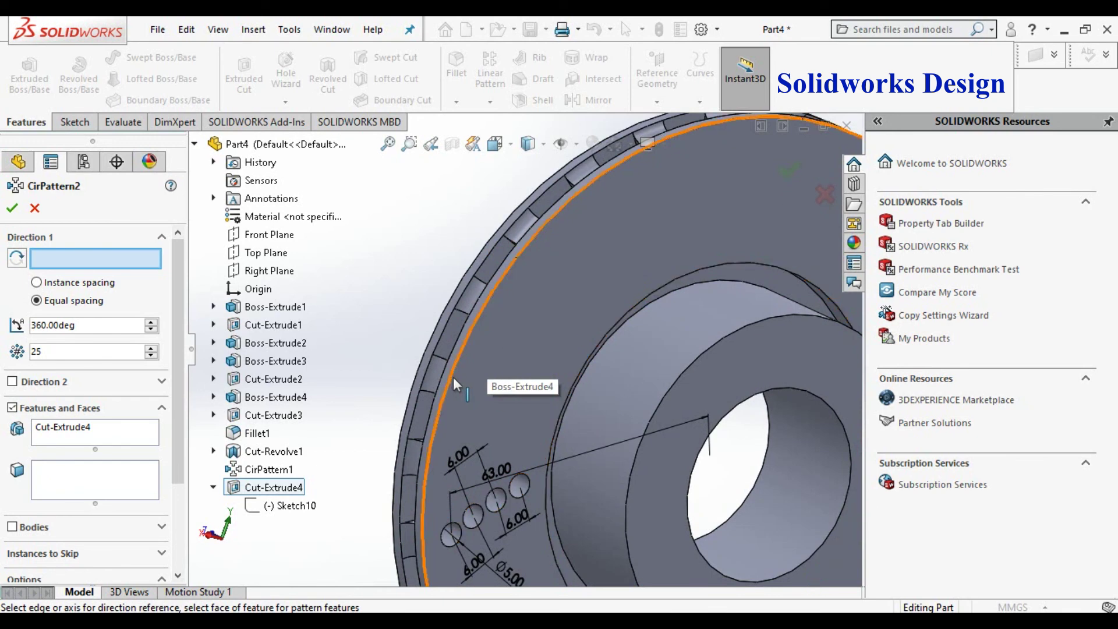
pyautogui.click(452, 377)
pyautogui.scroll(8, 502, 387)
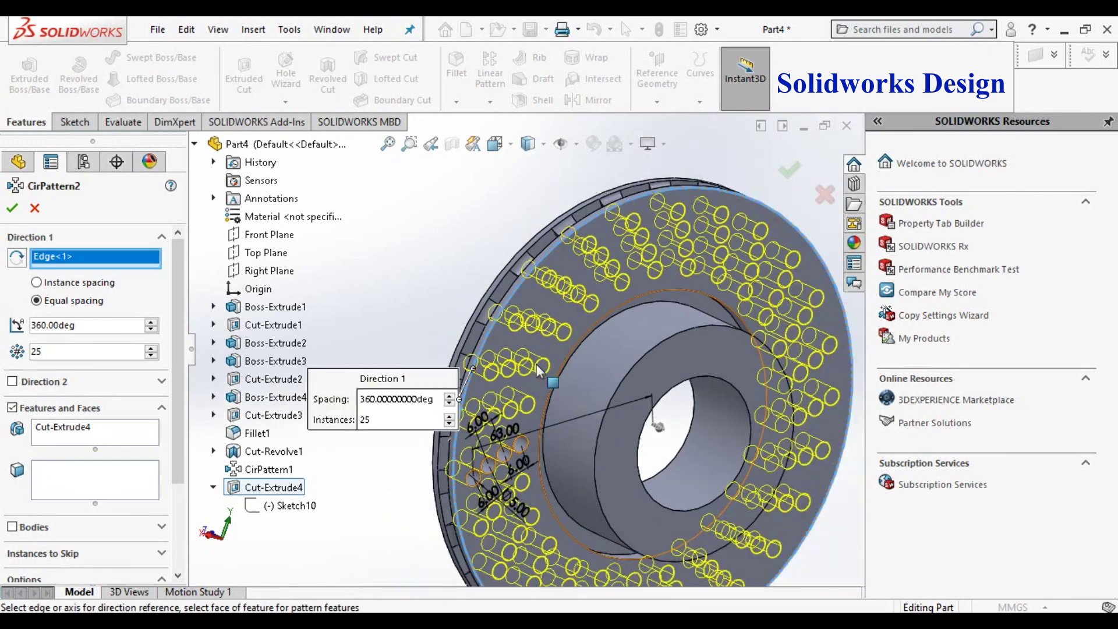
# Step: Create the circular pattern with 25 equally spaced instances over 360 degrees
pyautogui.scroll(-4, 550, 417)
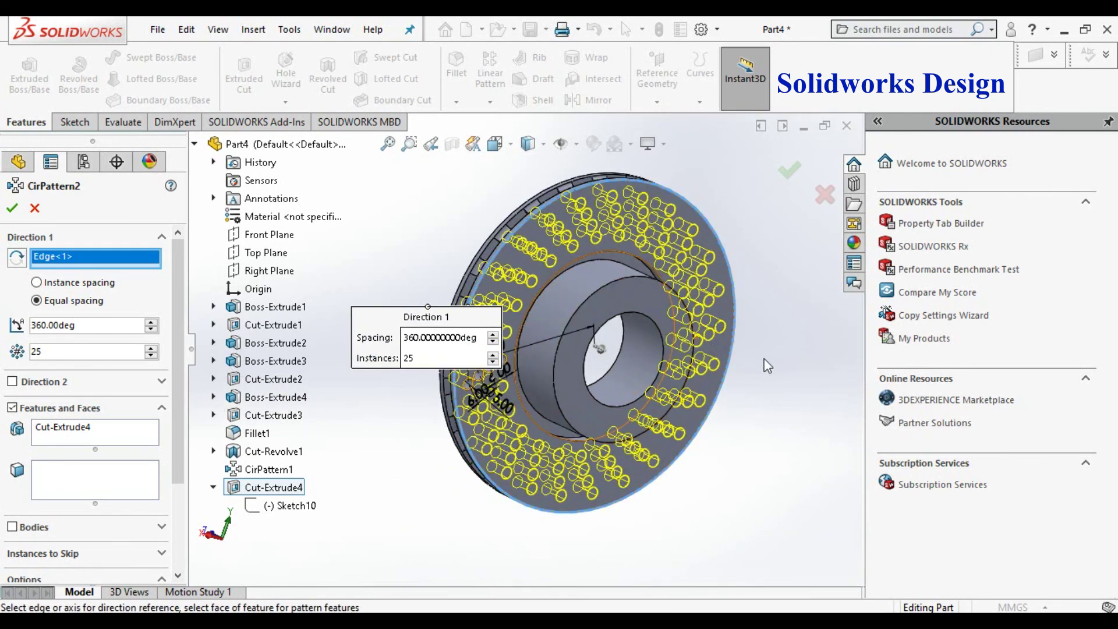
pyautogui.rightClick(799, 371)
pyautogui.moveTo(847, 466)
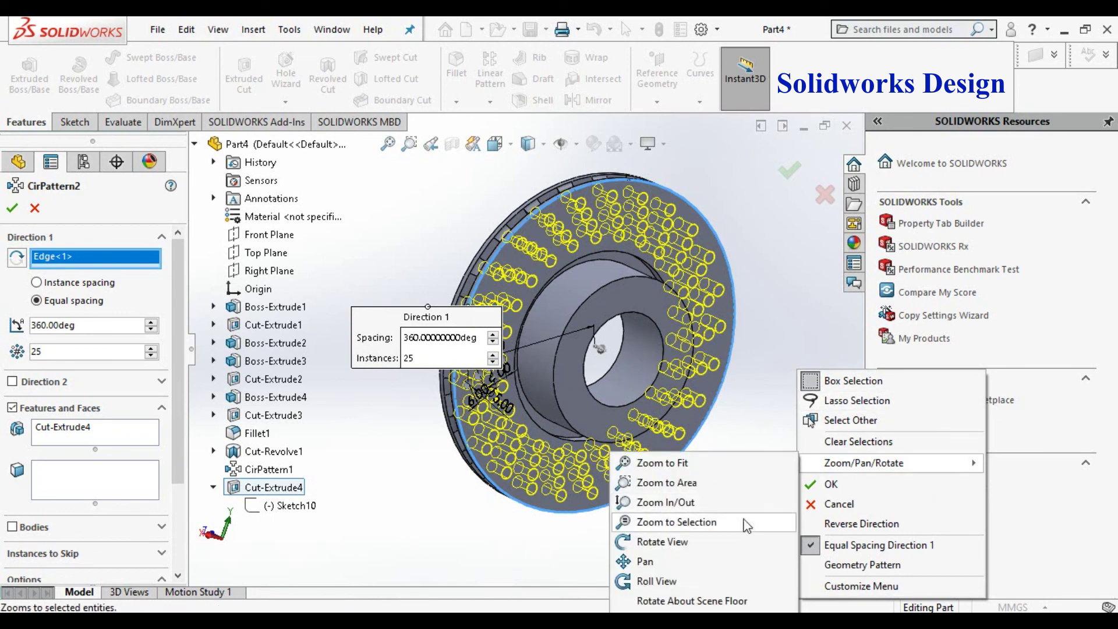
pyautogui.click(736, 543)
pyautogui.moveTo(736, 543); pyautogui.dragTo(767, 505)
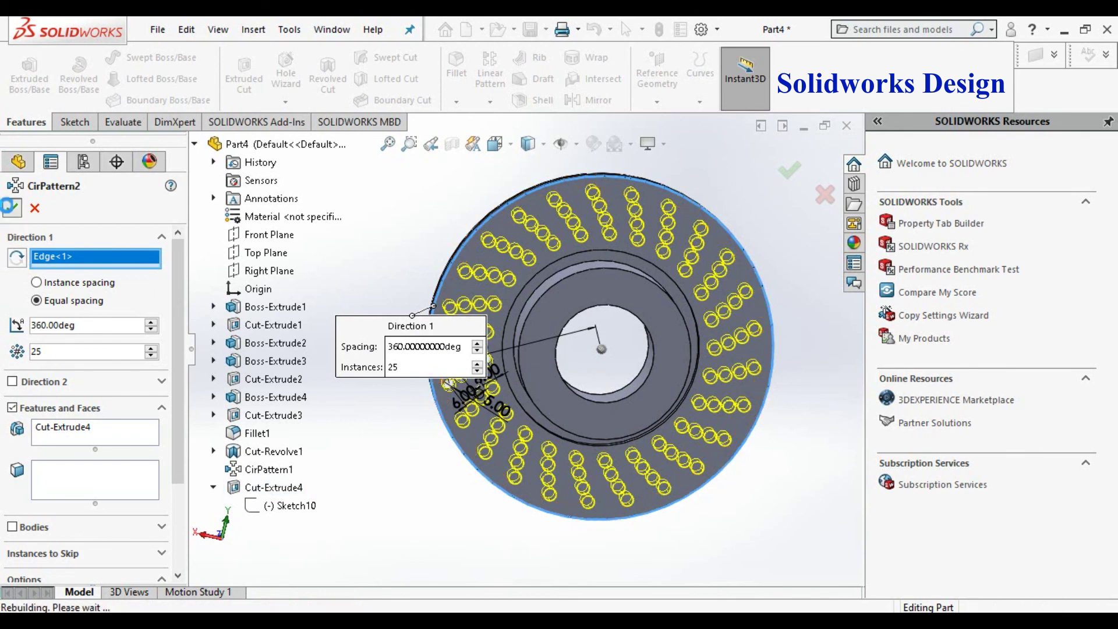
pyautogui.click(12, 208)
# Step: Examine the finished disc and its patterned holes from several angles, ending in the isometric view
pyautogui.scroll(3, 652, 396)
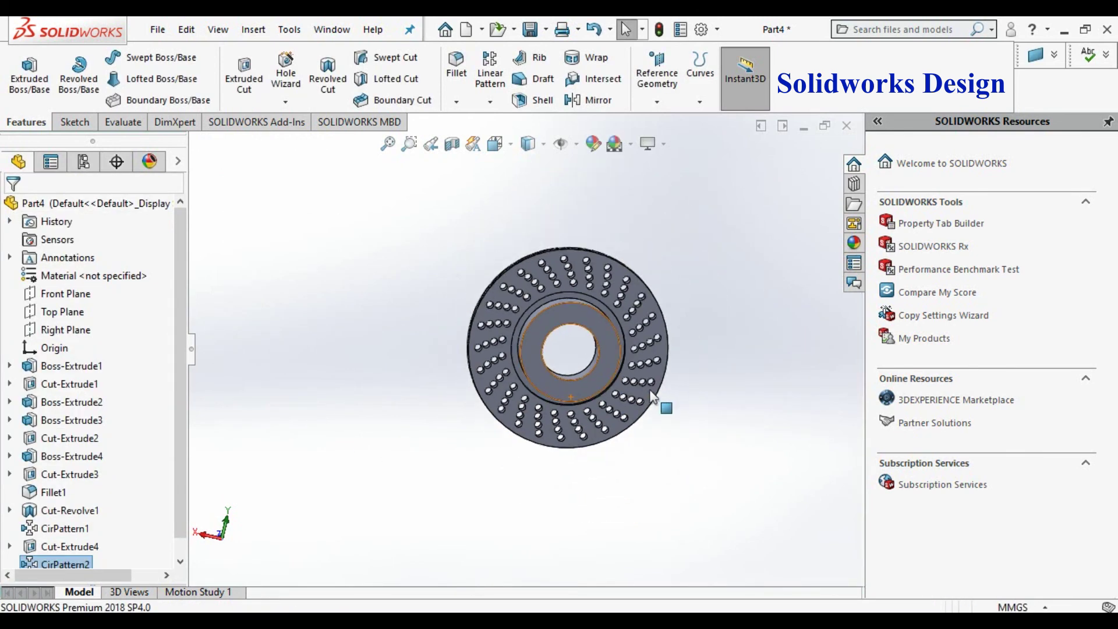
pyautogui.rightClick(766, 298)
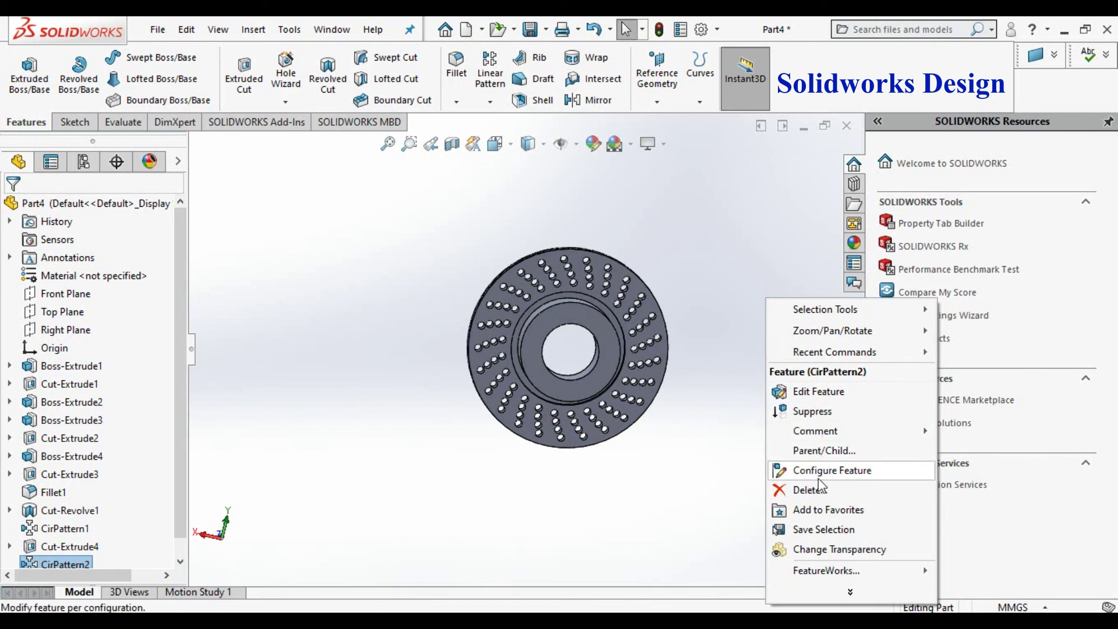
pyautogui.moveTo(847, 336)
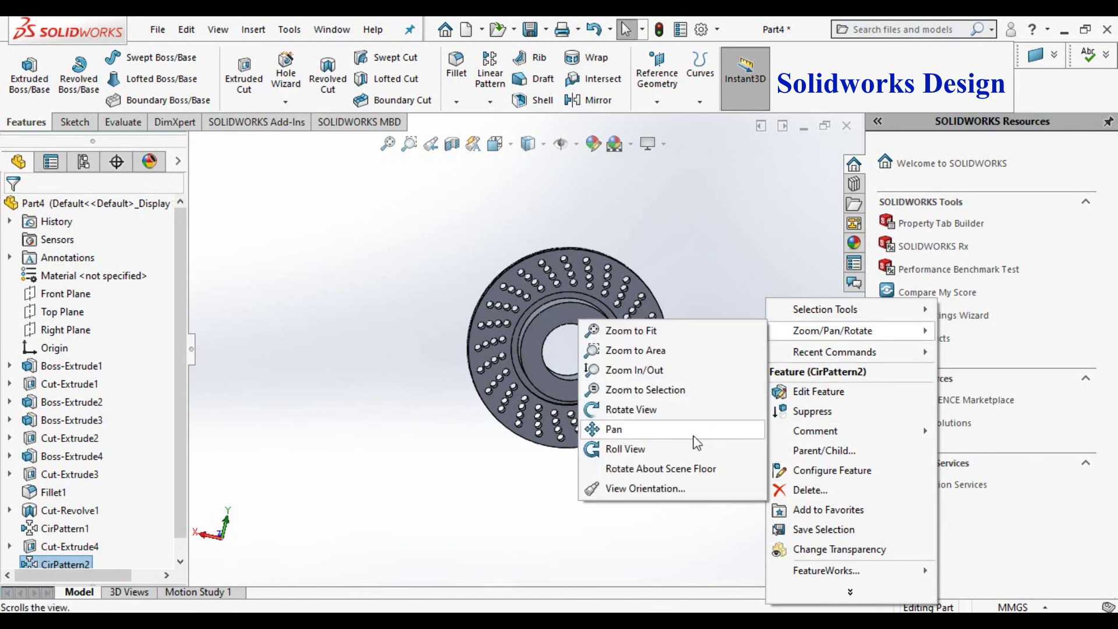
pyautogui.click(675, 409)
pyautogui.moveTo(615, 495); pyautogui.dragTo(711, 258)
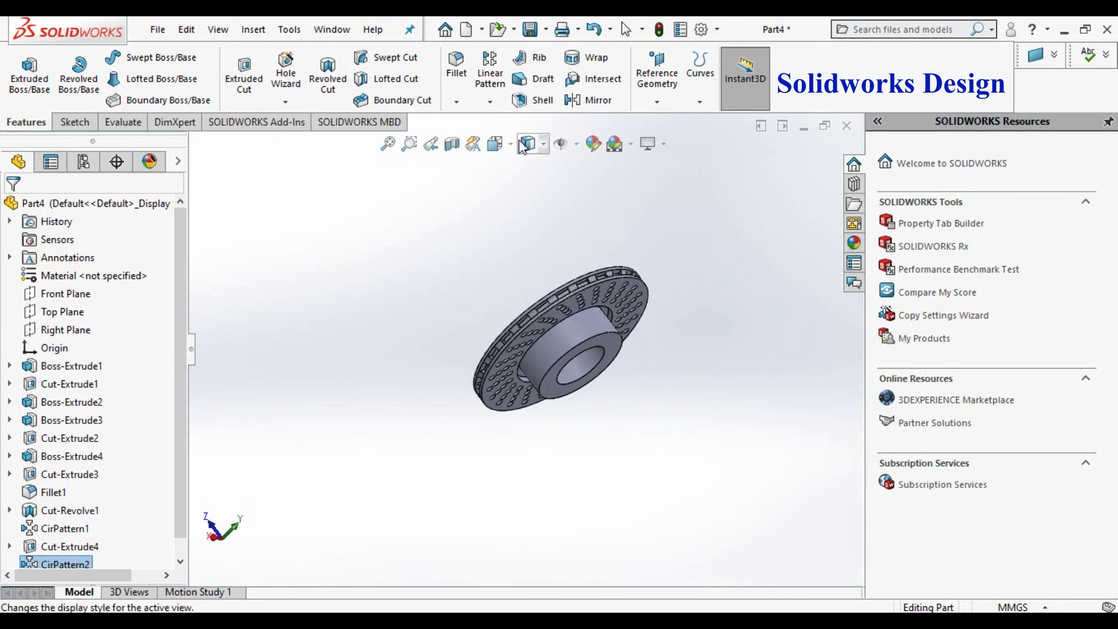
pyautogui.click(527, 145)
pyautogui.click(582, 186)
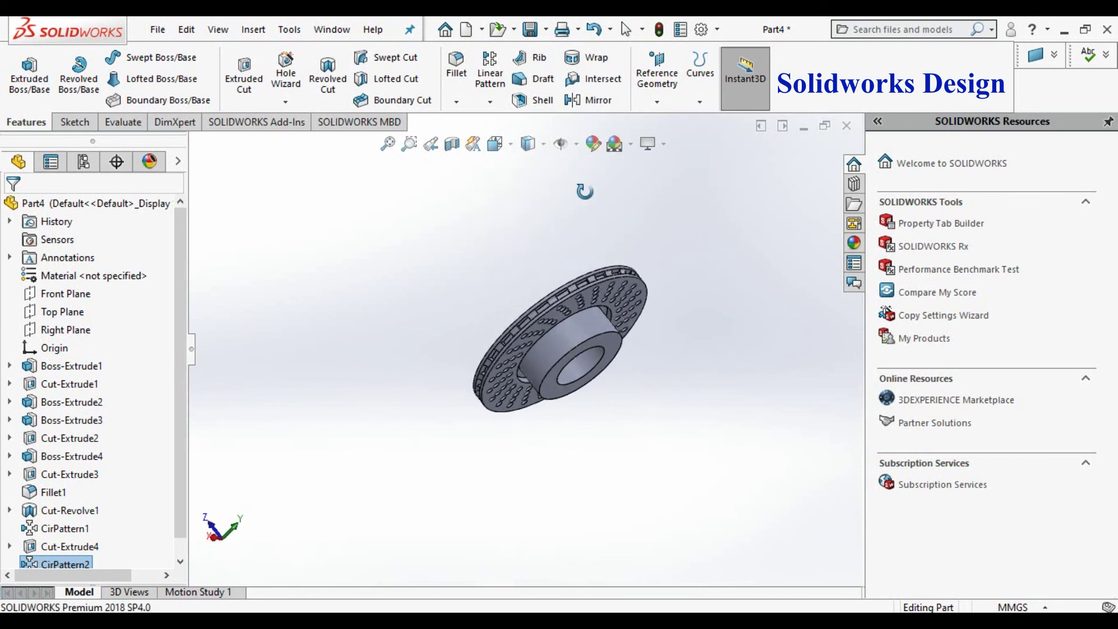
pyautogui.rightClick(760, 276)
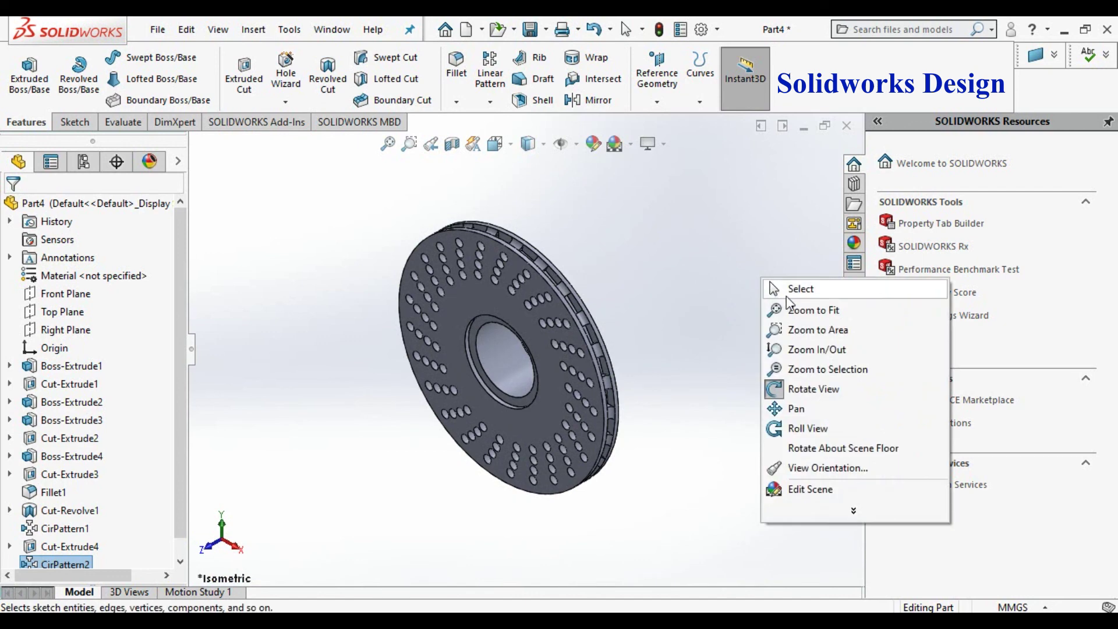
pyautogui.click(788, 290)
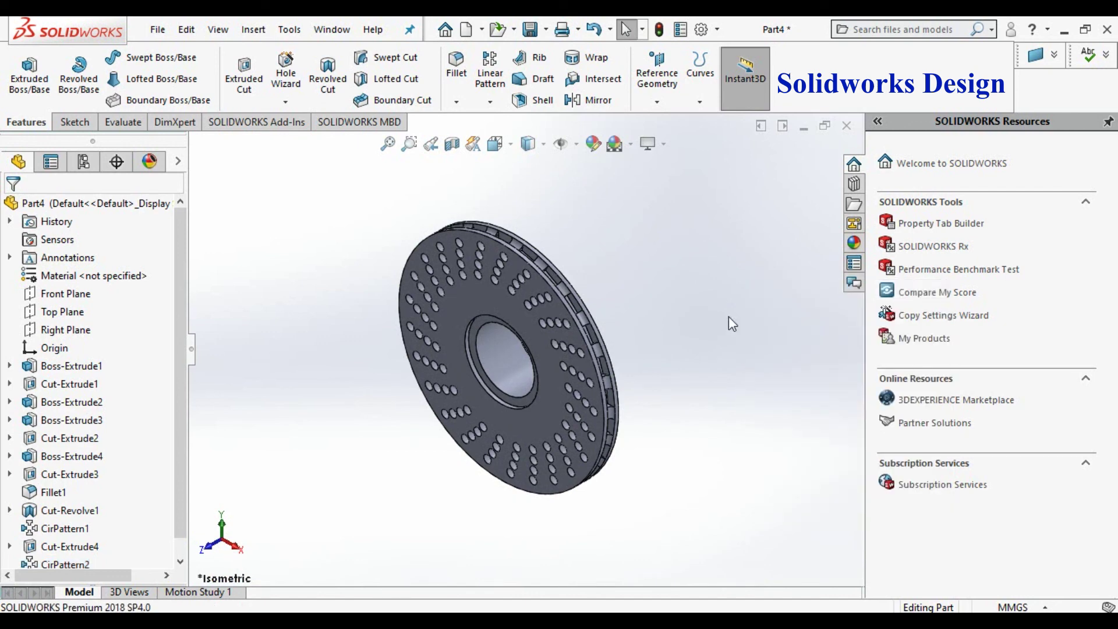